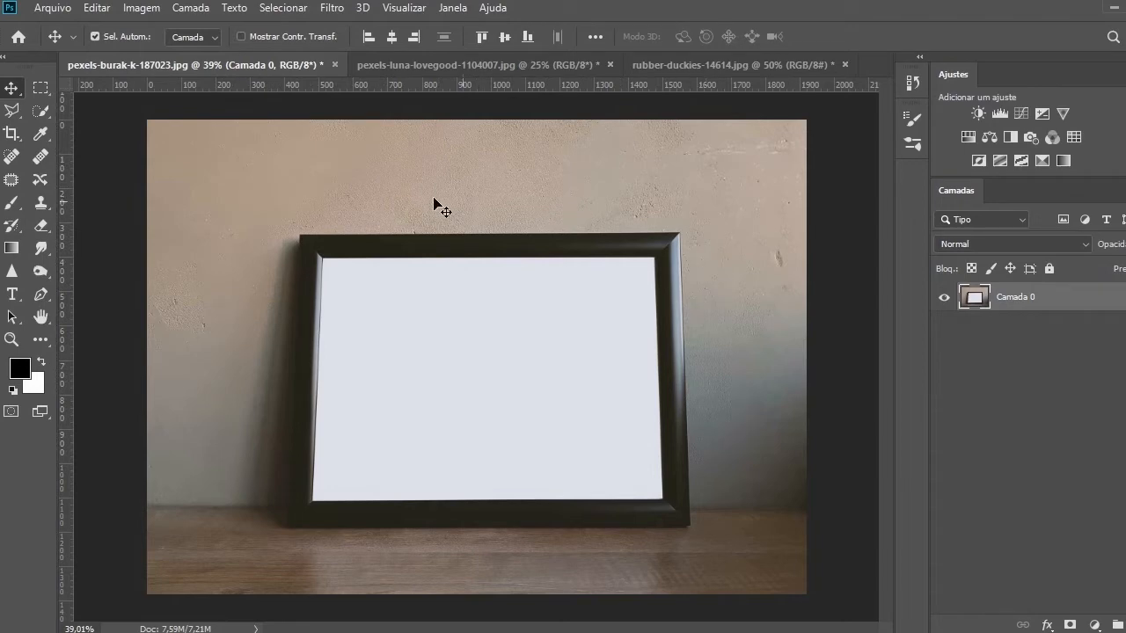
Step: Place the image Moldura 2 from the desktop as an embedded object in the picture frame document
{"action": "left_click", "coordinate": [53, 8]}
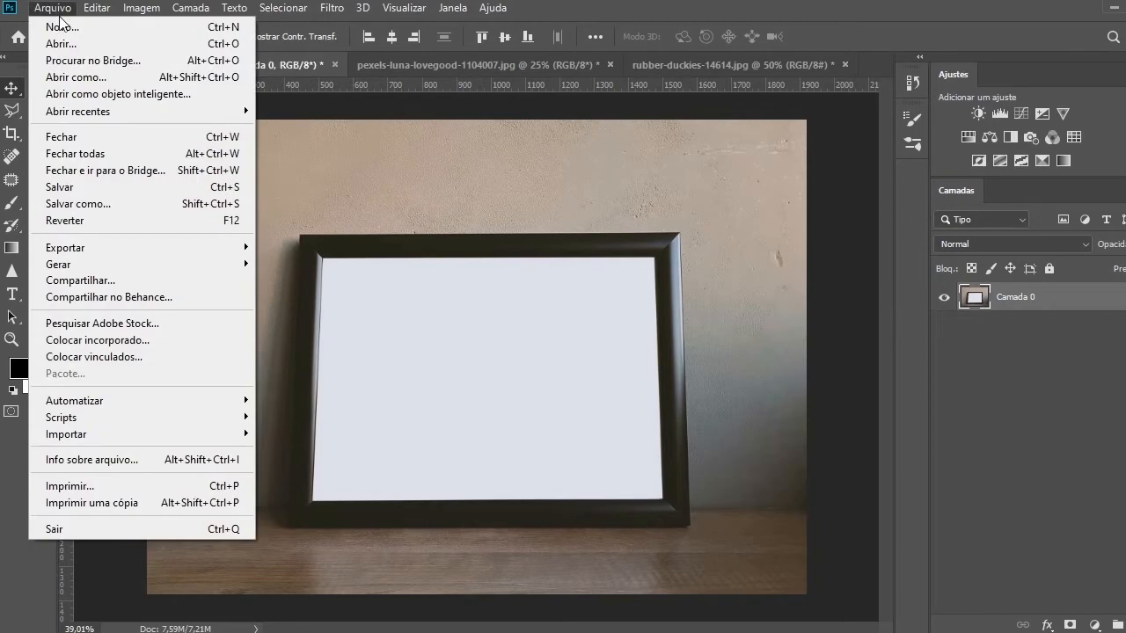
{"action": "left_click", "coordinate": [155, 343]}
{"action": "scroll", "coordinate": [457, 318], "scroll_direction": "down", "scroll_amount": 2}
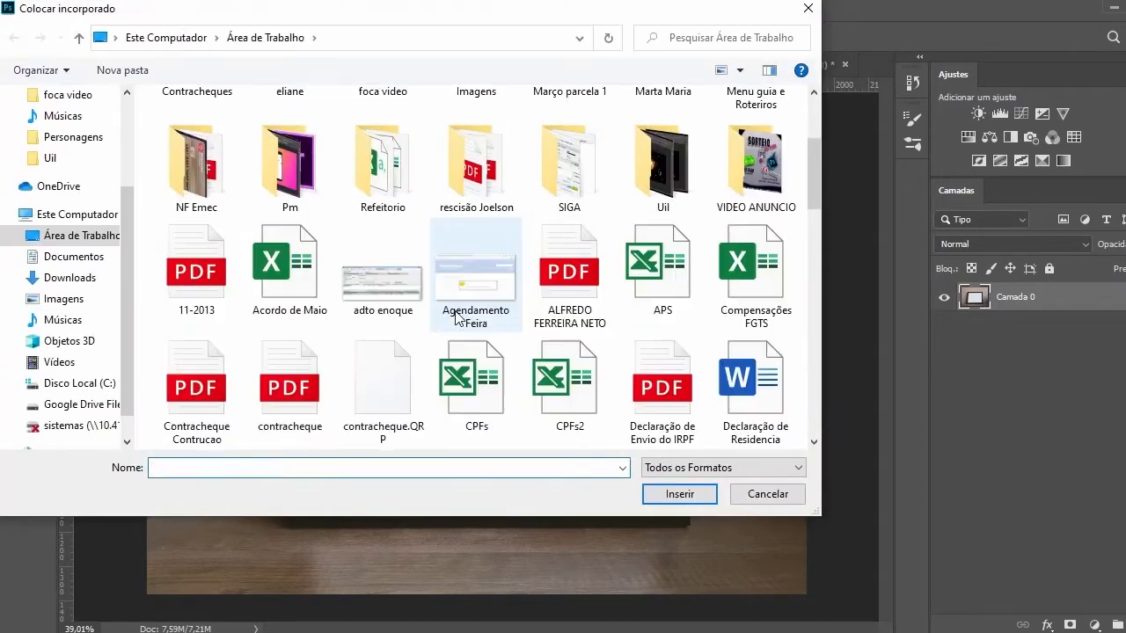
{"action": "scroll", "coordinate": [457, 317], "scroll_direction": "down", "scroll_amount": 6}
{"action": "left_click", "coordinate": [365, 219]}
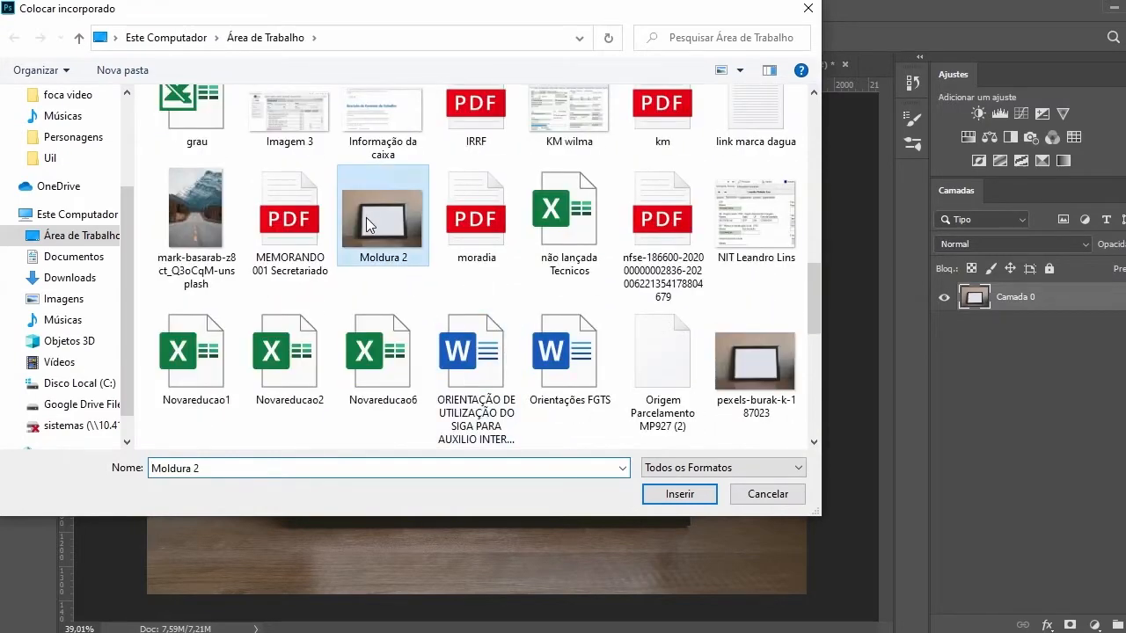
{"action": "double_click", "coordinate": [365, 218]}
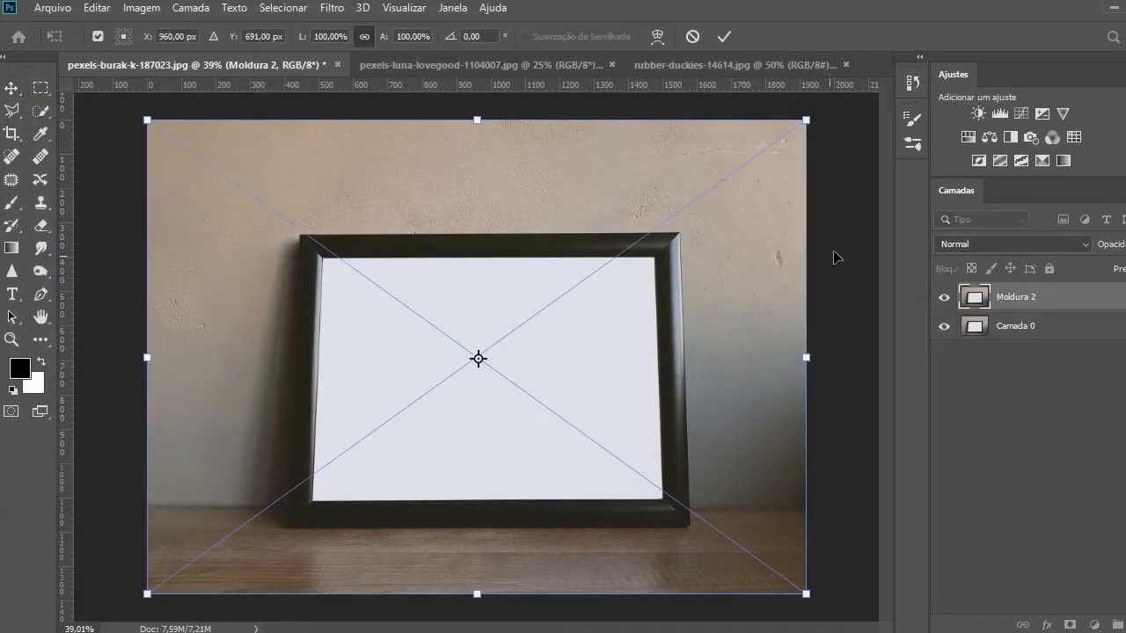
Step: Scale the placed Moldura 2 image to about 50% width and 51% height and fit it inside the frame's white opening
{"action": "left_click_drag", "start_coordinate": [806, 121], "coordinate": [614, 264]}
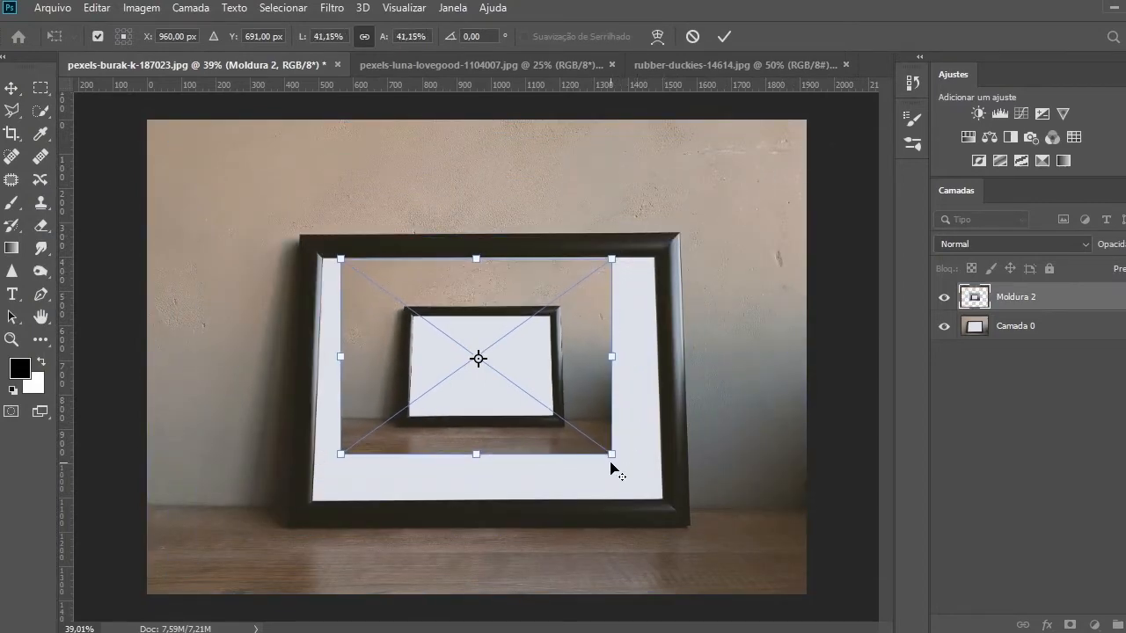
{"action": "left_click_drag", "start_coordinate": [613, 457], "coordinate": [650, 480]}
{"action": "left_click_drag", "start_coordinate": [607, 380], "coordinate": [621, 401]}
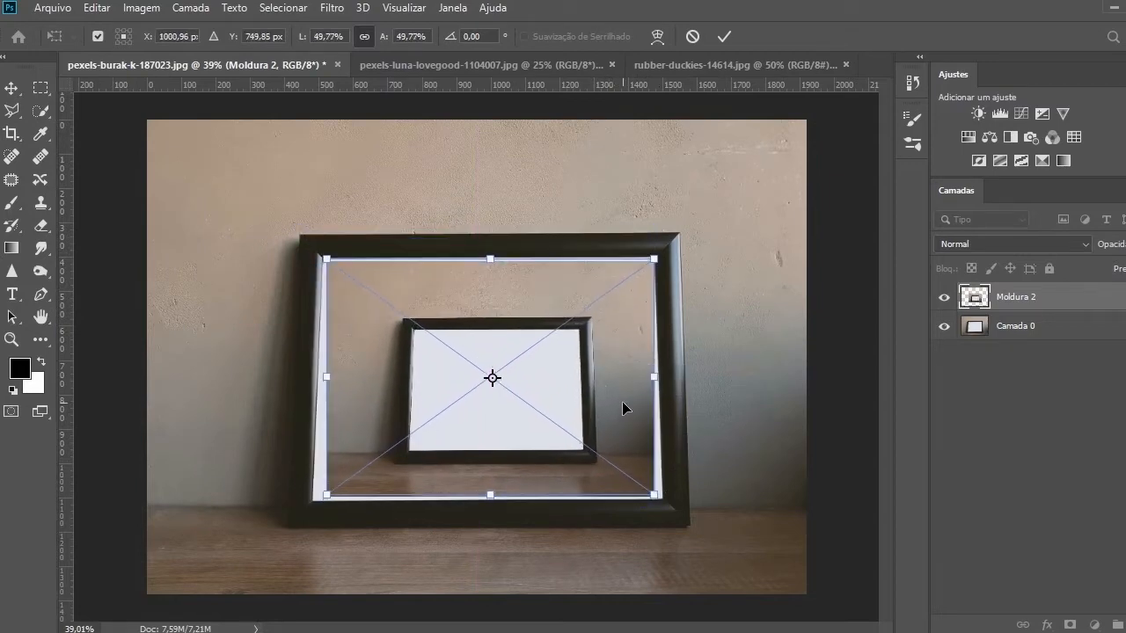
{"action": "key", "text": "Up"}
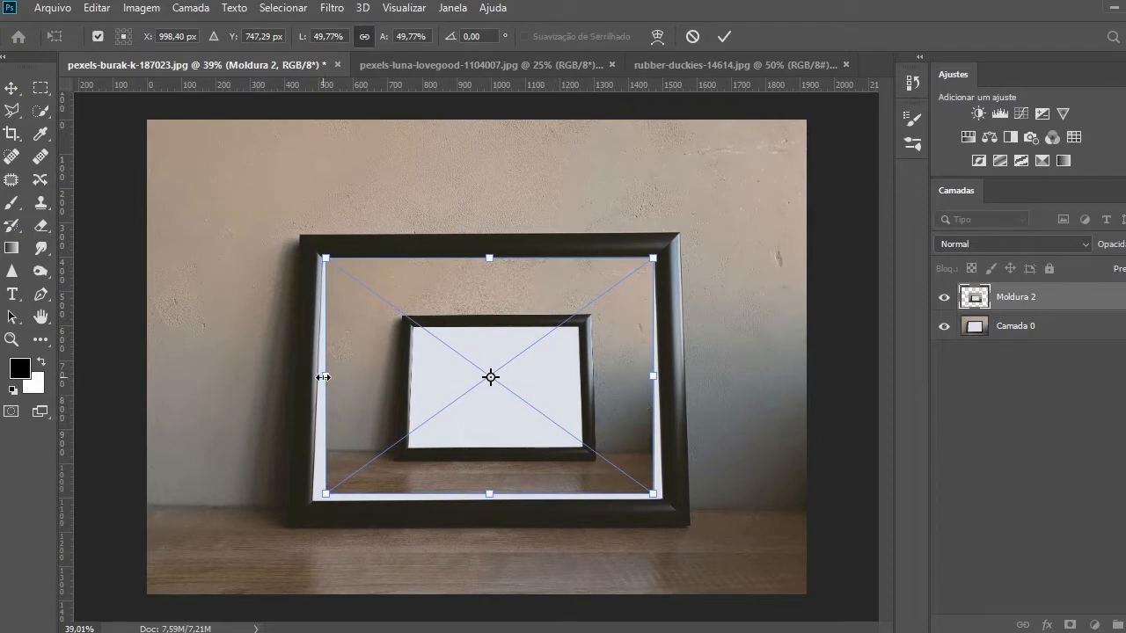
{"action": "left_click_drag", "start_coordinate": [323, 377], "coordinate": [320, 378]}
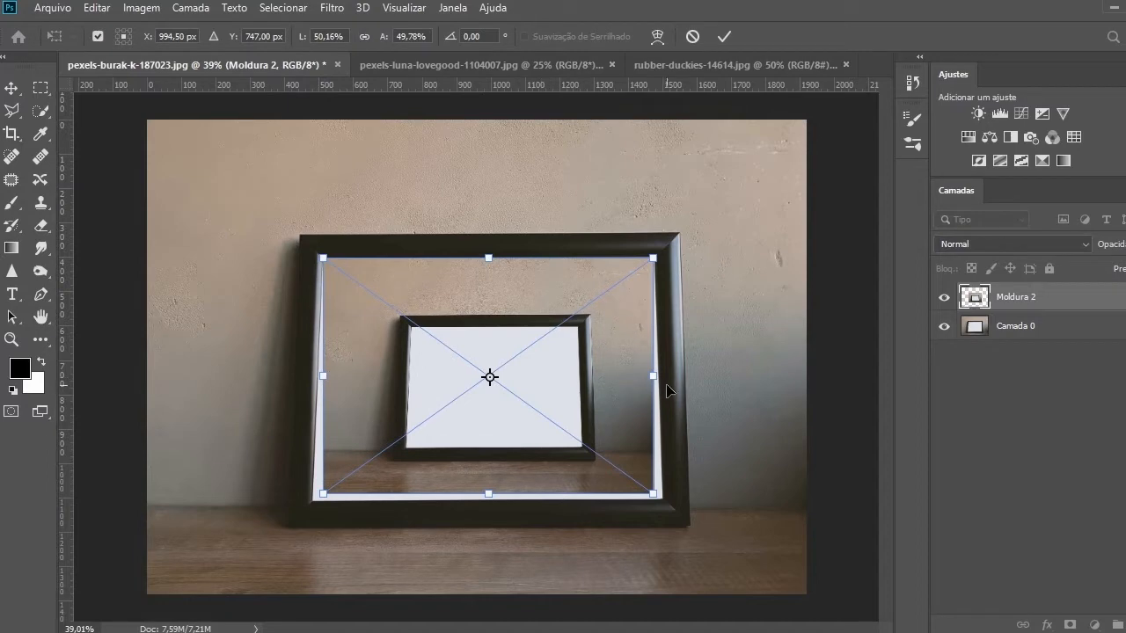
{"action": "left_click_drag", "start_coordinate": [656, 382], "coordinate": [659, 380]}
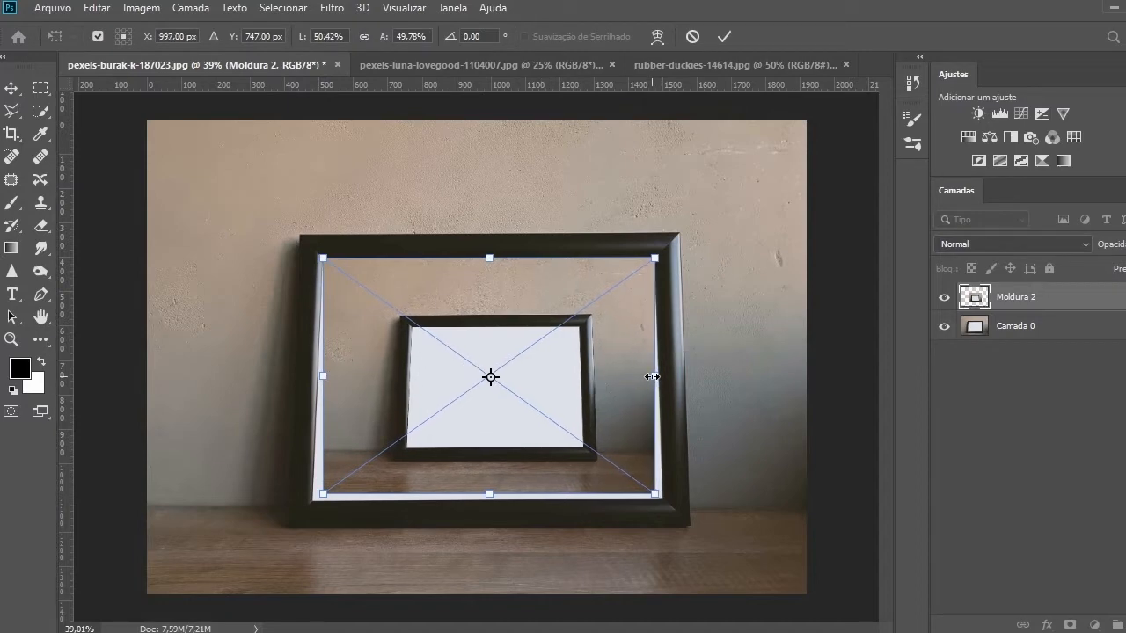
{"action": "left_click_drag", "start_coordinate": [485, 493], "coordinate": [485, 501]}
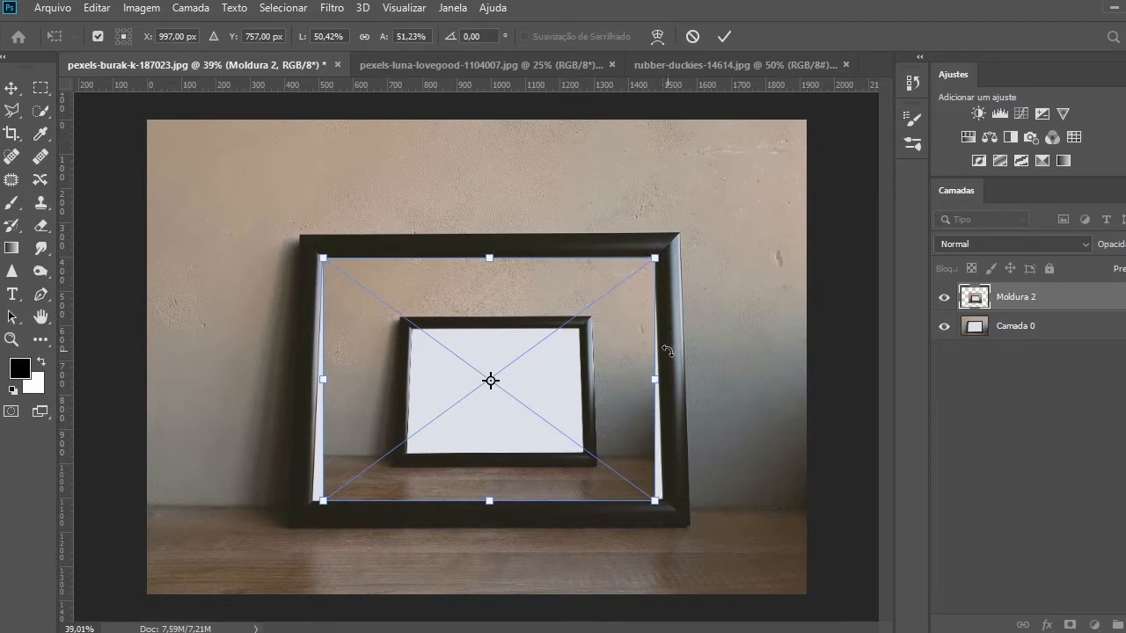
Step: Warp the lower corners and both sides of Moldura 2 outward to match the frame's slanted inner edges, and apply the transformation
{"action": "left_click", "coordinate": [655, 37]}
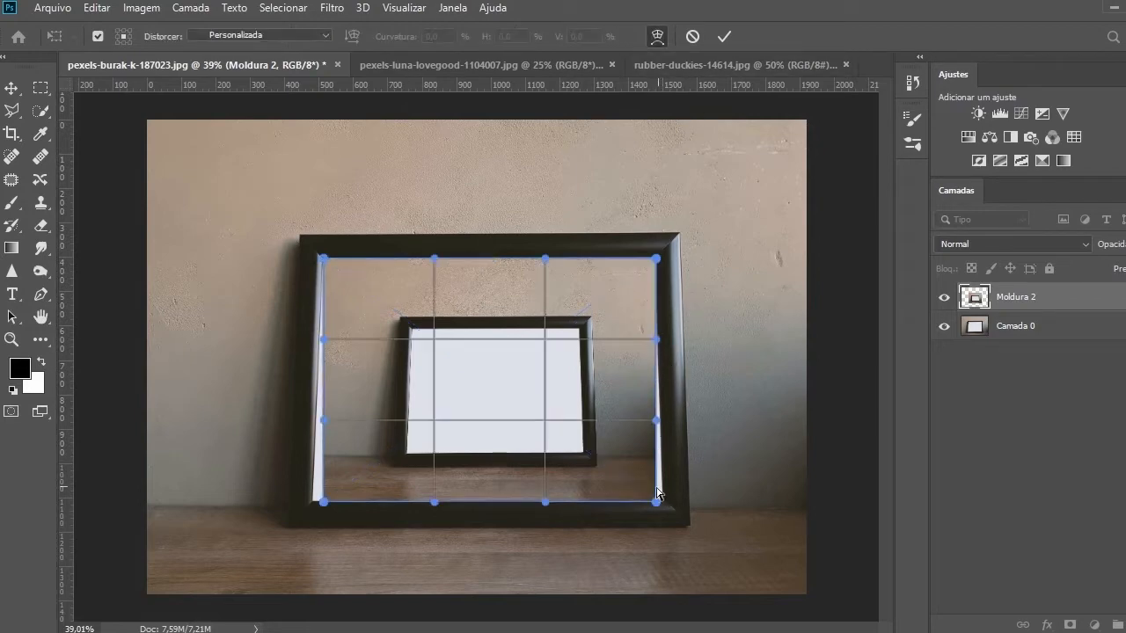
{"action": "left_click_drag", "start_coordinate": [657, 502], "coordinate": [661, 500]}
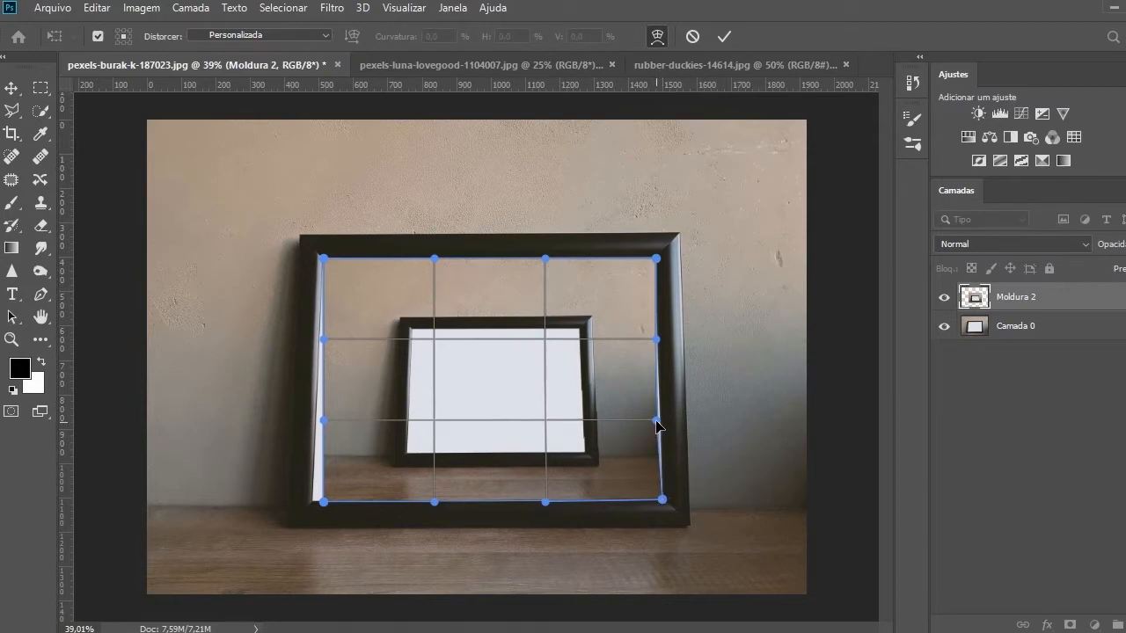
{"action": "left_click_drag", "start_coordinate": [657, 421], "coordinate": [663, 424]}
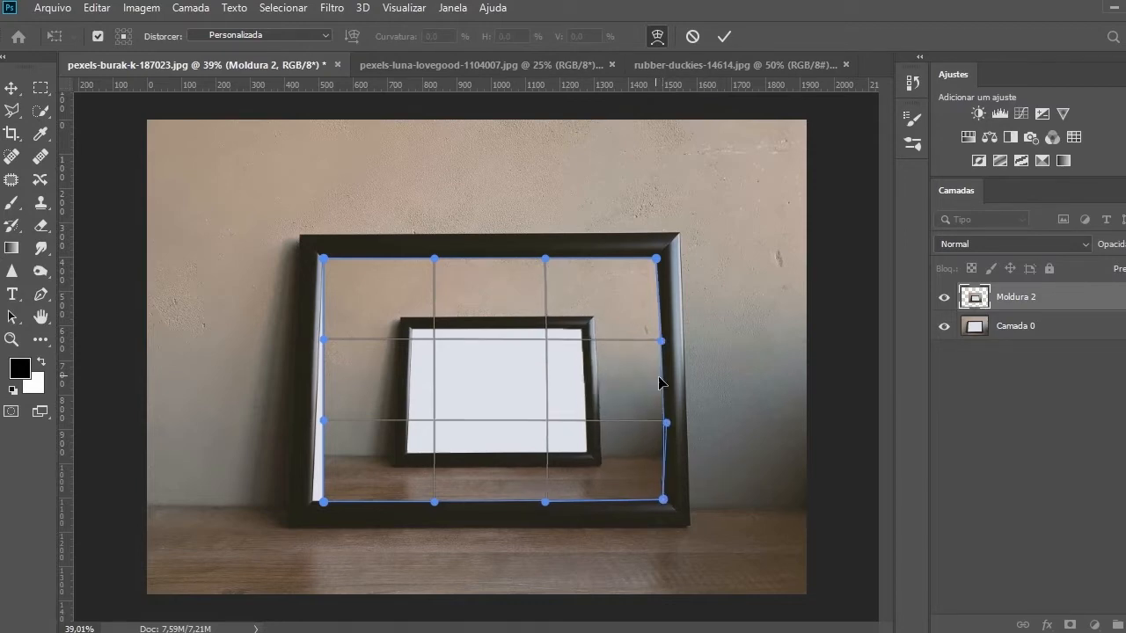
{"action": "left_click_drag", "start_coordinate": [662, 424], "coordinate": [661, 426]}
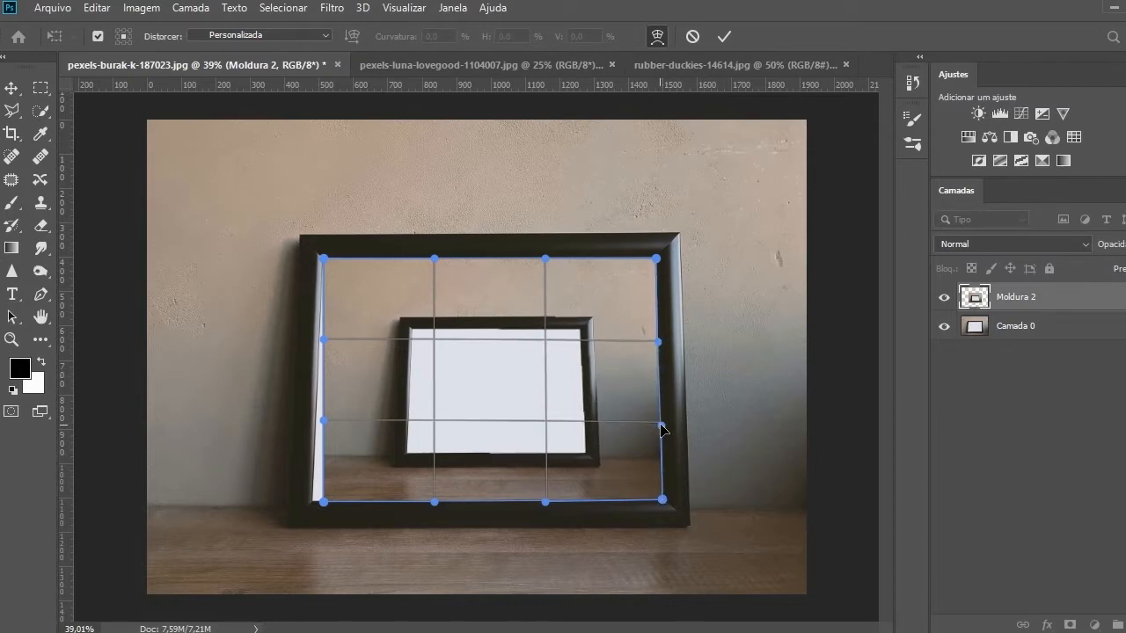
{"action": "left_click_drag", "start_coordinate": [323, 501], "coordinate": [312, 502]}
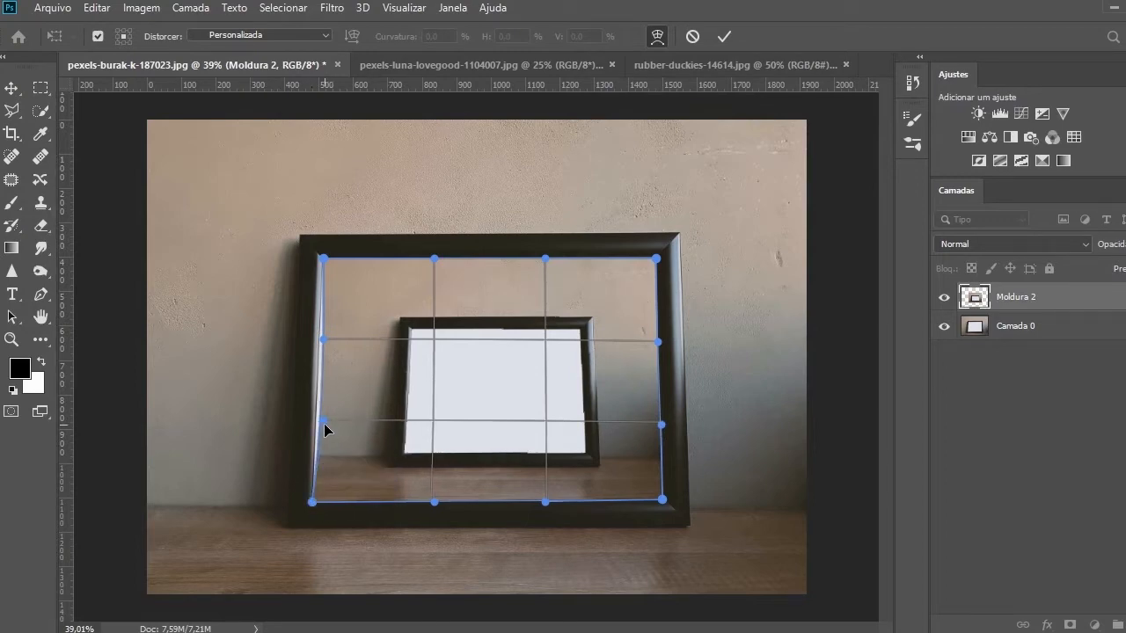
{"action": "left_click_drag", "start_coordinate": [321, 423], "coordinate": [315, 422]}
{"action": "left_click_drag", "start_coordinate": [316, 381], "coordinate": [318, 381]}
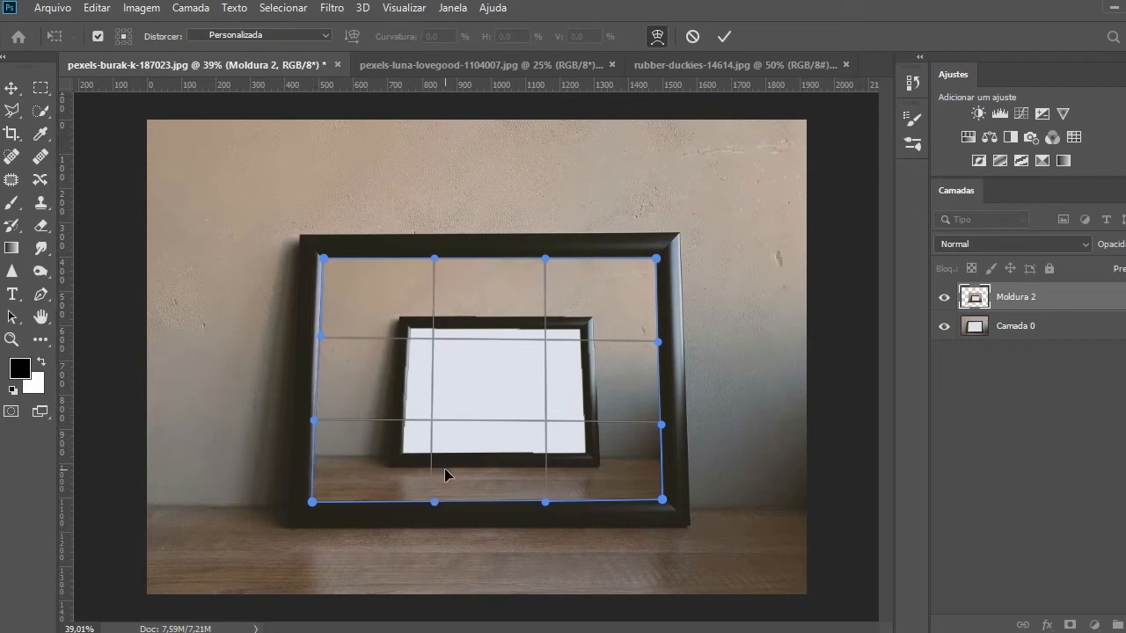
{"action": "key", "text": "Return"}
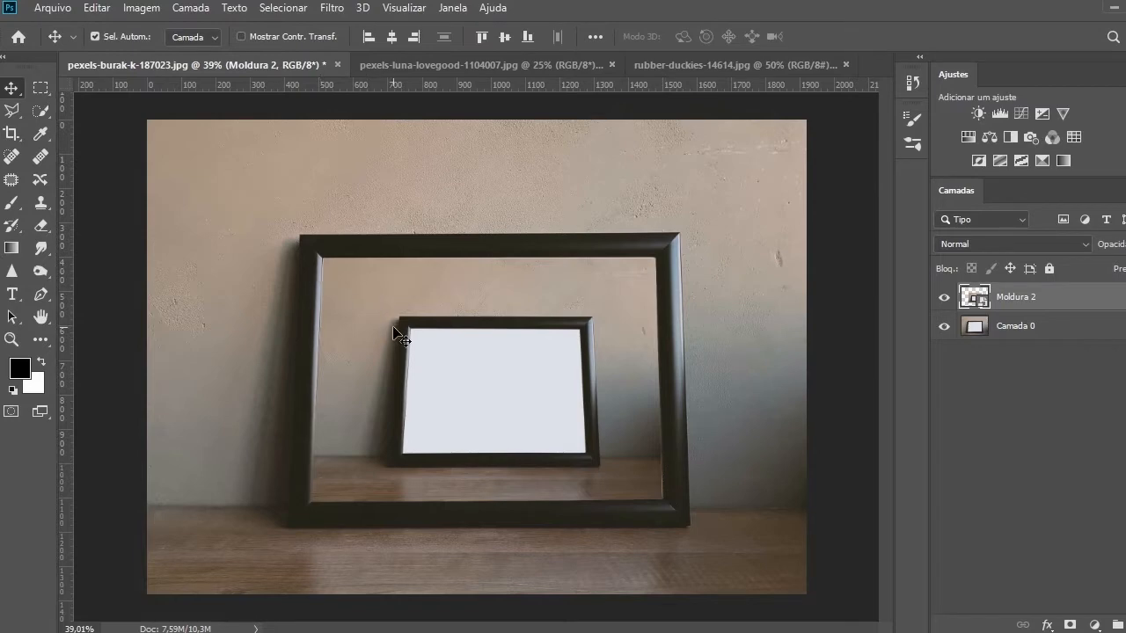
Step: Refine the Moldura 2 warp by nudging its upper-left and lower-right corners to cover the frame opening's remaining gaps
{"action": "key", "text": "ctrl+t"}
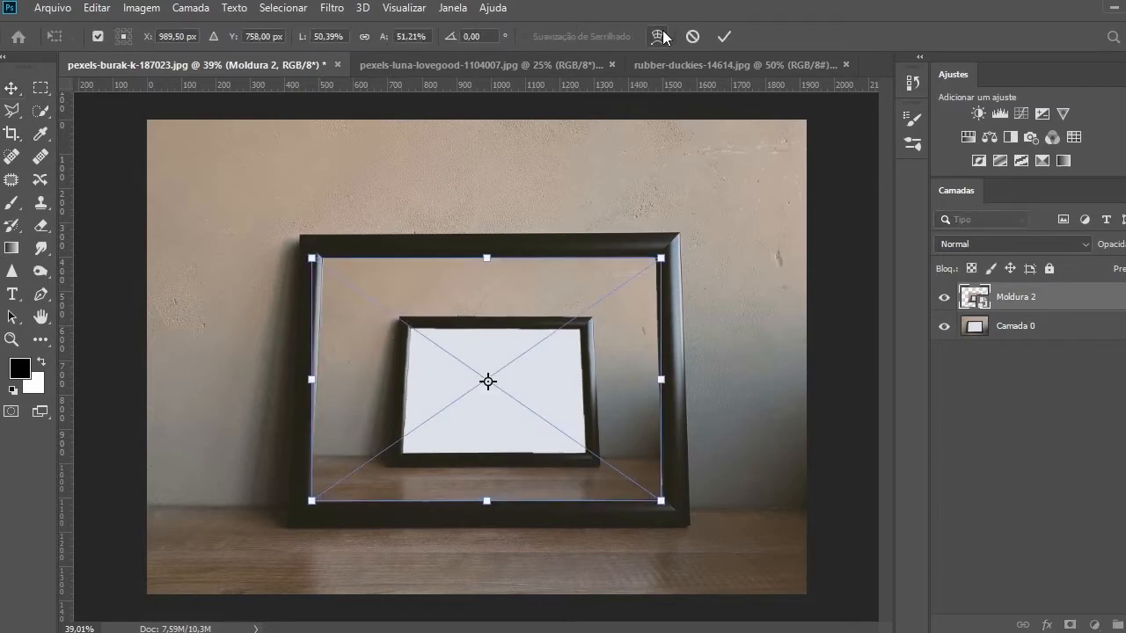
{"action": "left_click", "coordinate": [657, 37]}
{"action": "left_click_drag", "start_coordinate": [311, 259], "coordinate": [323, 259]}
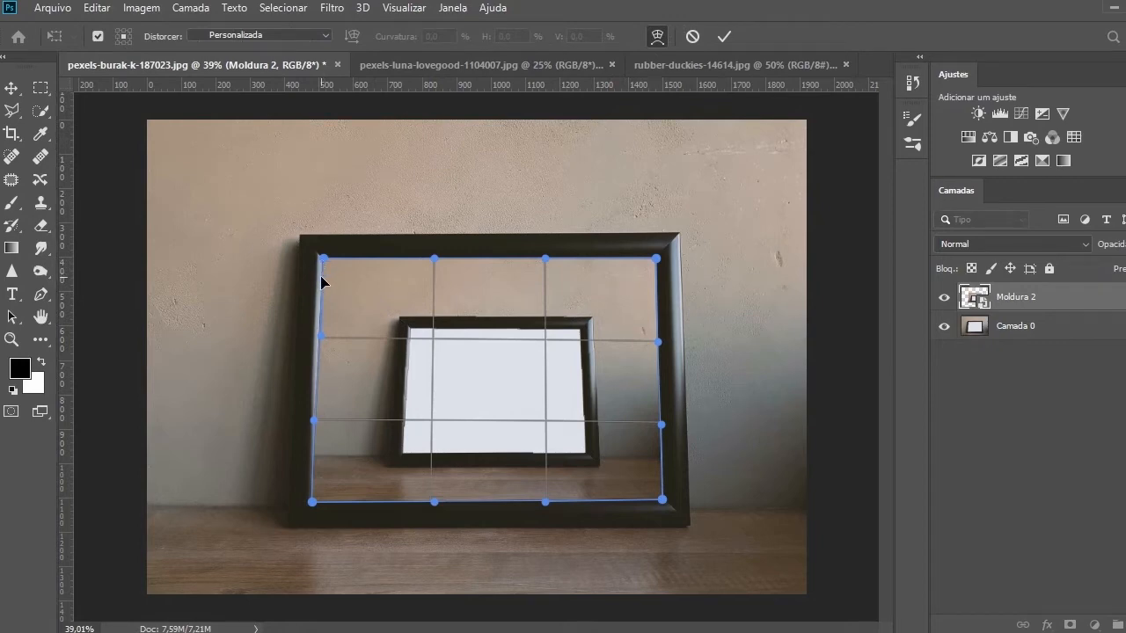
{"action": "left_click_drag", "start_coordinate": [324, 274], "coordinate": [323, 275]}
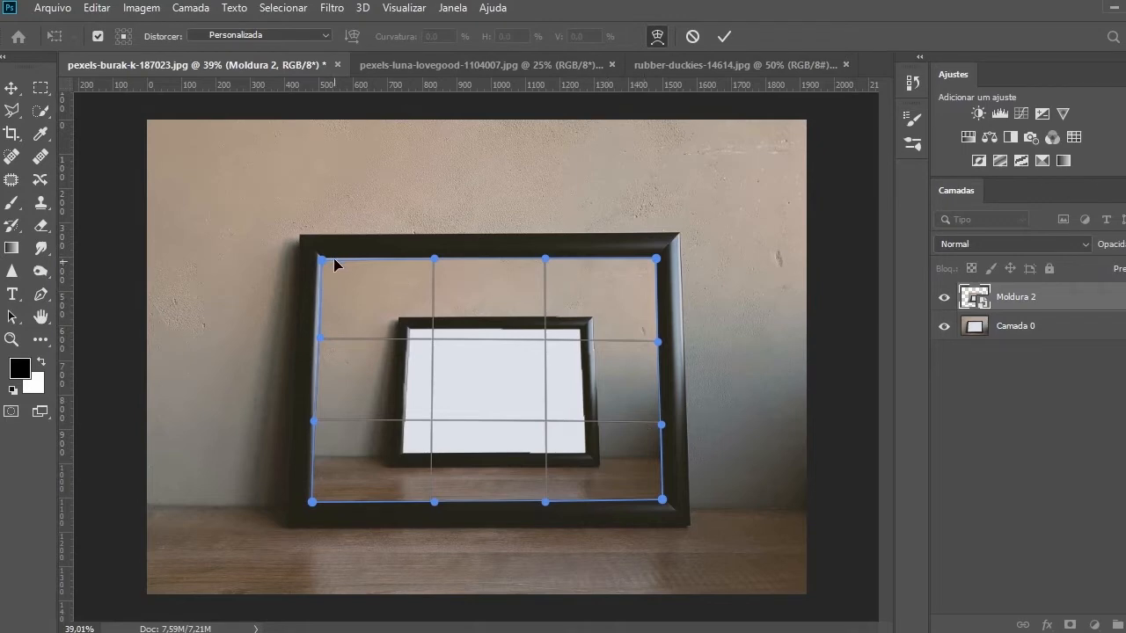
{"action": "left_click_drag", "start_coordinate": [655, 499], "coordinate": [658, 503]}
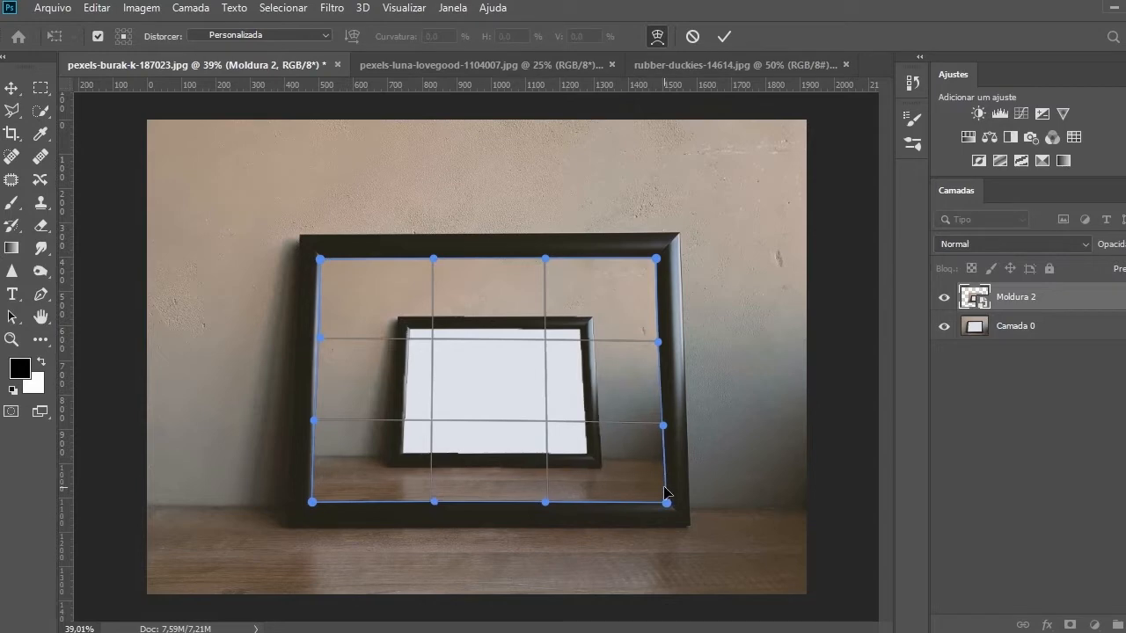
{"action": "key", "text": "Return"}
{"action": "key", "text": "ctrl+t"}
{"action": "left_click", "coordinate": [655, 36]}
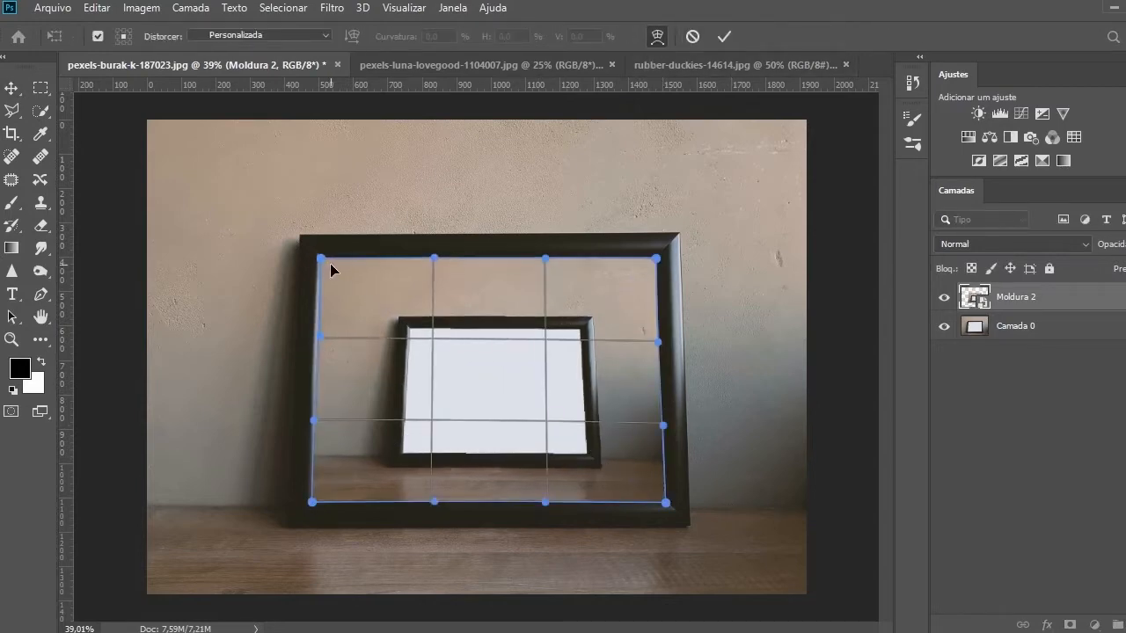
{"action": "key", "text": "Return"}
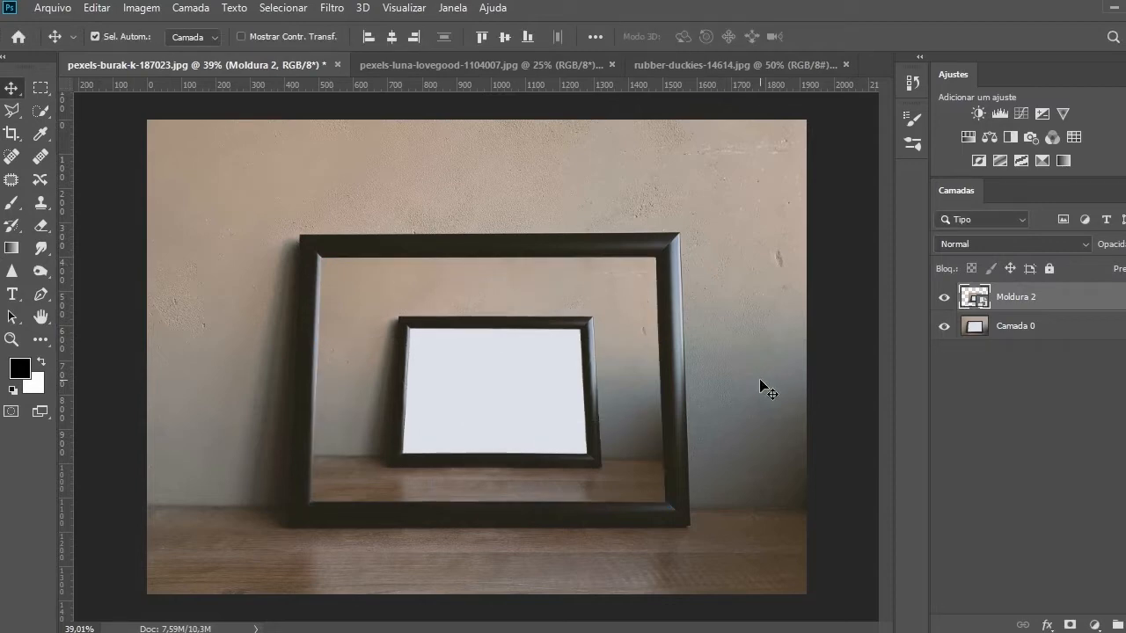
Step: Place the forest road photo pexels-pixabay-531321 from the desktop as an embedded object above Moldura 2
{"action": "left_click", "coordinate": [47, 8]}
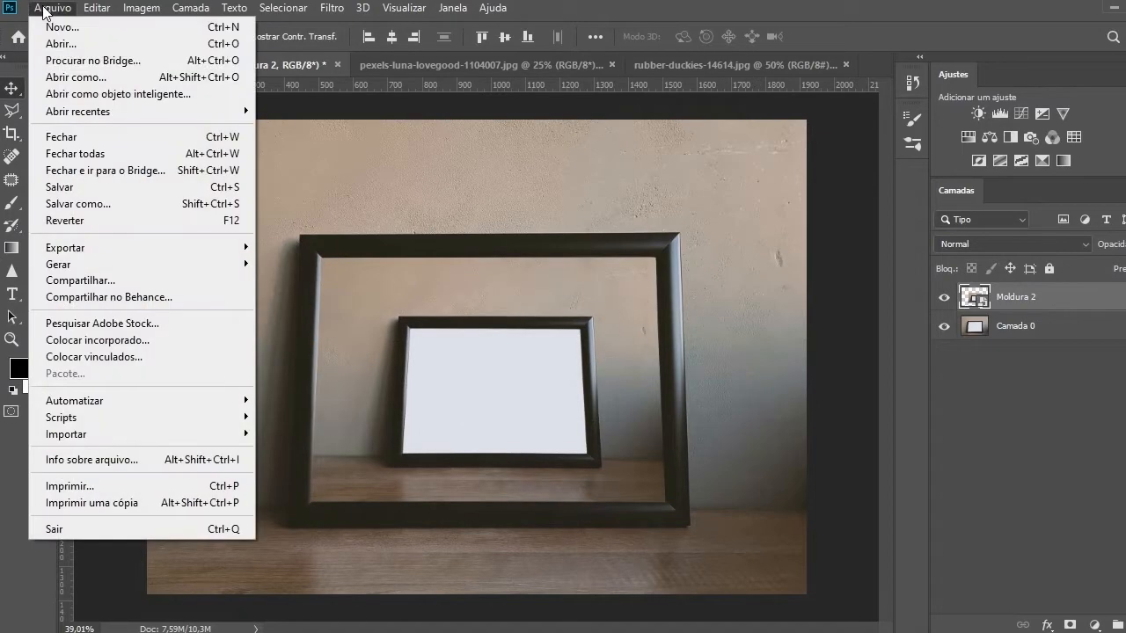
{"action": "left_click", "coordinate": [137, 340]}
{"action": "scroll", "coordinate": [334, 253], "scroll_direction": "down", "scroll_amount": 15}
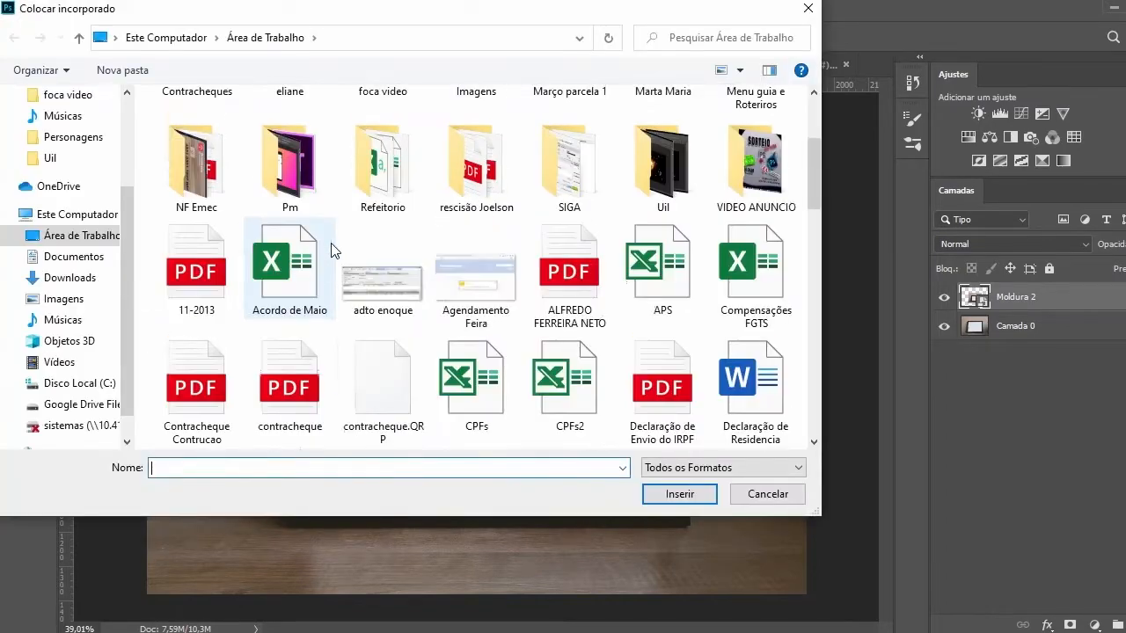
{"action": "double_click", "coordinate": [397, 144]}
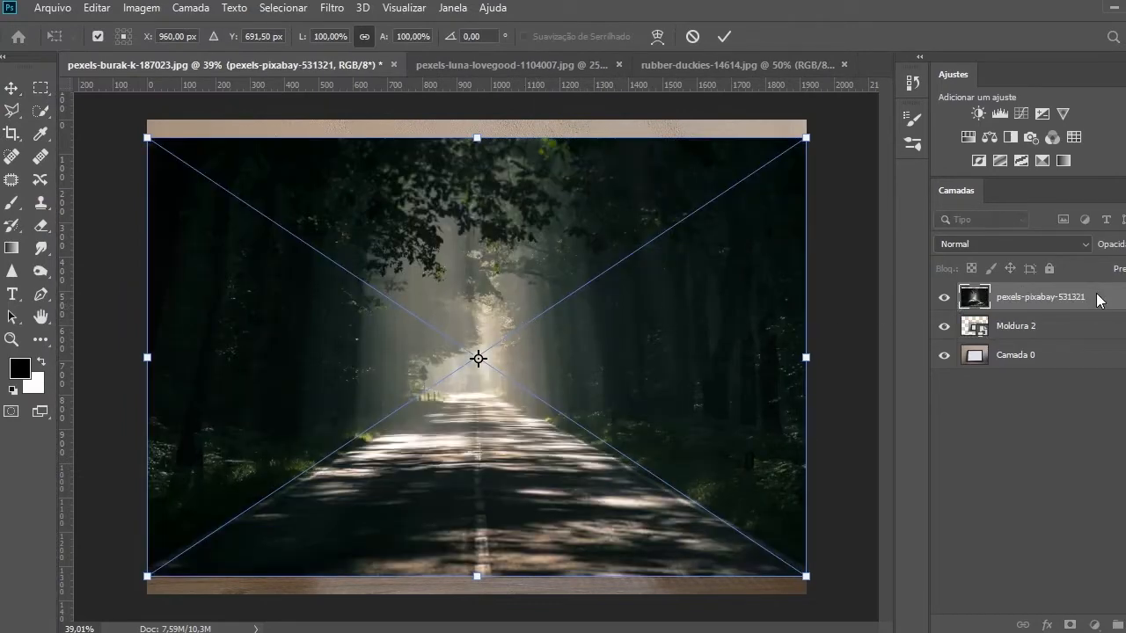
Step: Lower the road photo's opacity and move it to about X 994.5 px, Y 758 px, over the inner frame
{"action": "left_click_drag", "start_coordinate": [1118, 249], "coordinate": [1090, 251]}
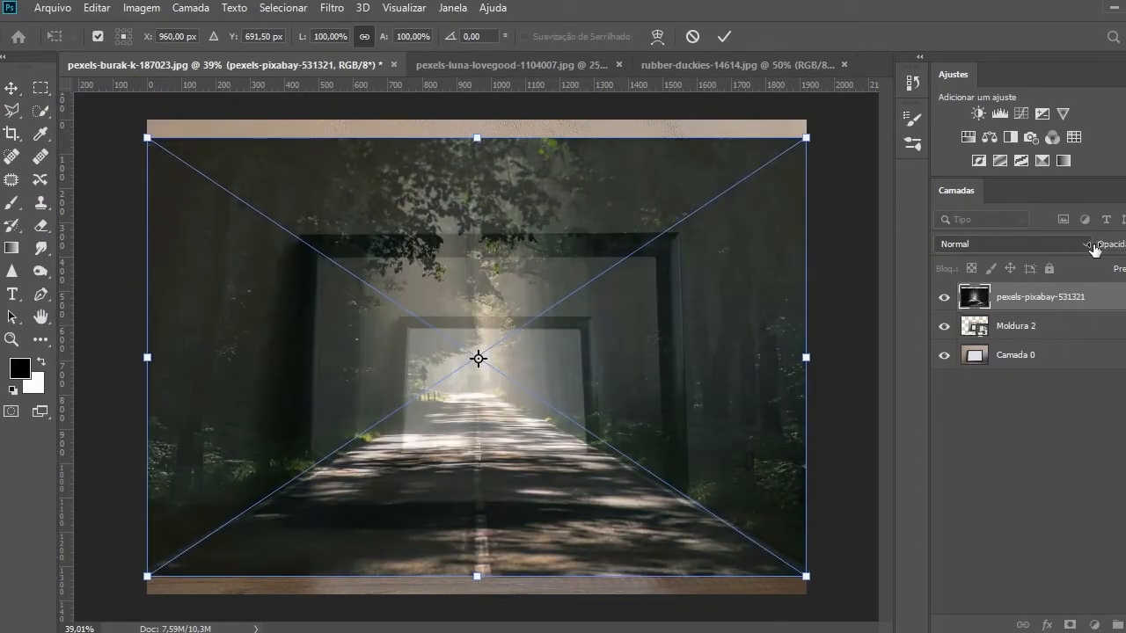
{"action": "left_click_drag", "start_coordinate": [1091, 249], "coordinate": [1094, 245]}
{"action": "left_click_drag", "start_coordinate": [667, 402], "coordinate": [687, 423]}
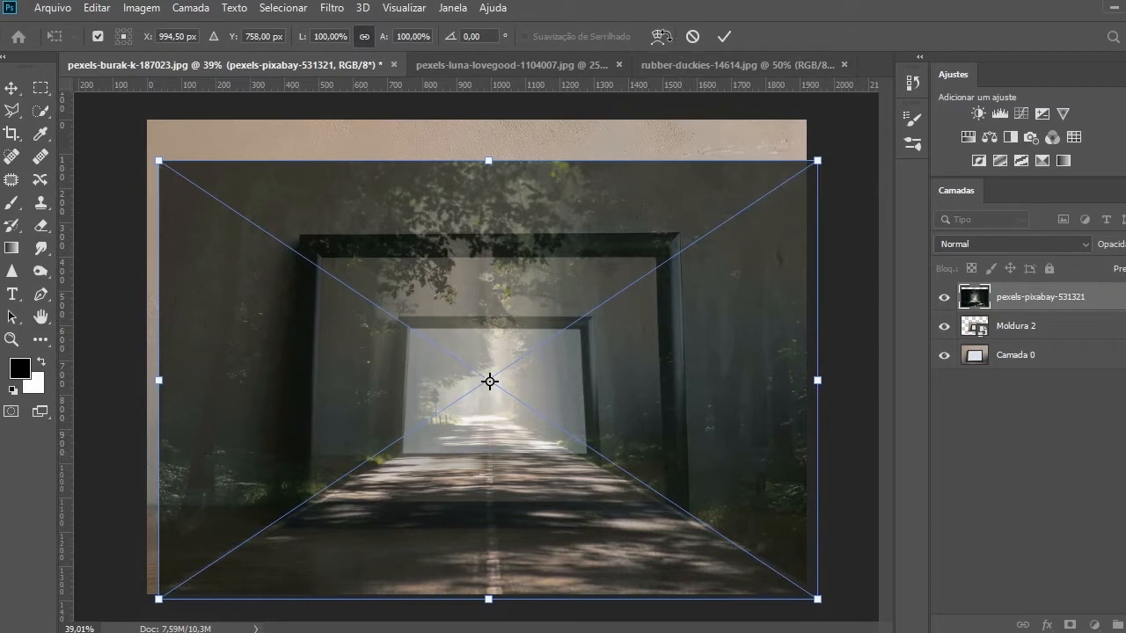
Step: Warp the road photo to align the road's edges with the inner frame's bottom corners, apply it, and make the photo fully opaque
{"action": "left_click", "coordinate": [658, 36]}
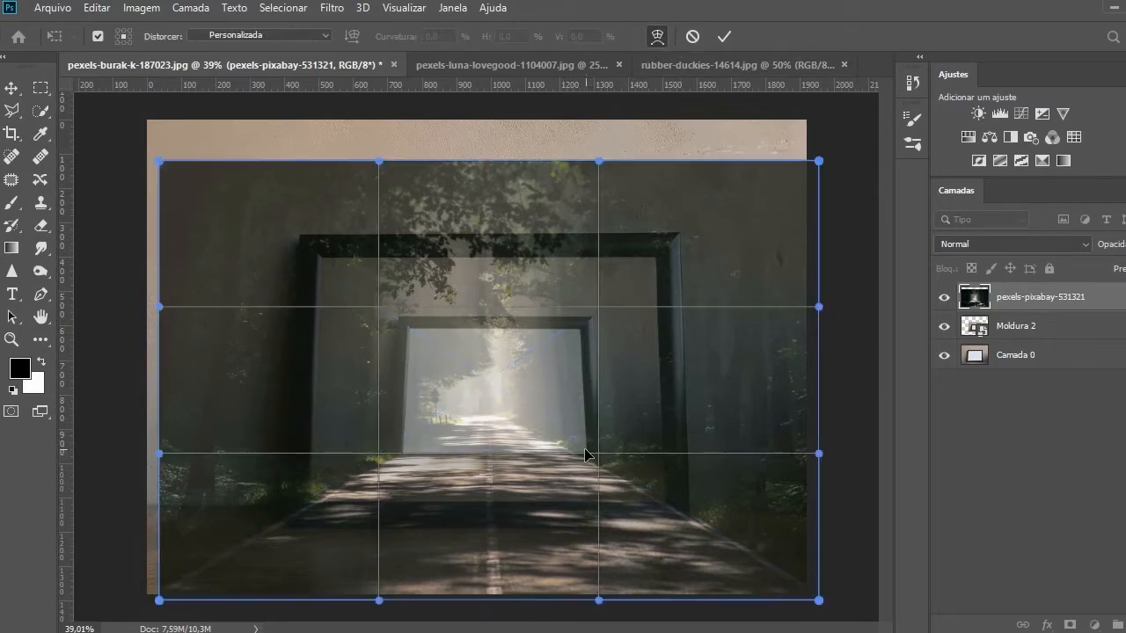
{"action": "left_click_drag", "start_coordinate": [576, 450], "coordinate": [585, 450]}
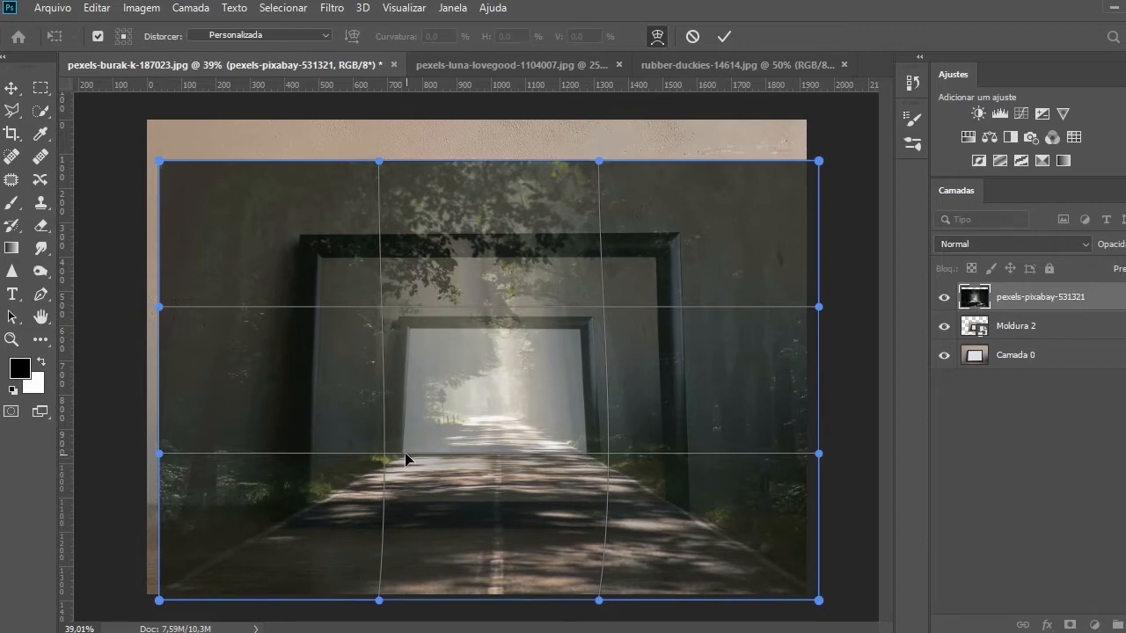
{"action": "left_click_drag", "start_coordinate": [402, 454], "coordinate": [402, 452]}
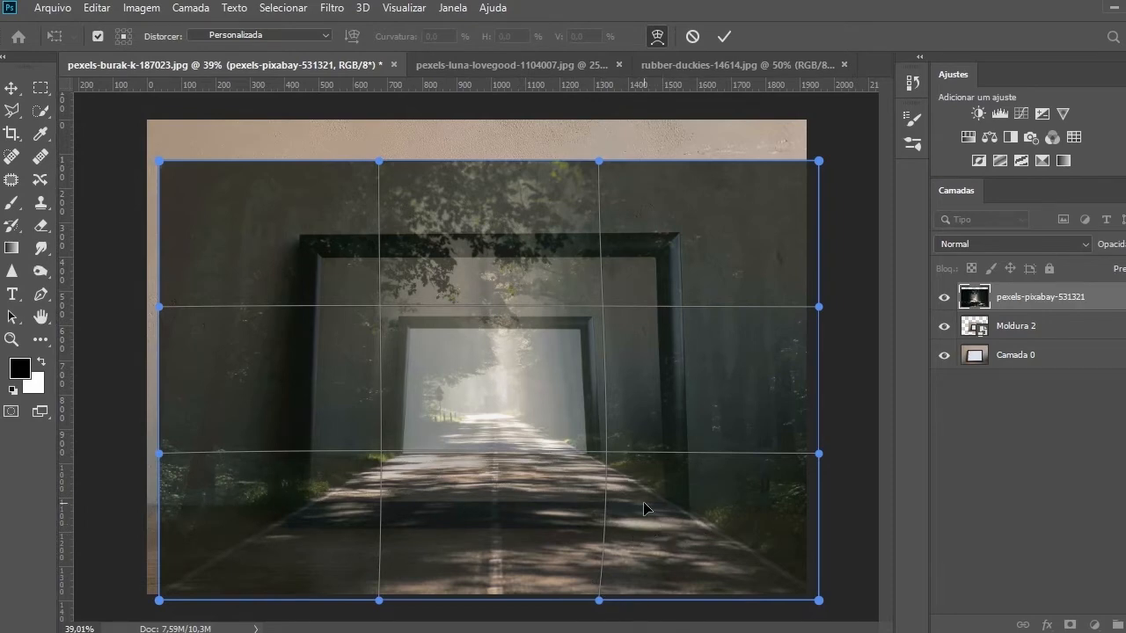
{"action": "key", "text": "Return"}
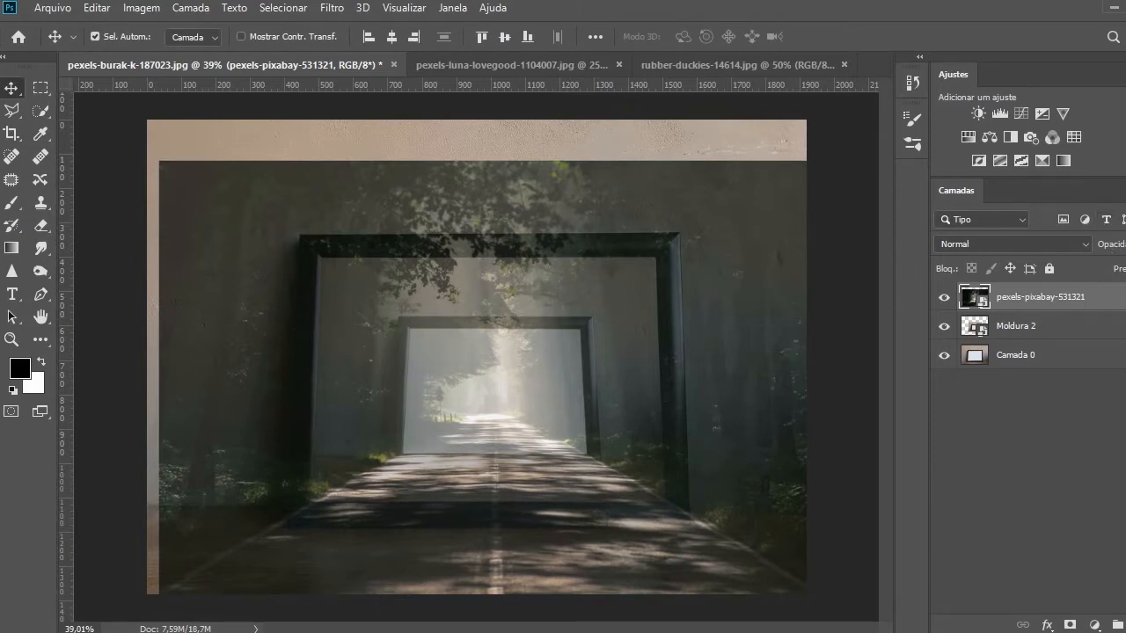
{"action": "left_click_drag", "start_coordinate": [1108, 246], "coordinate": [1075, 274]}
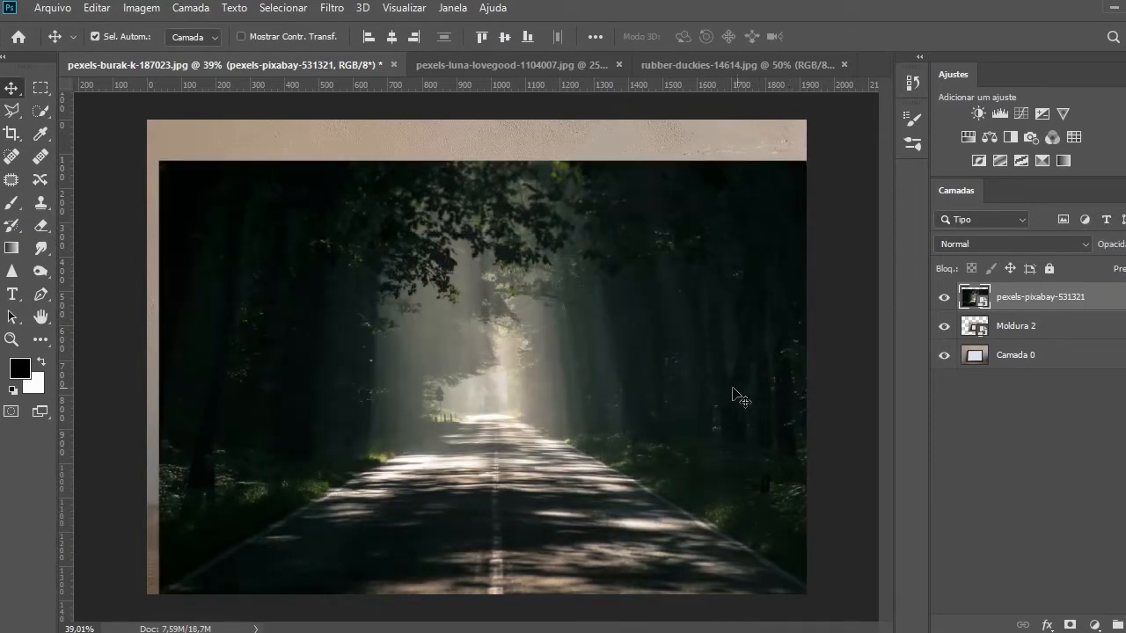
Step: Hide the road photo and outline the inner frame's white opening corner to corner with the Polygonal Lasso
{"action": "scroll", "coordinate": [699, 400], "scroll_direction": "down", "scroll_amount": 2}
{"action": "scroll", "coordinate": [699, 400], "scroll_direction": "down", "scroll_amount": 1}
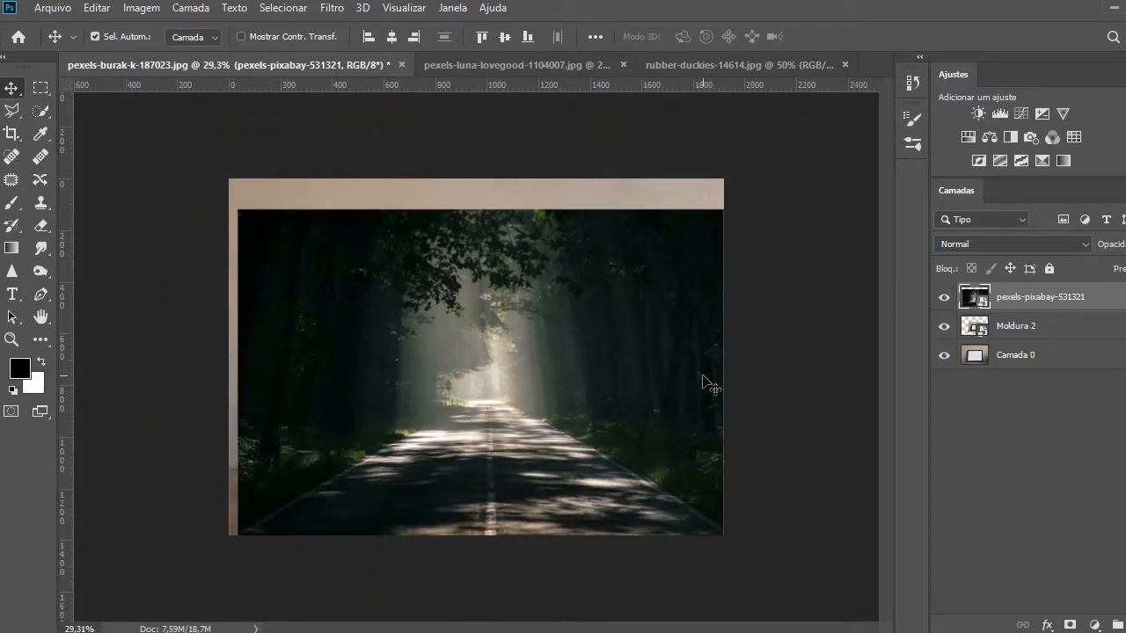
{"action": "left_click", "coordinate": [13, 112]}
{"action": "left_click", "coordinate": [86, 131]}
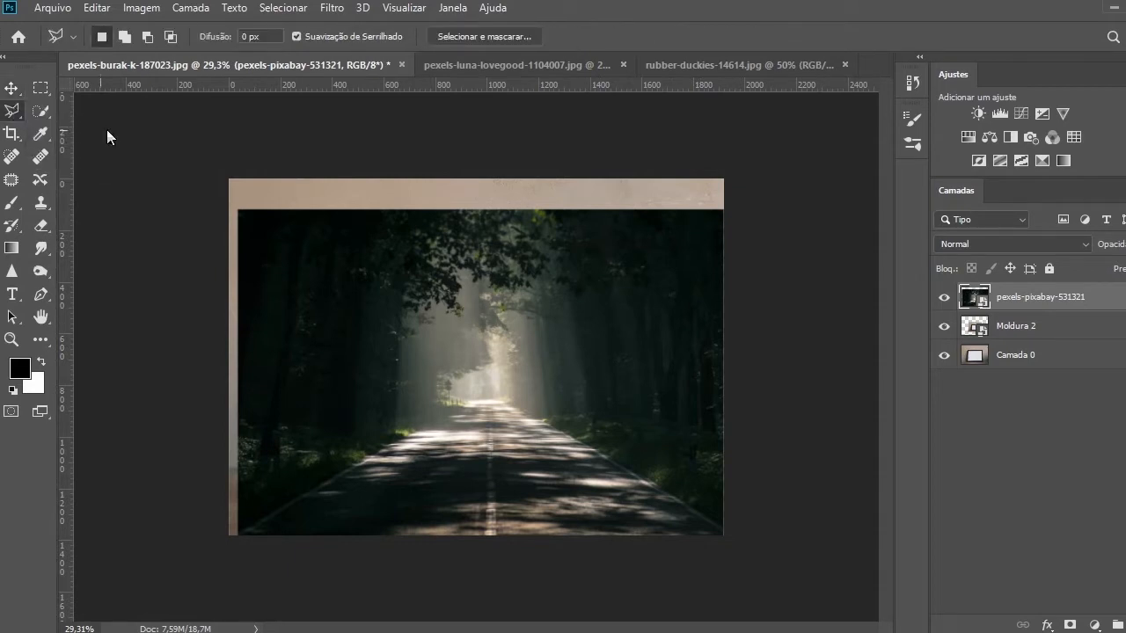
{"action": "left_click", "coordinate": [944, 304]}
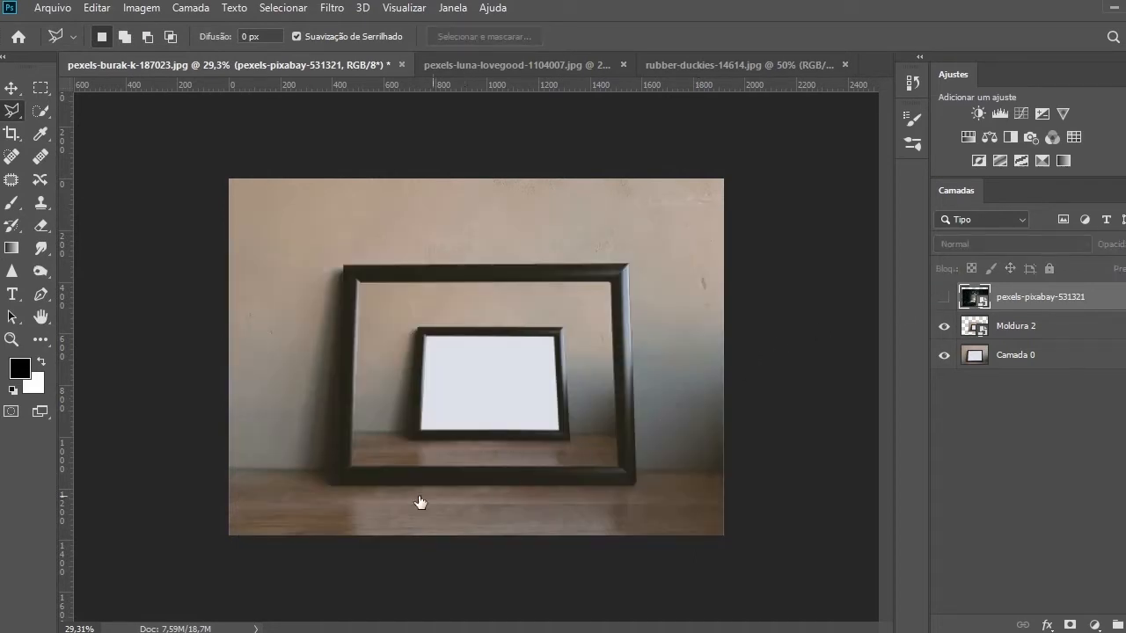
{"action": "scroll", "coordinate": [450, 455], "scroll_direction": "up", "scroll_amount": 5}
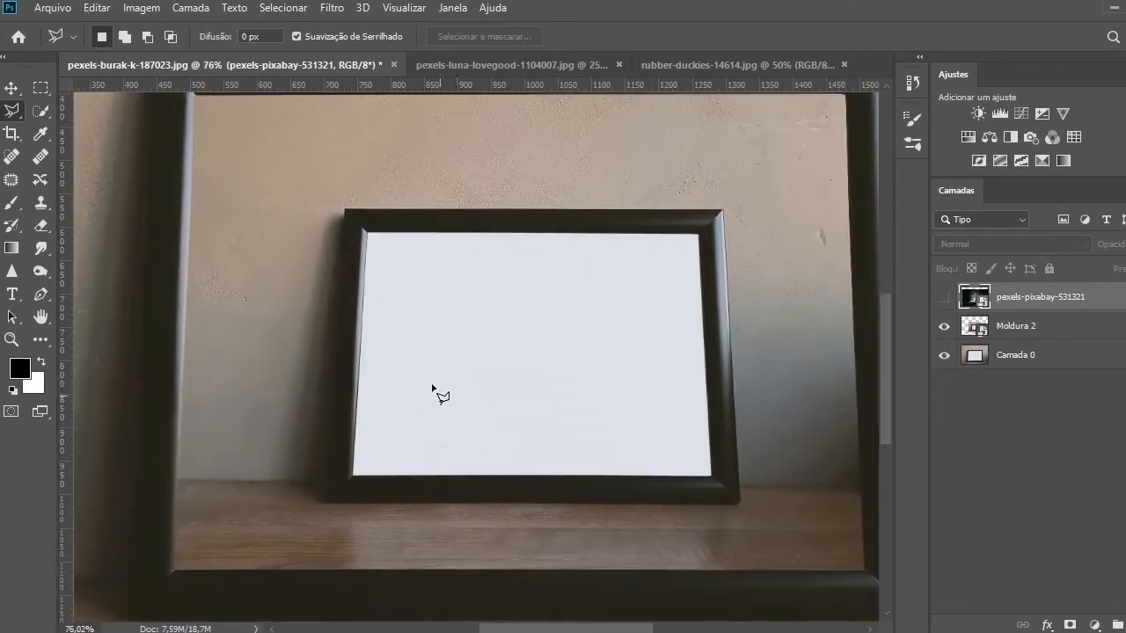
{"action": "scroll", "coordinate": [378, 256], "scroll_direction": "up", "scroll_amount": 1}
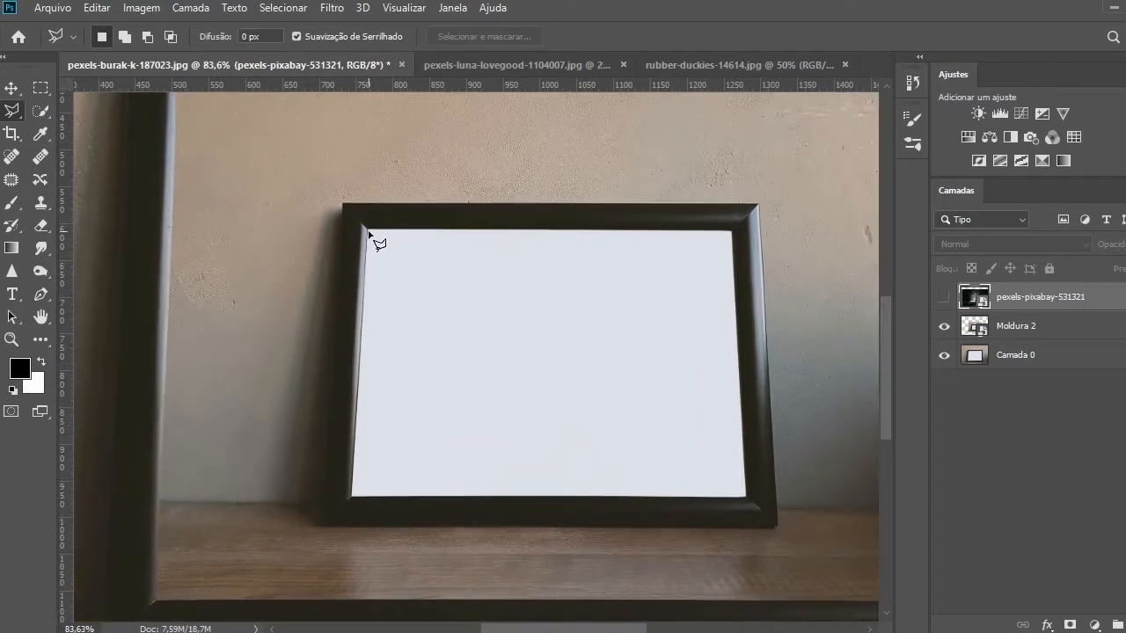
{"action": "left_click", "coordinate": [369, 228]}
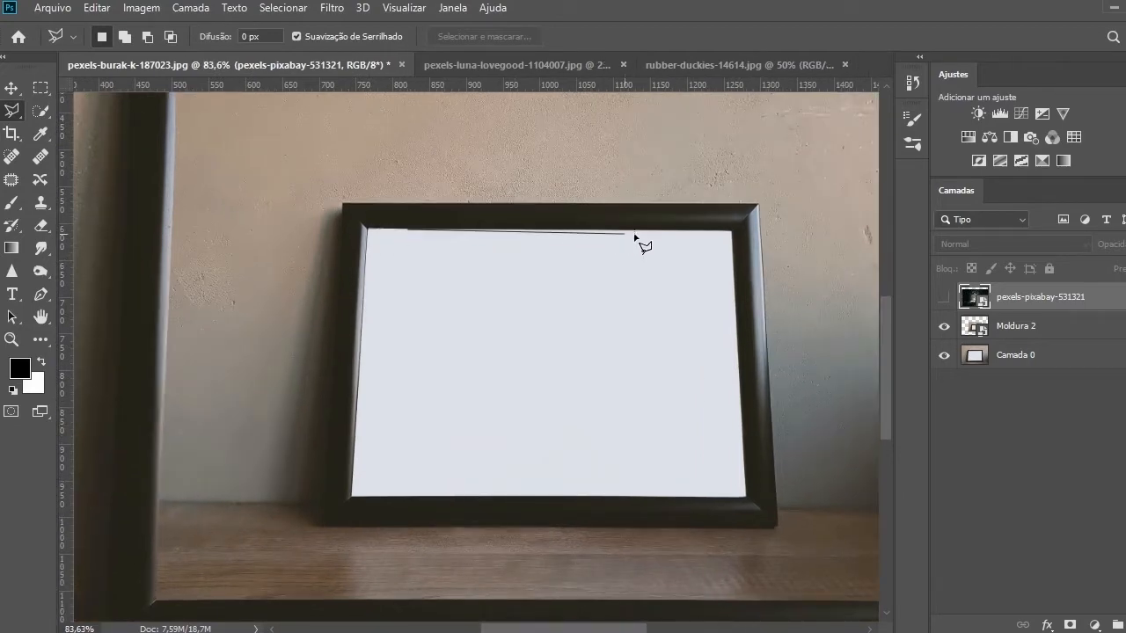
{"action": "left_click", "coordinate": [732, 231]}
{"action": "left_click", "coordinate": [746, 497]}
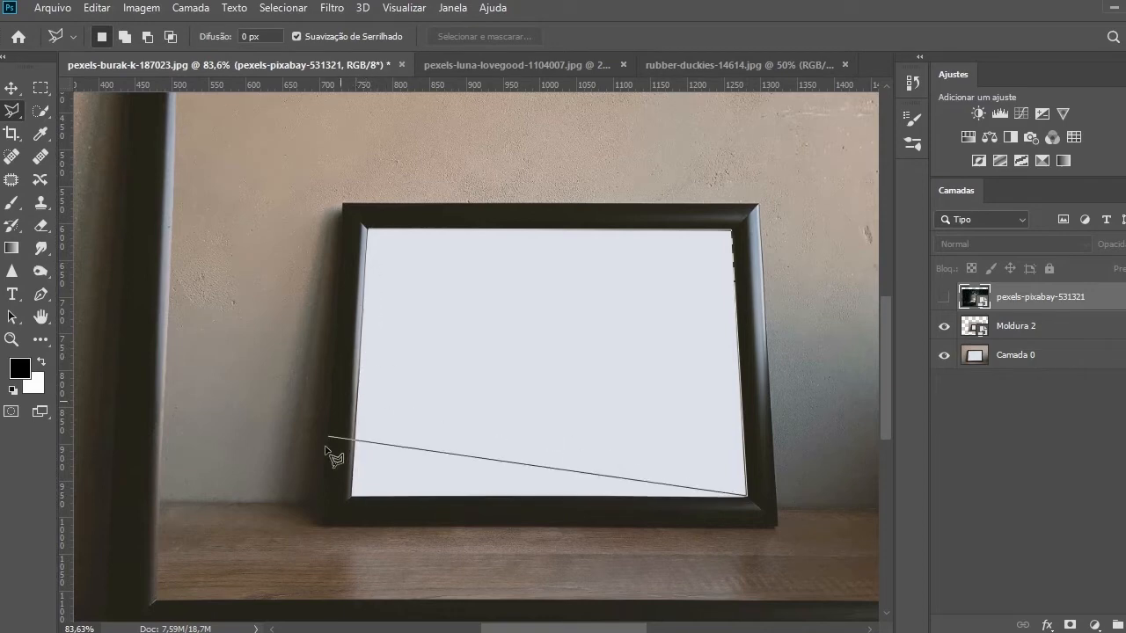
{"action": "left_click", "coordinate": [352, 496]}
{"action": "left_click", "coordinate": [367, 230]}
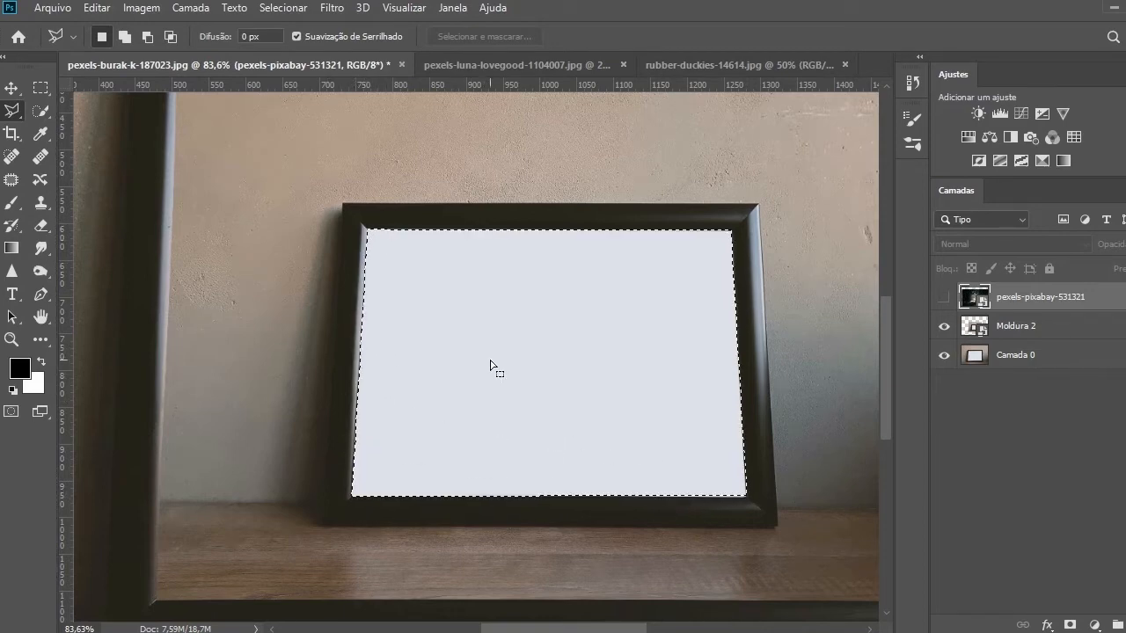
Step: Show the road photo again and add a layer mask from the inner frame selection, checking the mask on its own
{"action": "scroll", "coordinate": [537, 353], "scroll_direction": "down", "scroll_amount": 4}
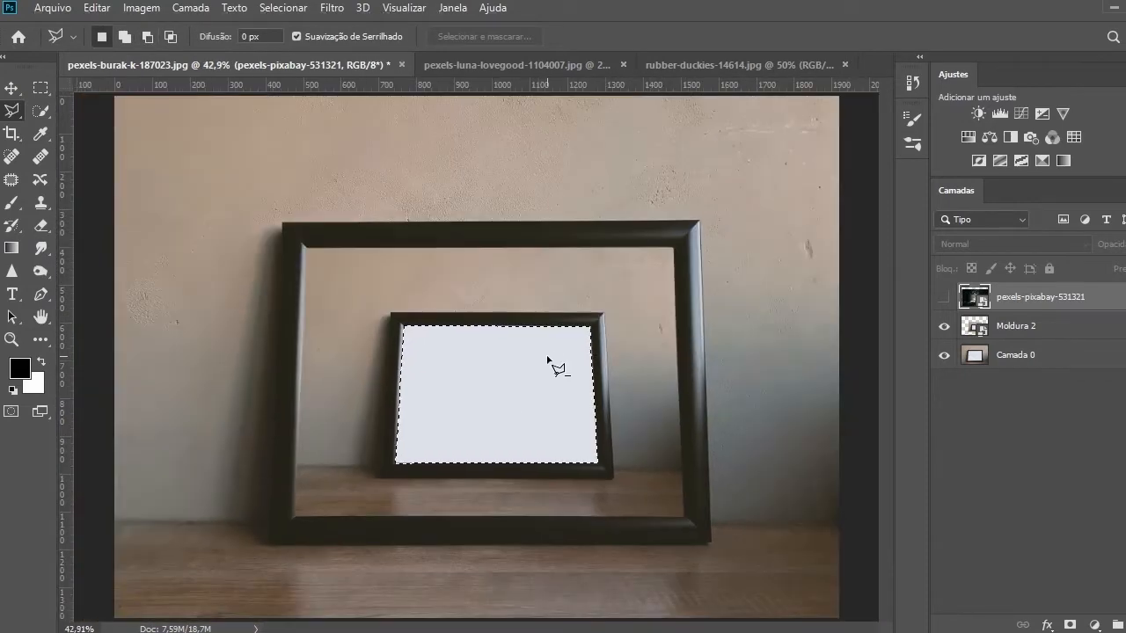
{"action": "left_click", "coordinate": [943, 299]}
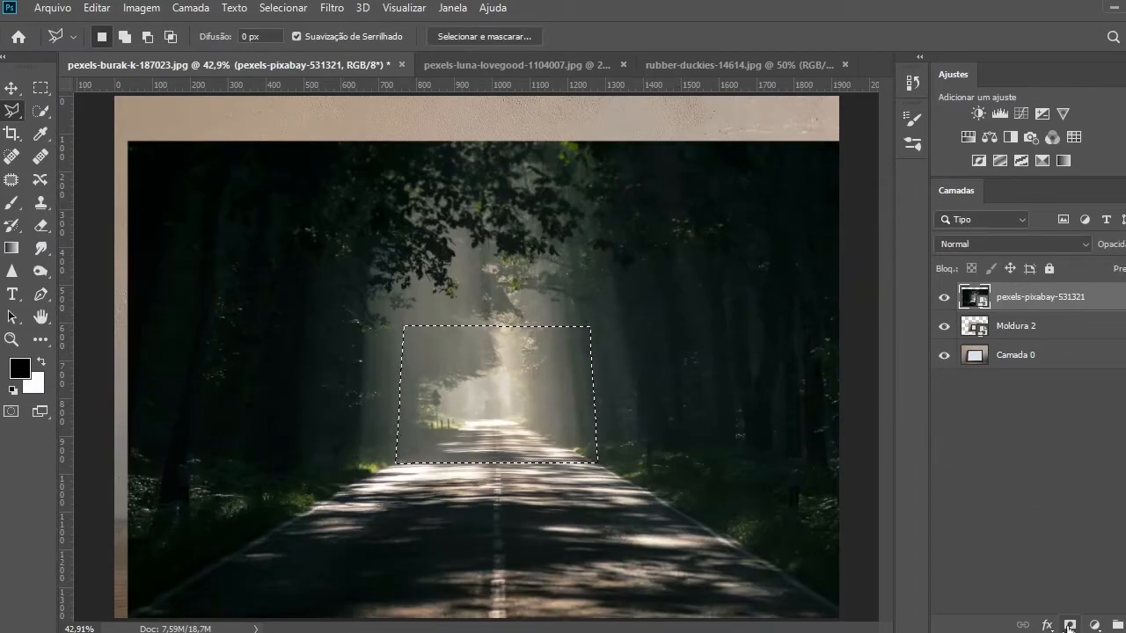
{"action": "left_click", "coordinate": [1070, 626]}
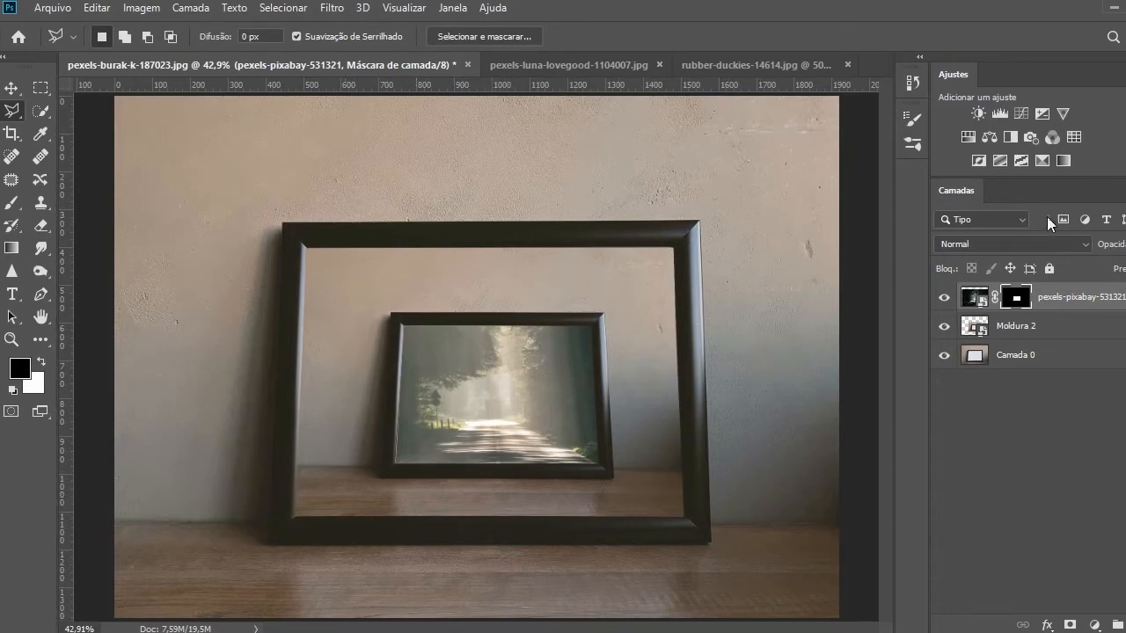
{"action": "left_click", "coordinate": [1016, 299], "text": "alt"}
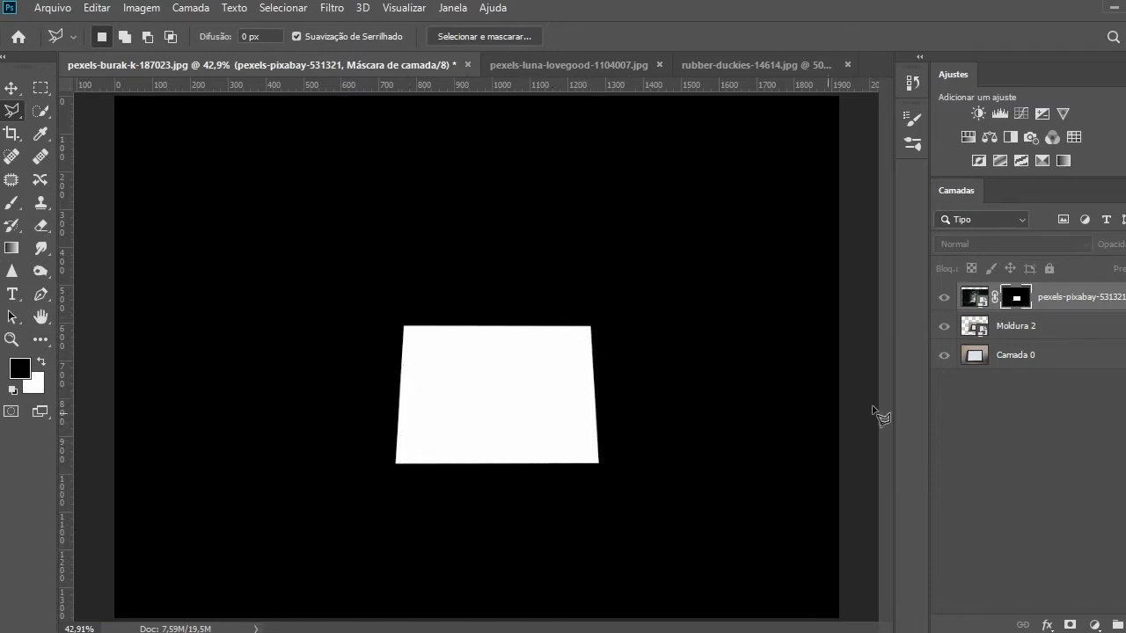
{"action": "left_click", "coordinate": [1016, 299], "text": "alt"}
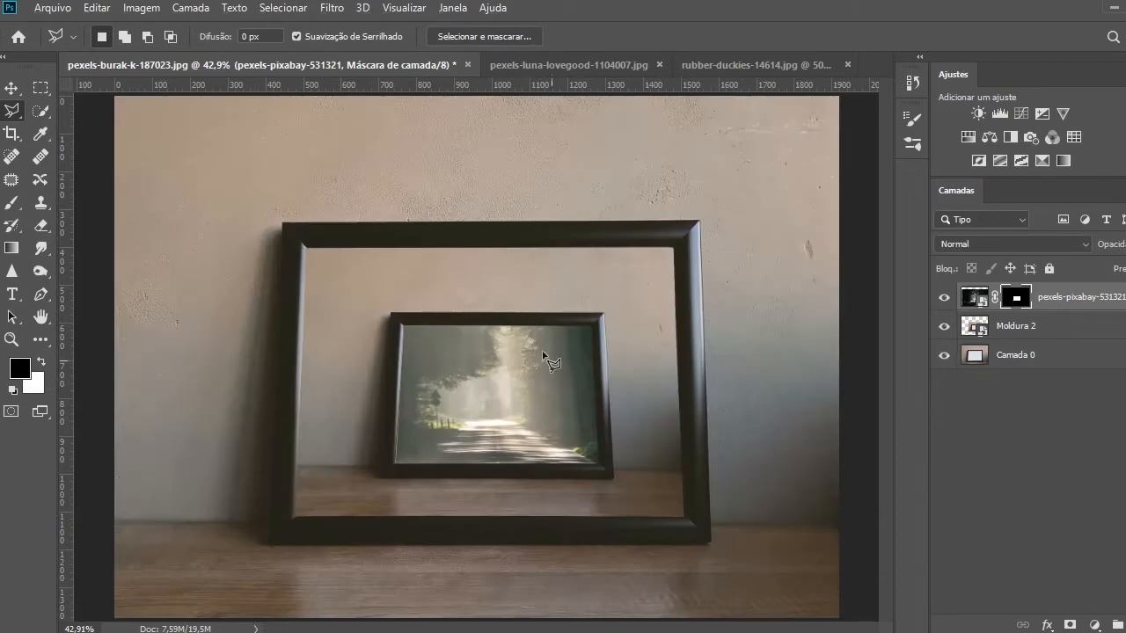
{"action": "key", "text": "ctrl+minus"}
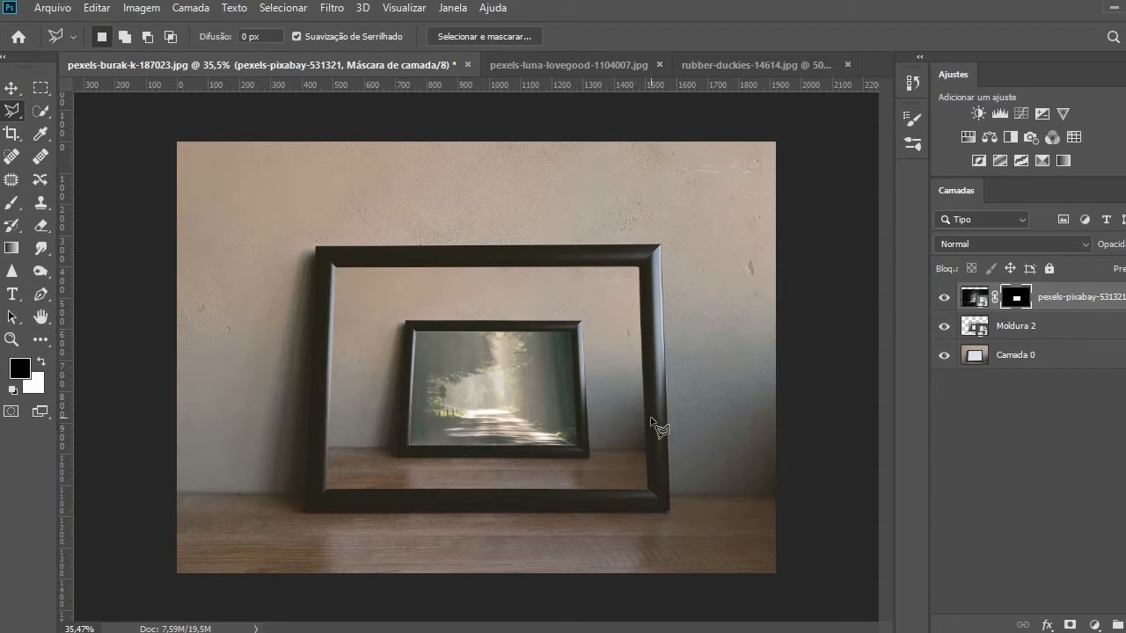
Step: With the road photo's mask disabled and its opacity lowered, outline the road from the inner frame's base past the canvas edge with the Polygonal Lasso
{"action": "left_click", "coordinate": [1016, 301], "text": "shift"}
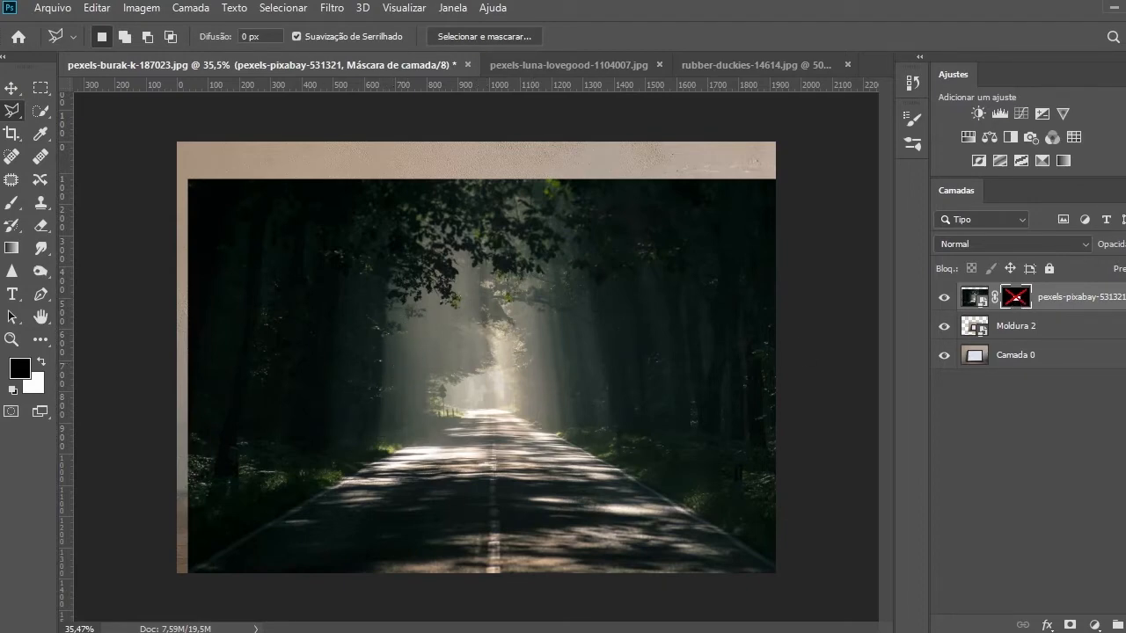
{"action": "left_click_drag", "start_coordinate": [1109, 246], "coordinate": [1101, 252]}
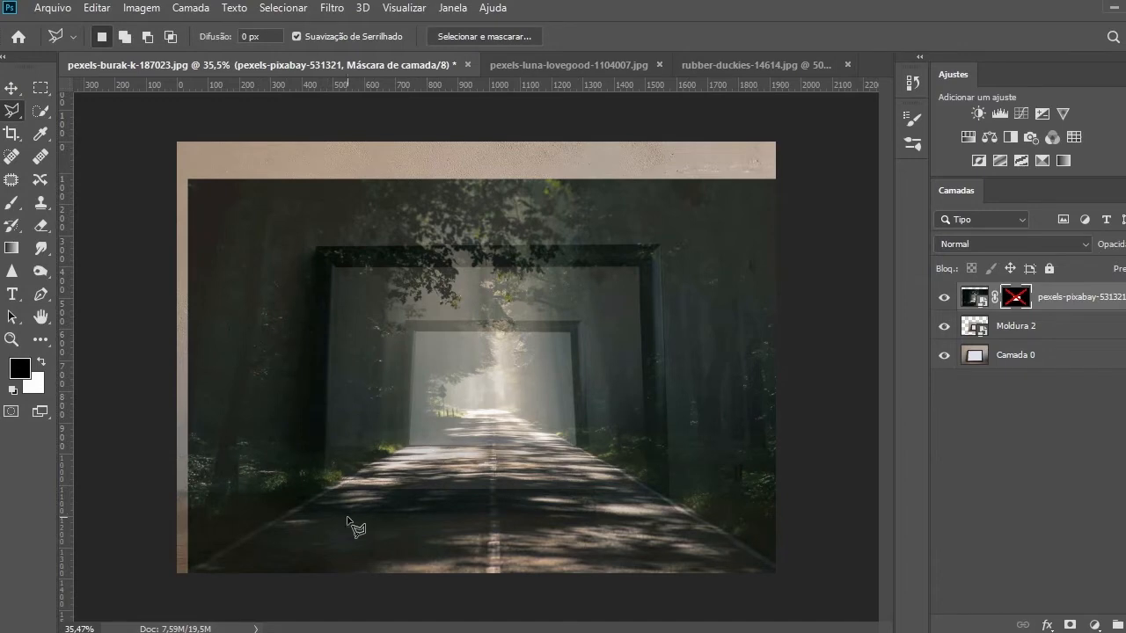
{"action": "scroll", "coordinate": [365, 525], "scroll_direction": "up", "scroll_amount": 2}
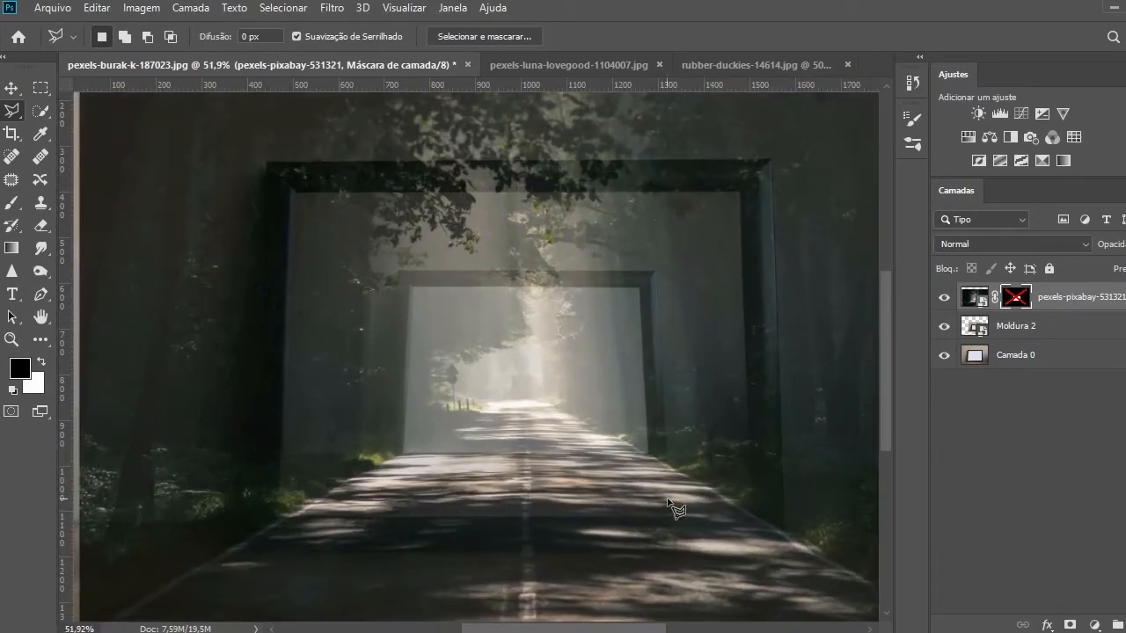
{"action": "scroll", "coordinate": [677, 514], "scroll_direction": "down", "scroll_amount": 1}
{"action": "scroll", "coordinate": [677, 514], "scroll_direction": "down", "scroll_amount": 1}
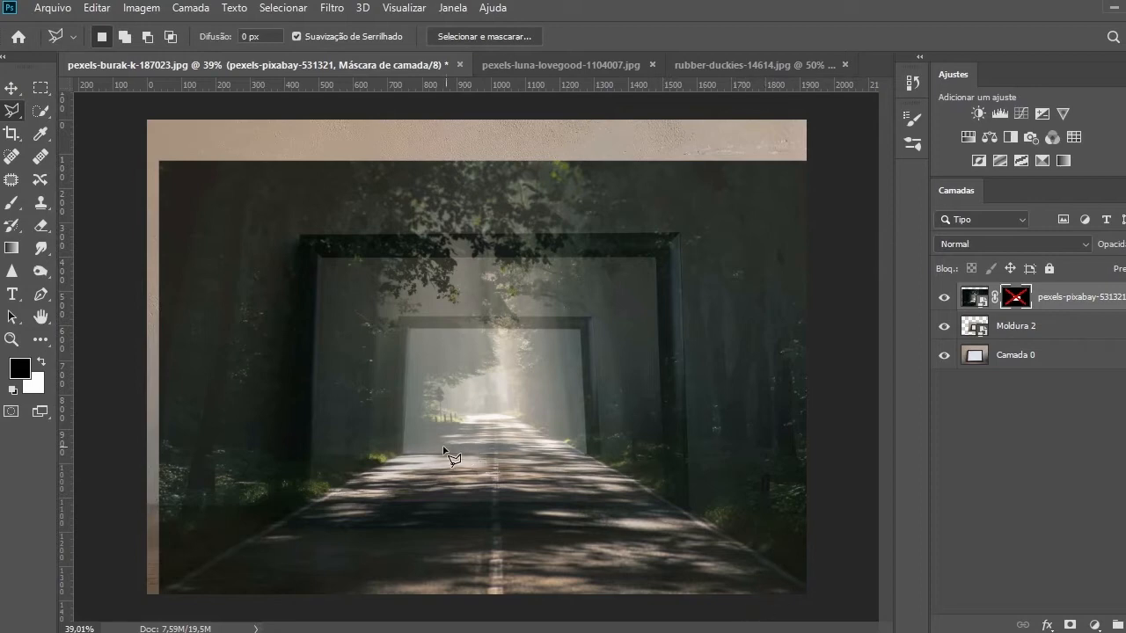
{"action": "left_click", "coordinate": [414, 446]}
{"action": "left_click", "coordinate": [132, 607]}
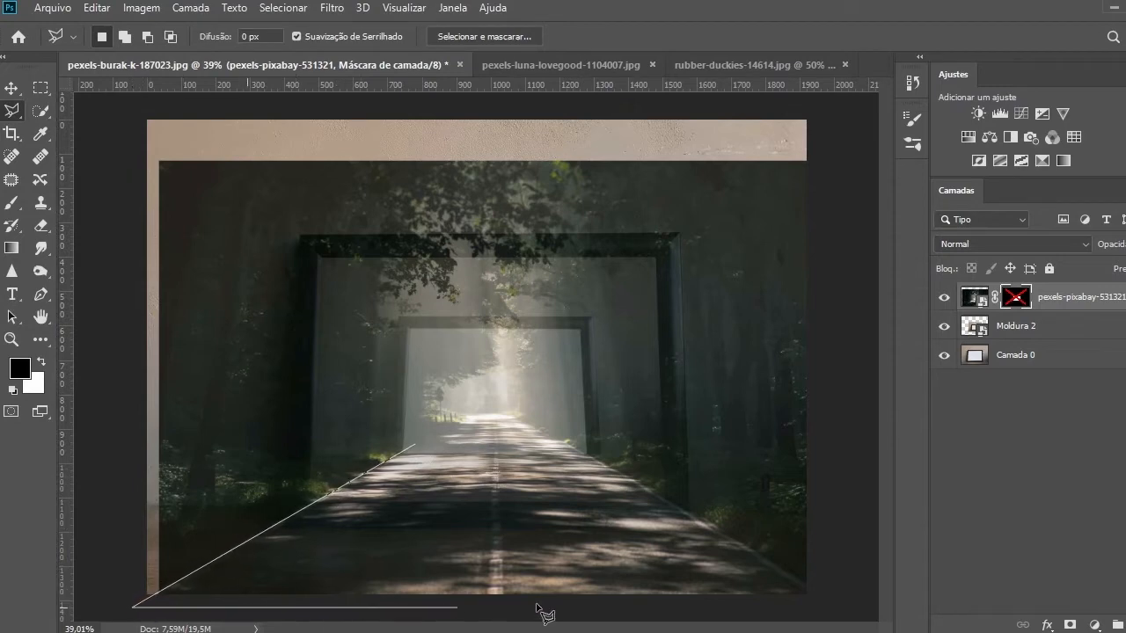
{"action": "left_click", "coordinate": [829, 605]}
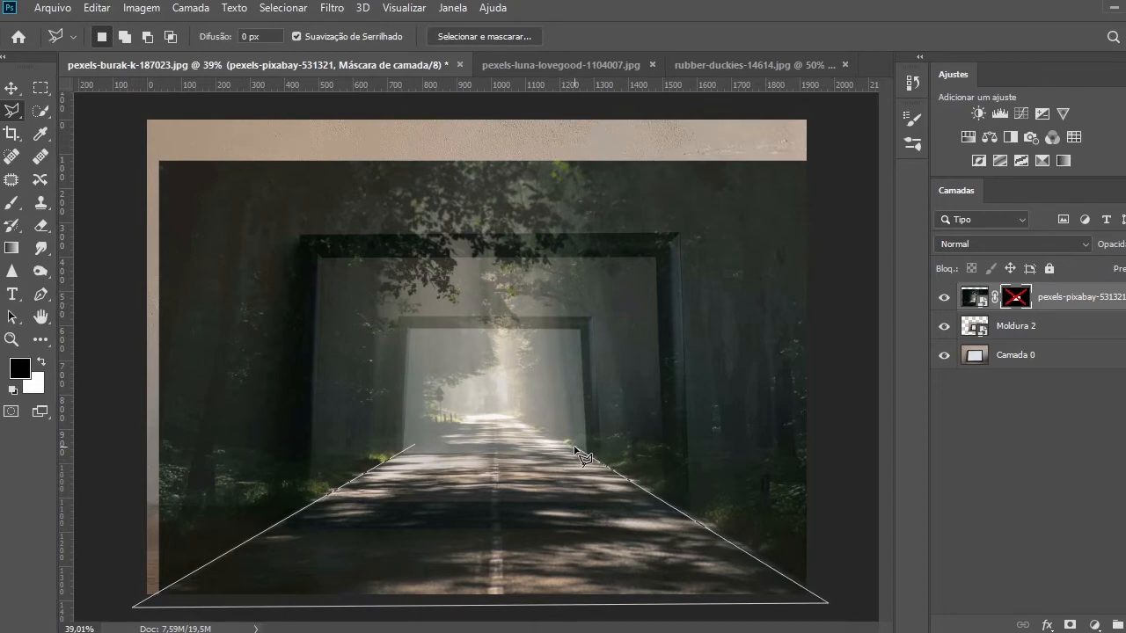
{"action": "left_click", "coordinate": [420, 449]}
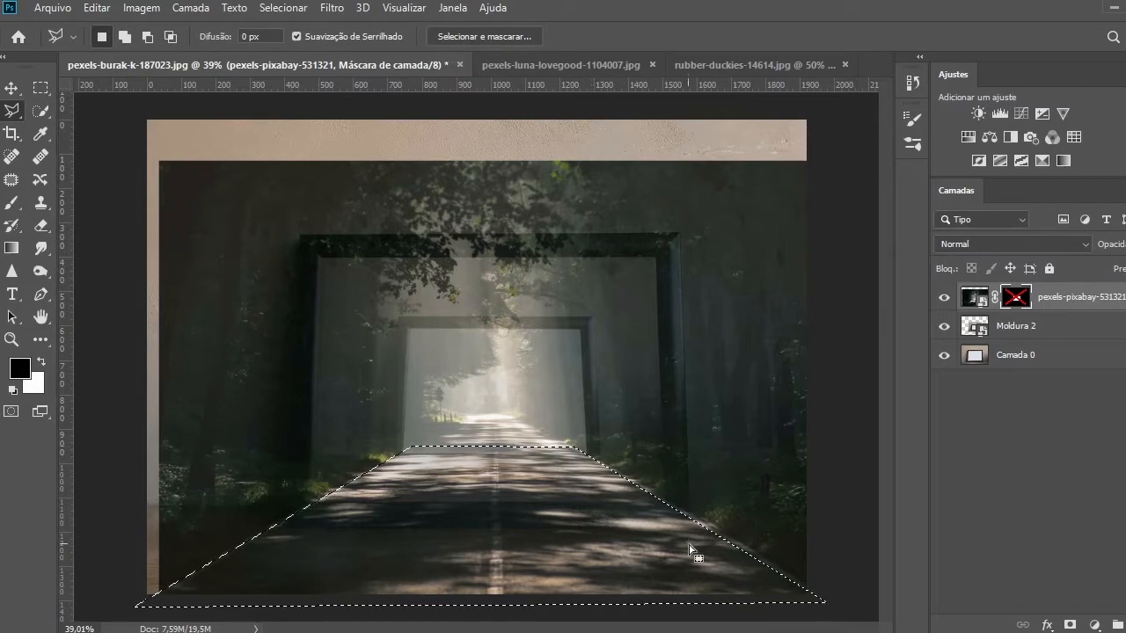
Step: Re-enable the road photo's mask, fill the road selection on it with white at 100% opacity, deselect, and make the photo opaque again
{"action": "left_click", "coordinate": [1016, 301], "text": "shift"}
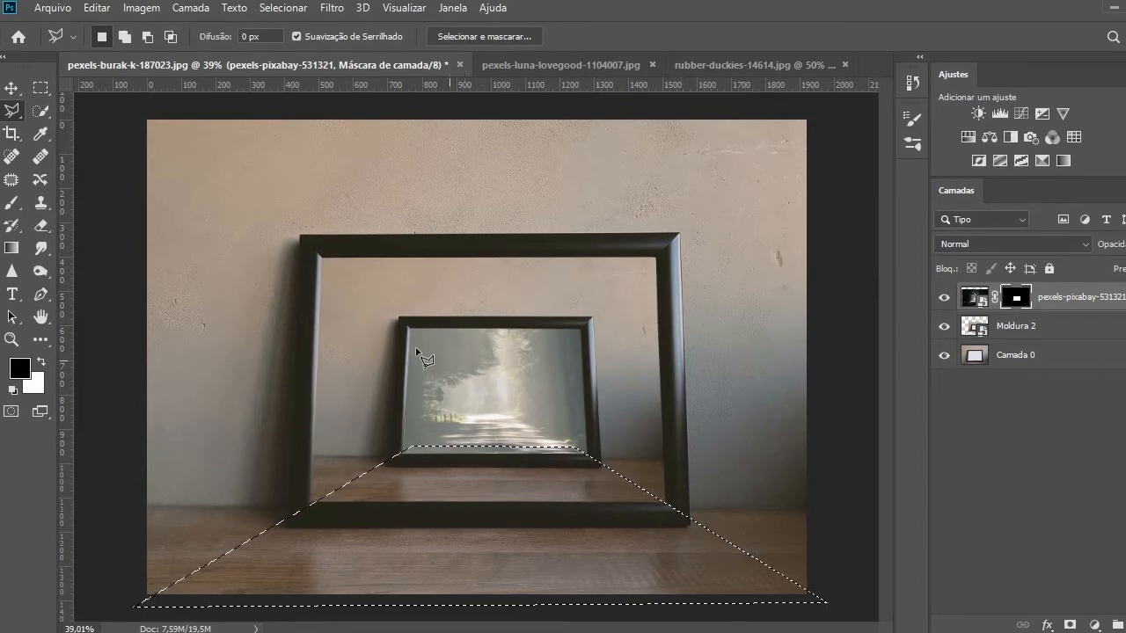
{"action": "left_click", "coordinate": [97, 9]}
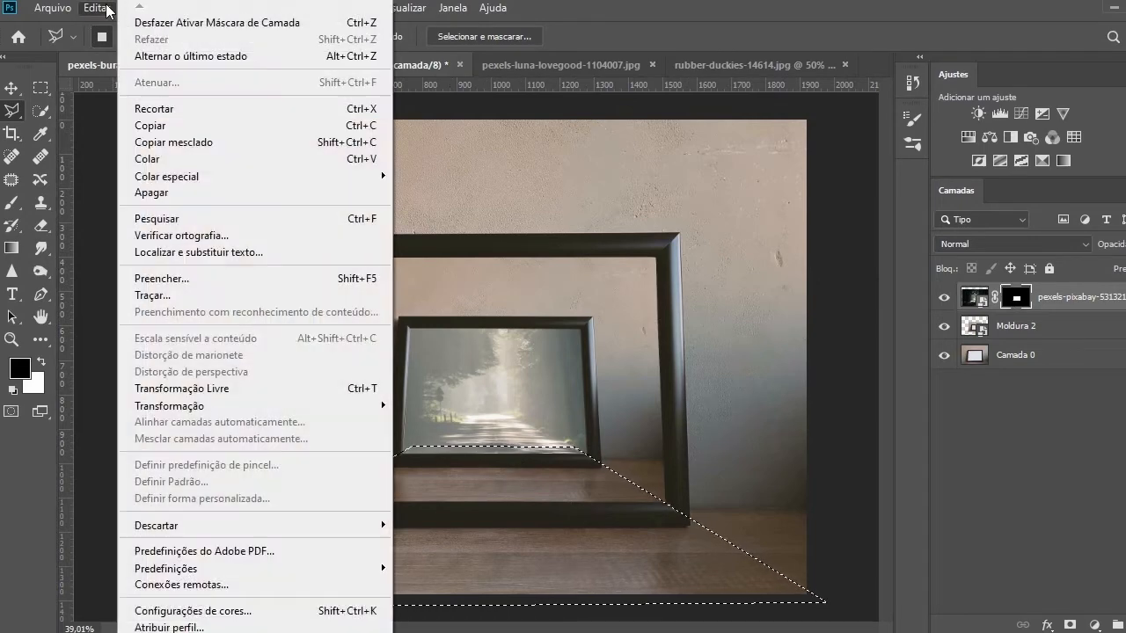
{"action": "left_click", "coordinate": [203, 278]}
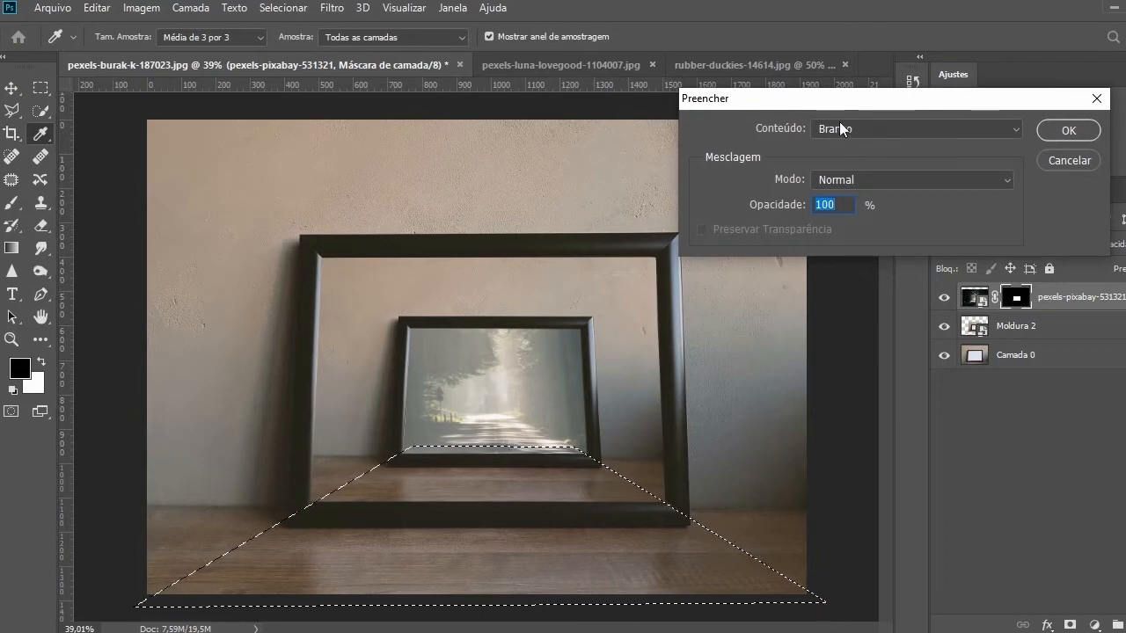
{"action": "left_click", "coordinate": [1071, 133]}
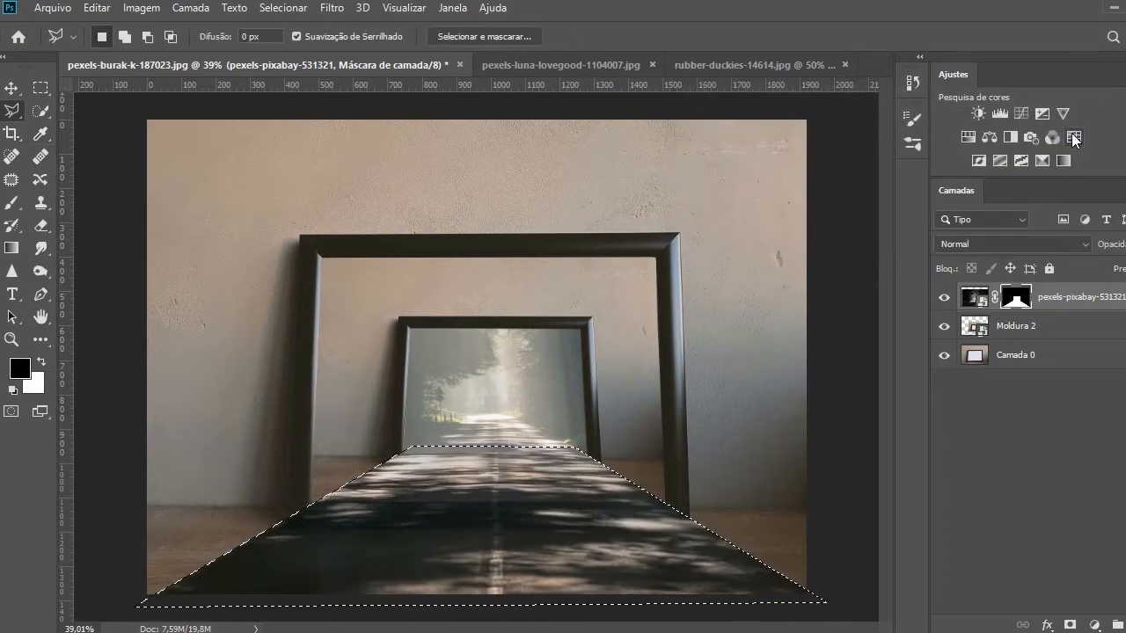
{"action": "key", "text": "ctrl+d"}
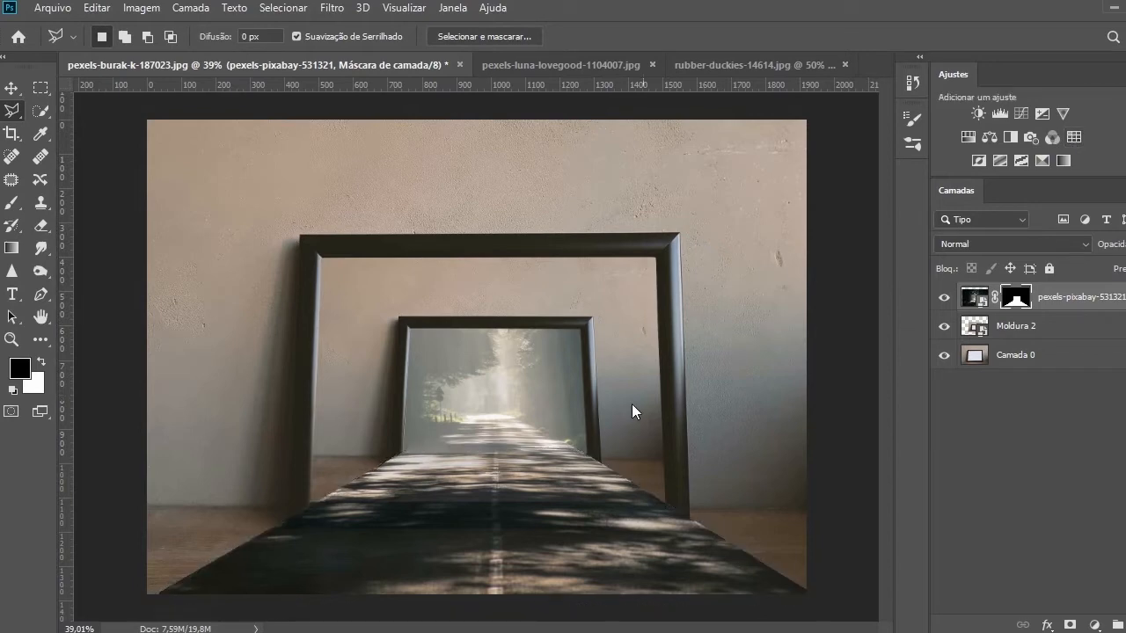
{"action": "scroll", "coordinate": [545, 494], "scroll_direction": "down", "scroll_amount": 1}
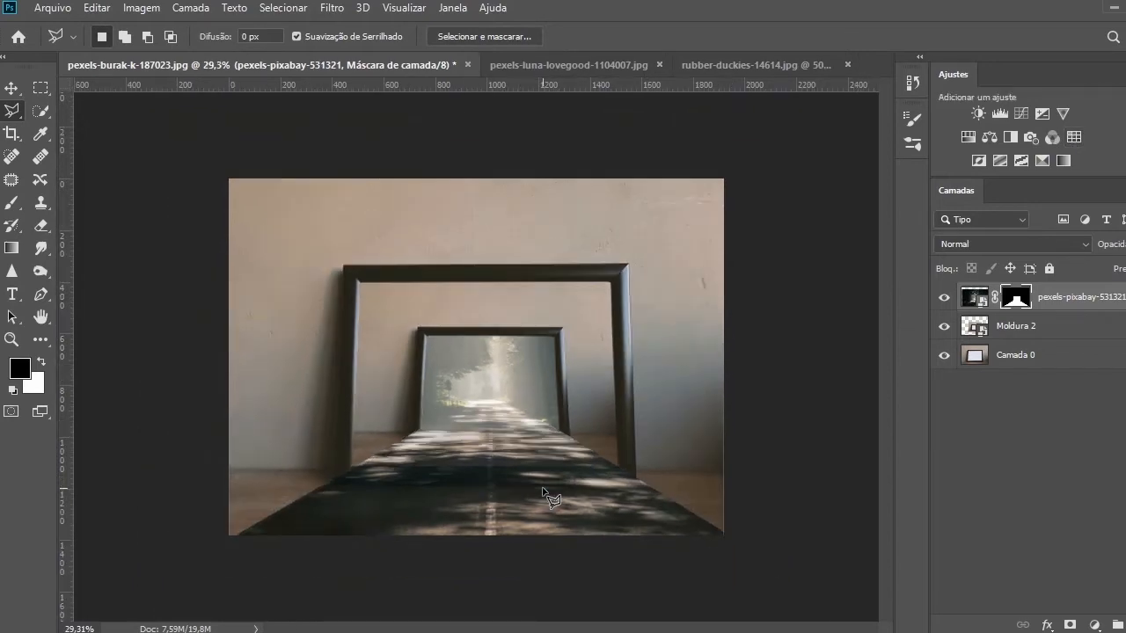
{"action": "scroll", "coordinate": [545, 494], "scroll_direction": "up", "scroll_amount": 1}
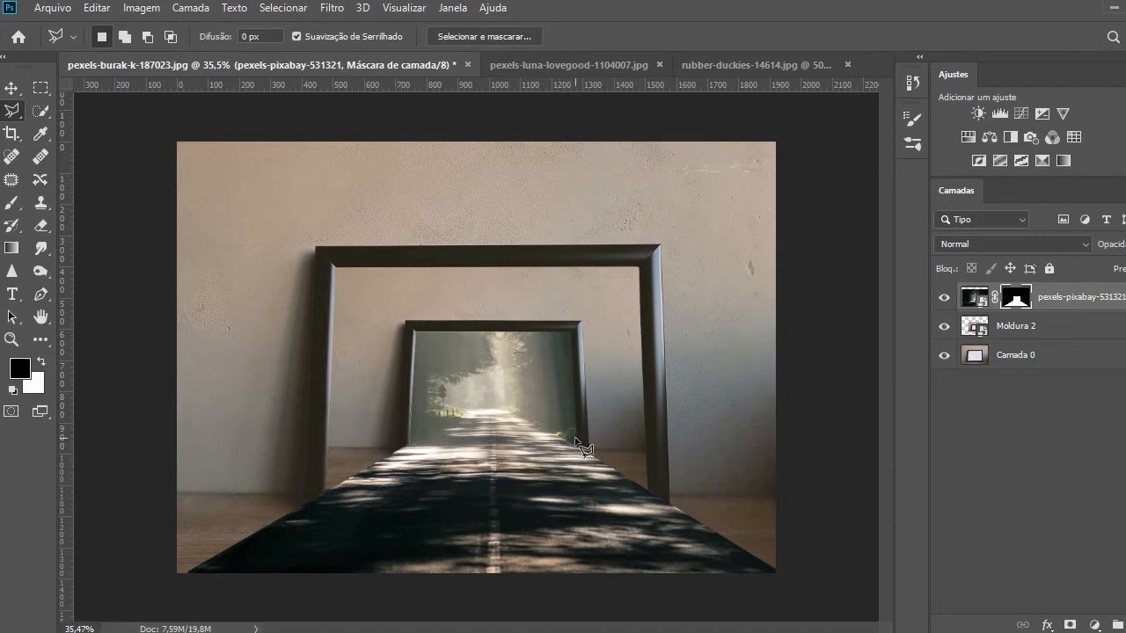
Step: Select the wall and floor area inside the outer frame with the Polygonal Lasso, leaving out the road and the inner frame's picture
{"action": "scroll", "coordinate": [563, 449], "scroll_direction": "up", "scroll_amount": 1}
{"action": "scroll", "coordinate": [425, 448], "scroll_direction": "down", "scroll_amount": 1}
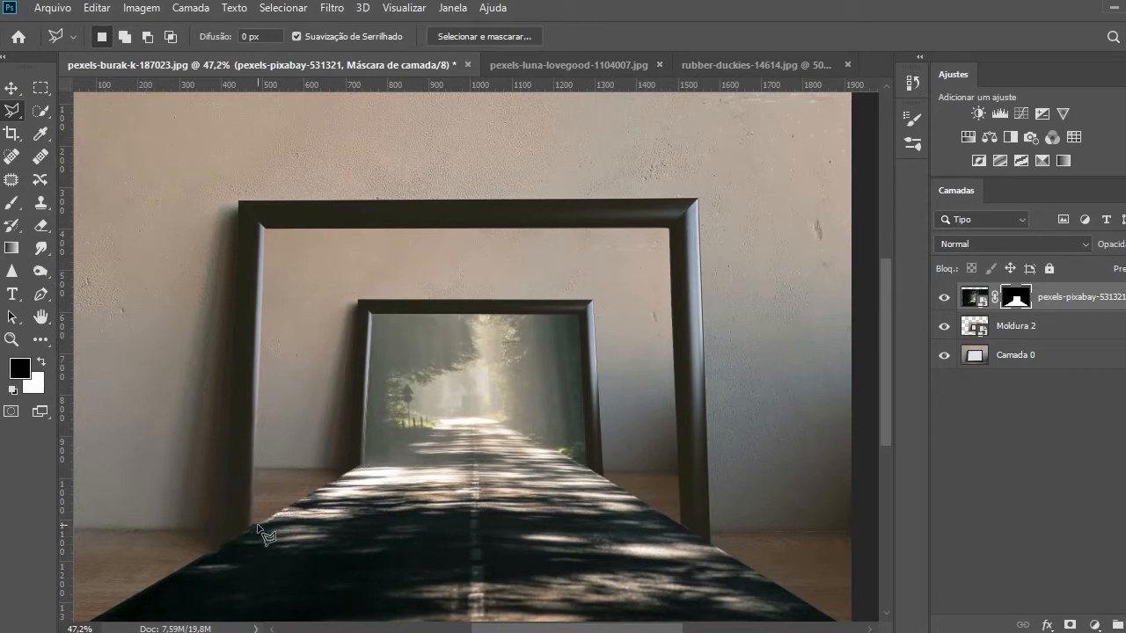
{"action": "left_click", "coordinate": [252, 528]}
{"action": "left_click", "coordinate": [363, 462]}
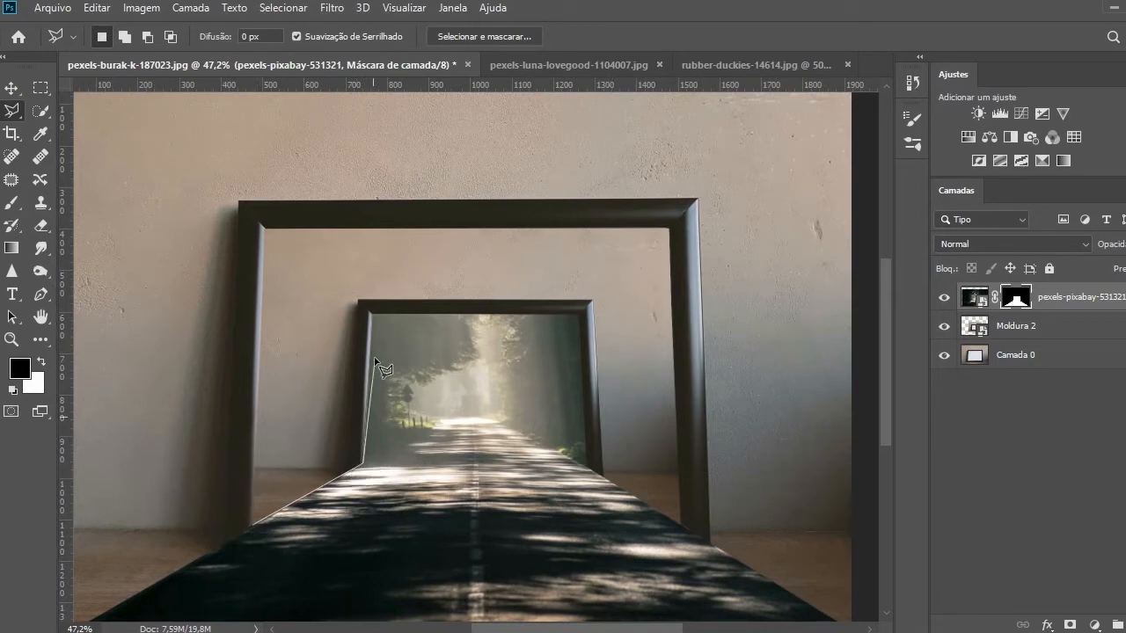
{"action": "left_click", "coordinate": [370, 314]}
{"action": "left_click", "coordinate": [579, 314]}
{"action": "left_click", "coordinate": [587, 463]}
{"action": "left_click", "coordinate": [679, 526]}
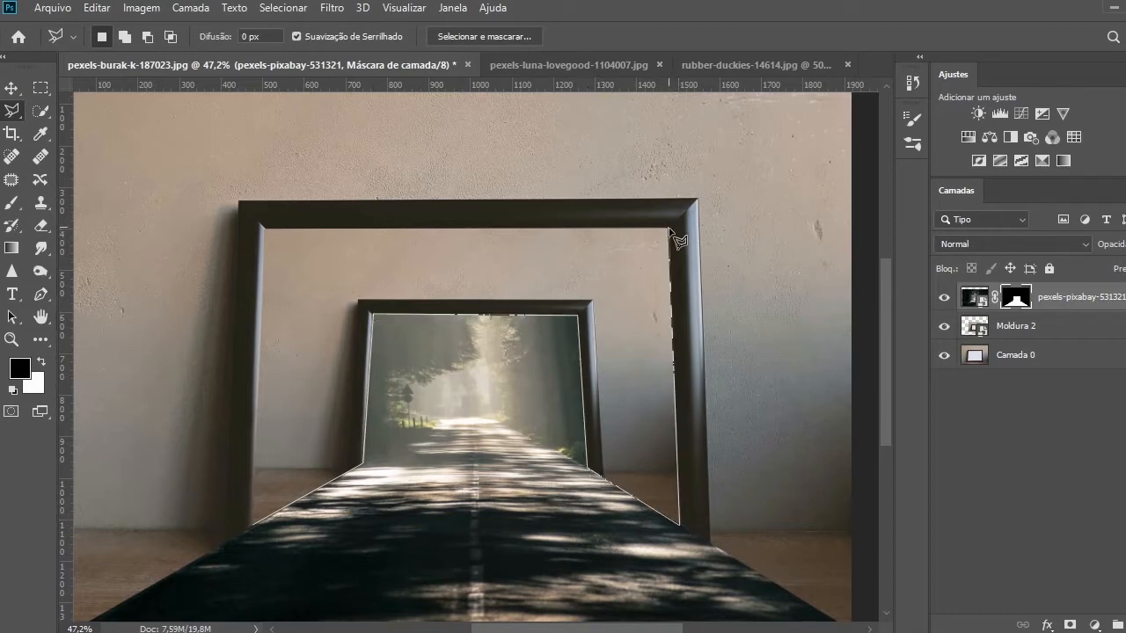
{"action": "left_click", "coordinate": [670, 228]}
{"action": "left_click", "coordinate": [262, 227]}
{"action": "left_click", "coordinate": [255, 521]}
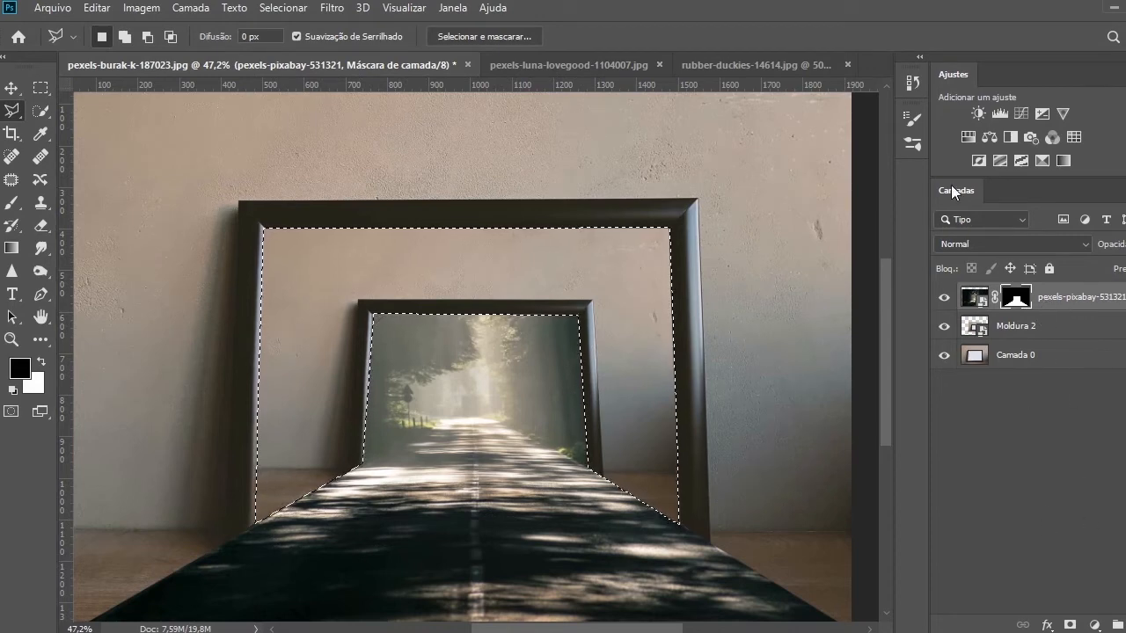
Step: Add a Levels adjustment layer masked to the selection and place it between the road photo and Moldura 2
{"action": "left_click", "coordinate": [1000, 114]}
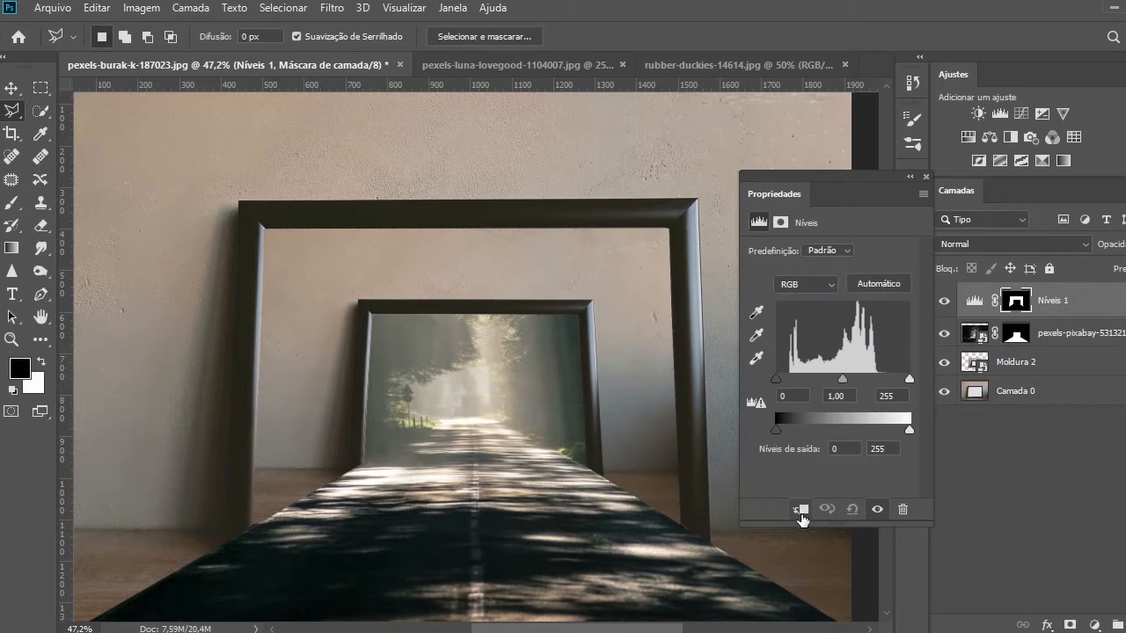
{"action": "left_click", "coordinate": [800, 509]}
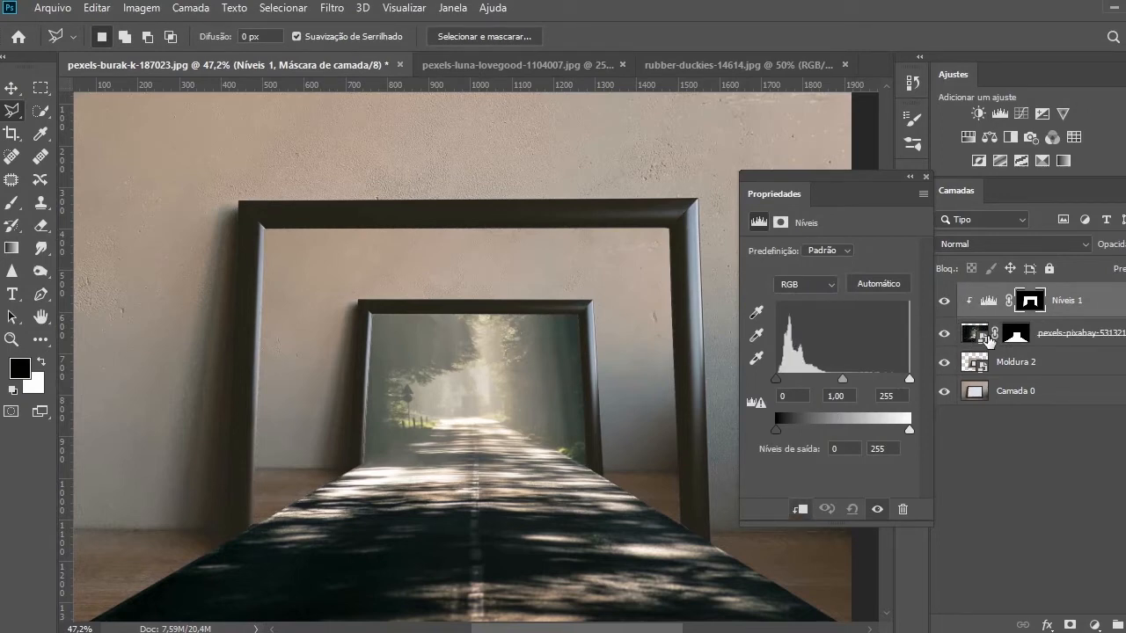
{"action": "left_click_drag", "start_coordinate": [1107, 300], "coordinate": [1104, 335]}
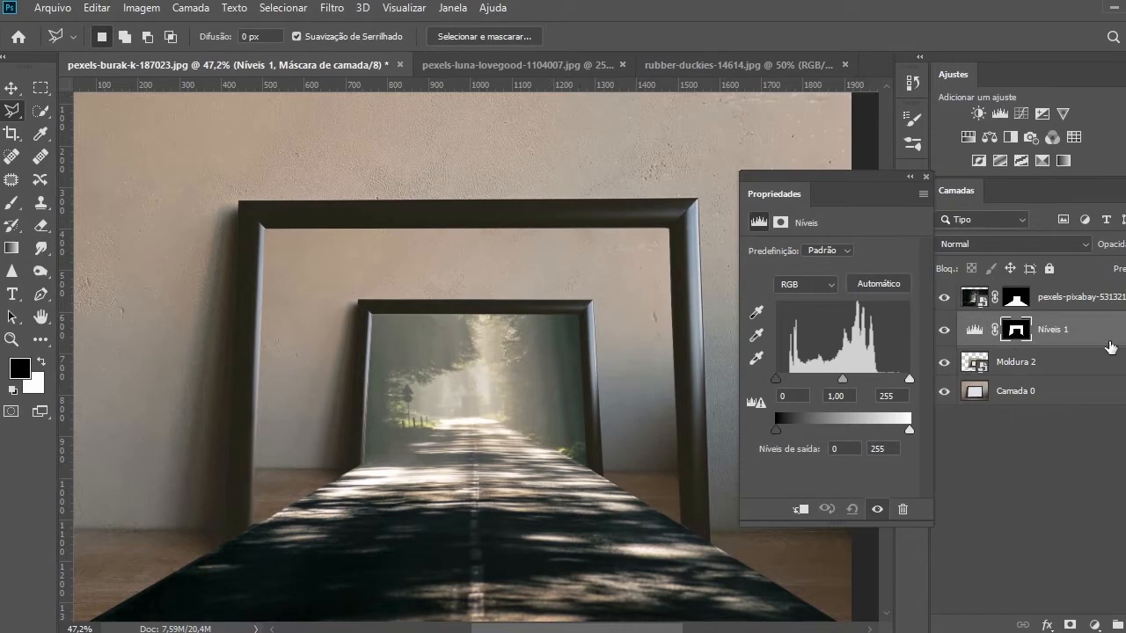
Step: Clip the Levels adjustment to Moldura 2 and darken it with black input 25, midtones 0.74 and white output 79
{"action": "left_click", "coordinate": [973, 345], "text": "alt"}
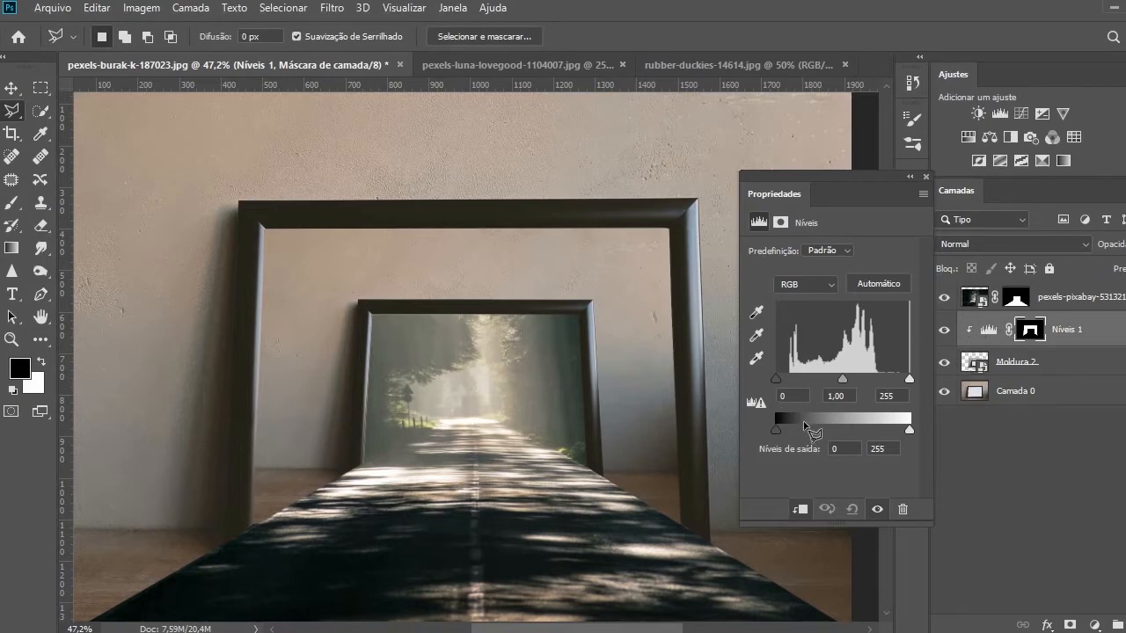
{"action": "left_click_drag", "start_coordinate": [909, 428], "coordinate": [817, 428]}
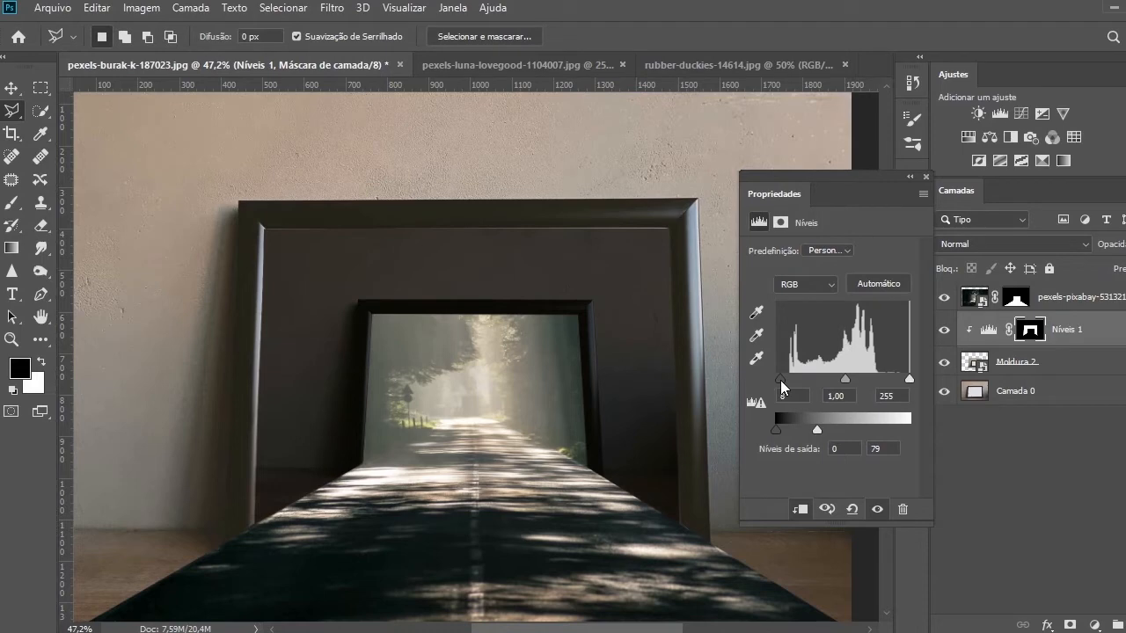
{"action": "left_click_drag", "start_coordinate": [781, 381], "coordinate": [860, 377]}
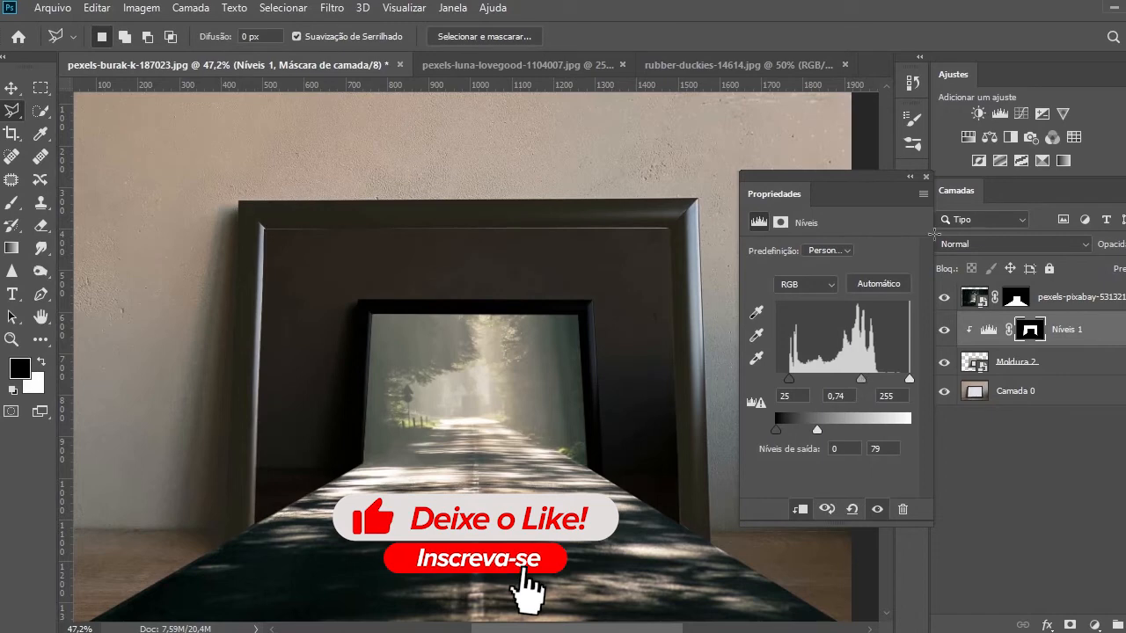
{"action": "left_click", "coordinate": [925, 177]}
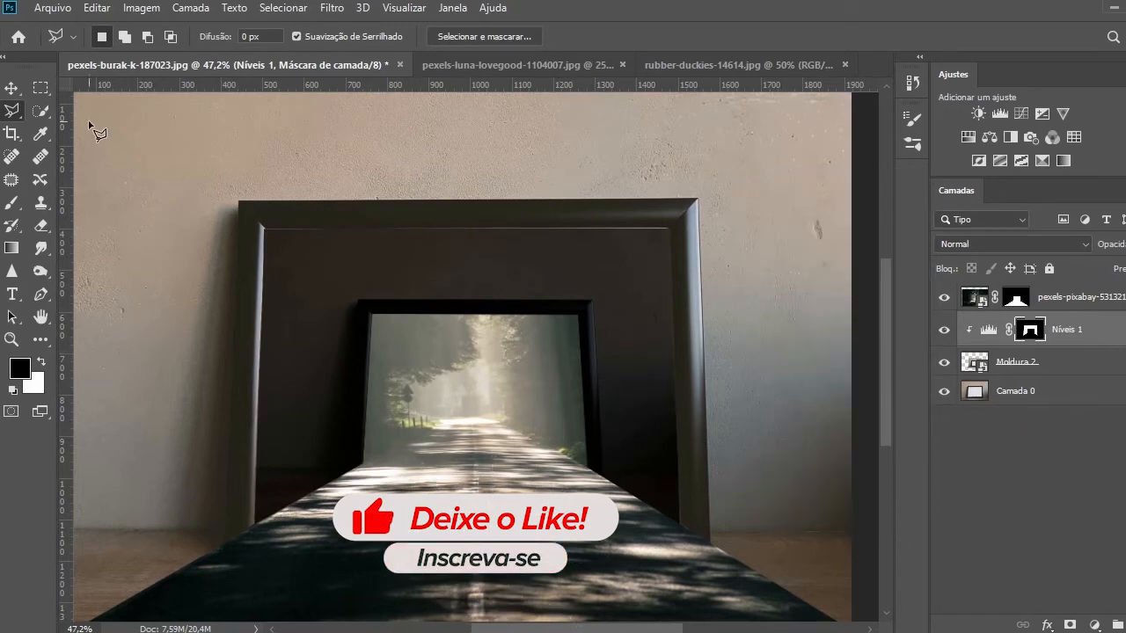
Step: Choose the 500 px light-ray brush for painting with white
{"action": "left_click", "coordinate": [13, 202]}
{"action": "left_click", "coordinate": [120, 38]}
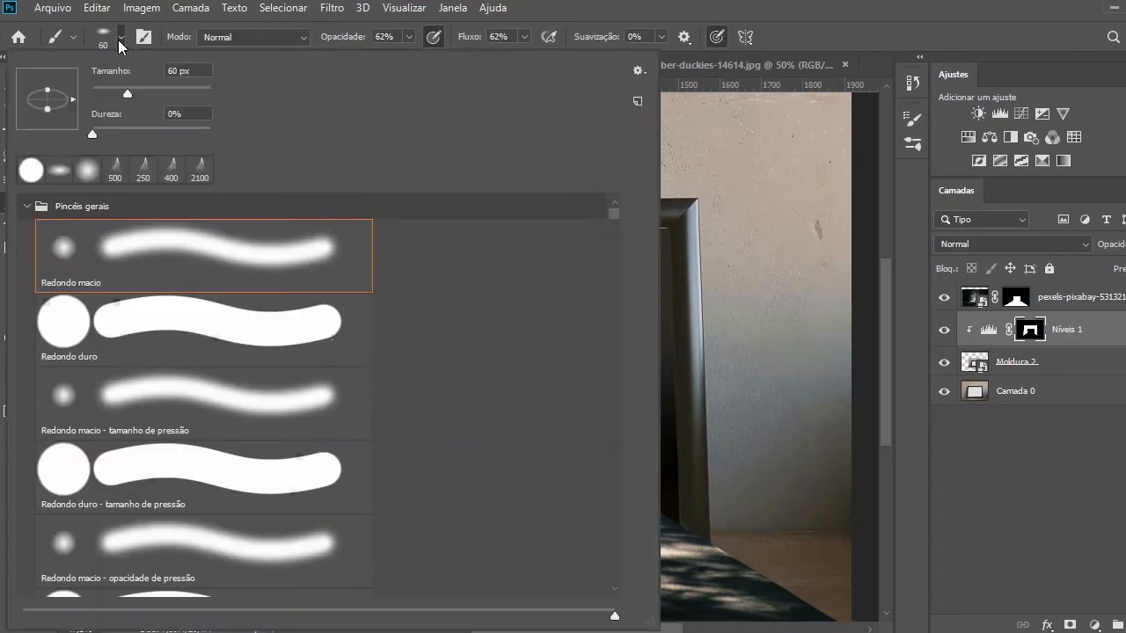
{"action": "left_click", "coordinate": [124, 176]}
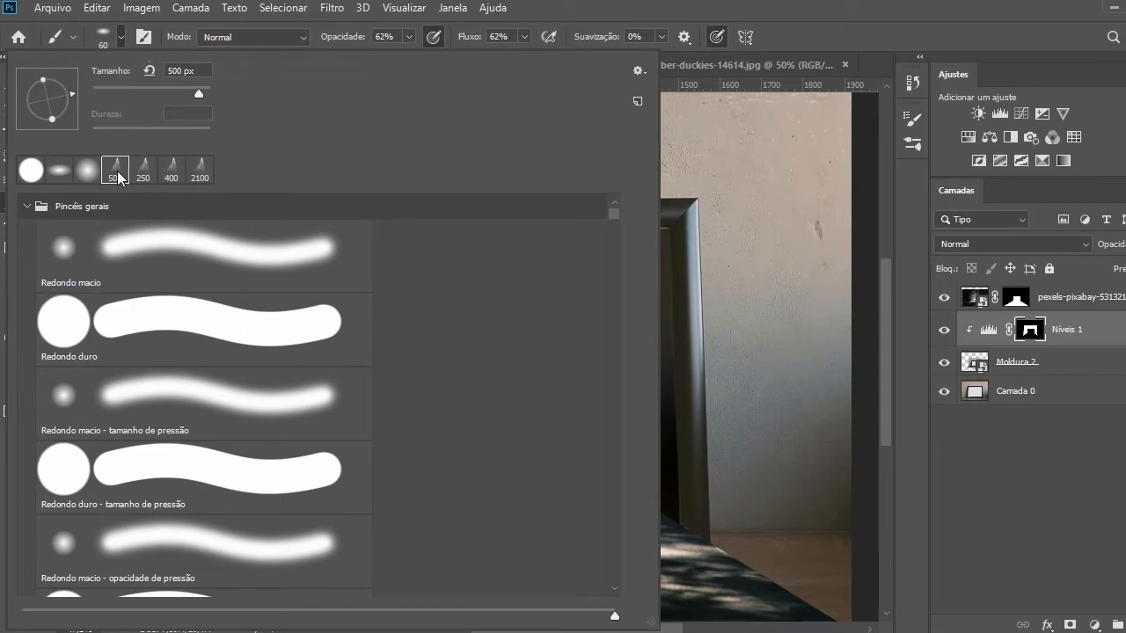
{"action": "left_click", "coordinate": [126, 40]}
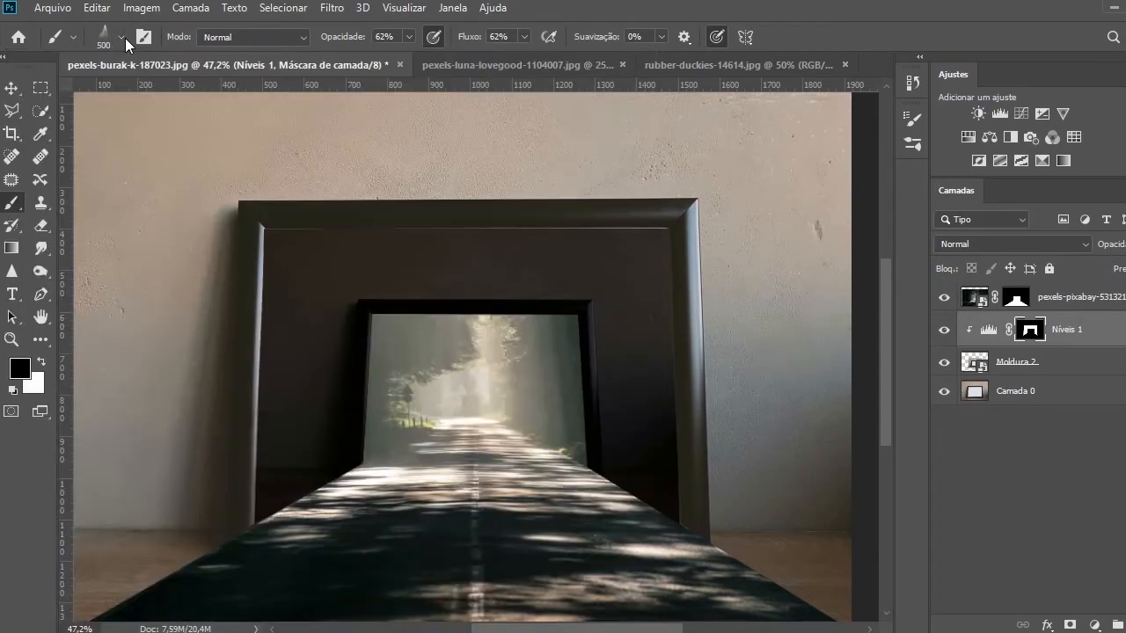
{"action": "left_click", "coordinate": [42, 364]}
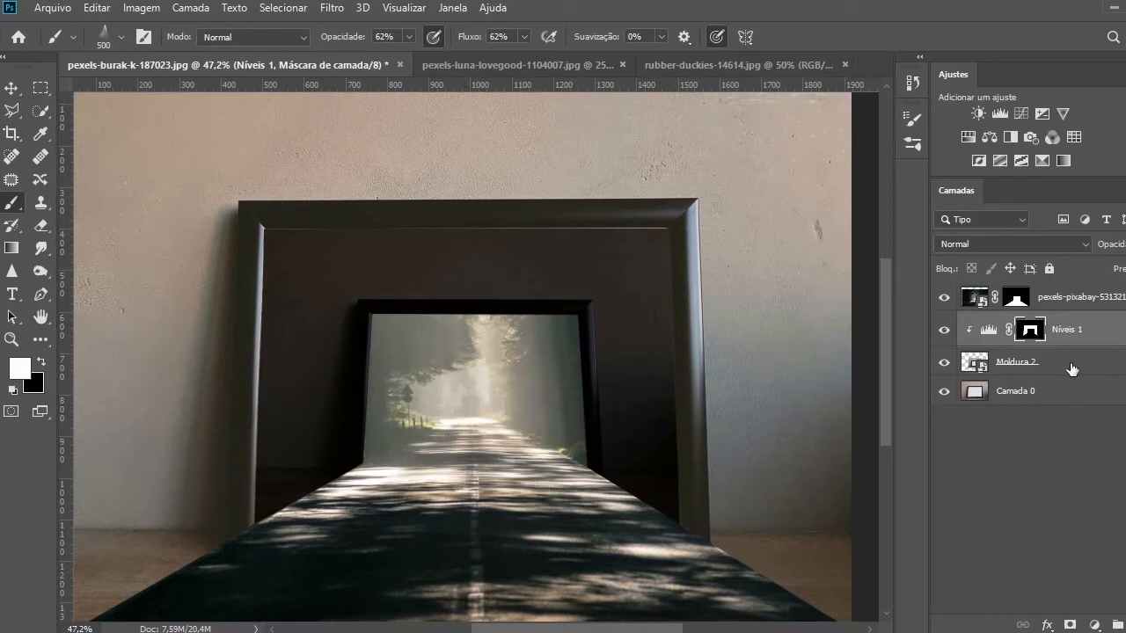
Step: Add an empty layer above the road photo and make white the foreground color
{"action": "left_click", "coordinate": [1105, 306]}
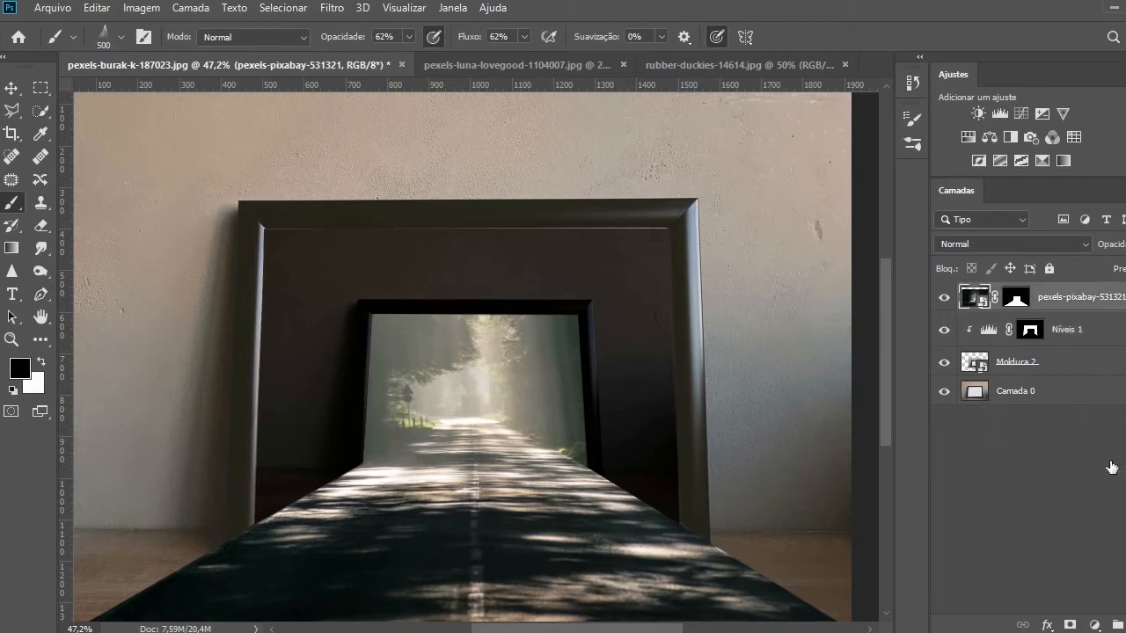
{"action": "key", "text": "ctrl+shift+alt+n"}
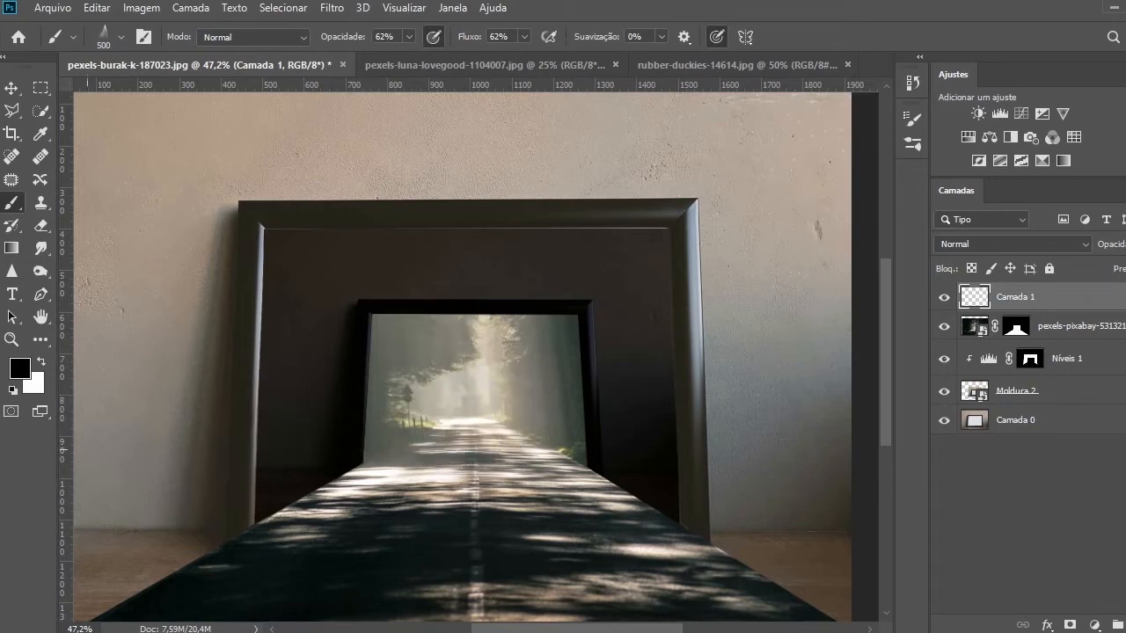
{"action": "left_click", "coordinate": [41, 361]}
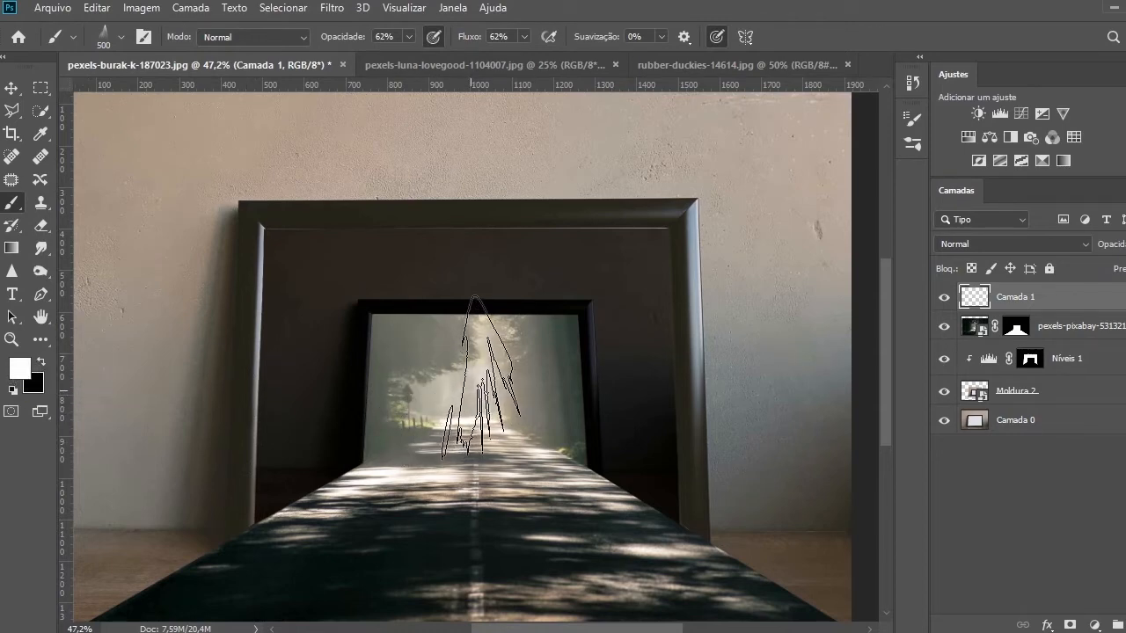
Step: Stamp white light rays over the inner frame's forest picture with the brush at 400 px, 100% opacity and 100% flow
{"action": "left_click", "coordinate": [479, 377]}
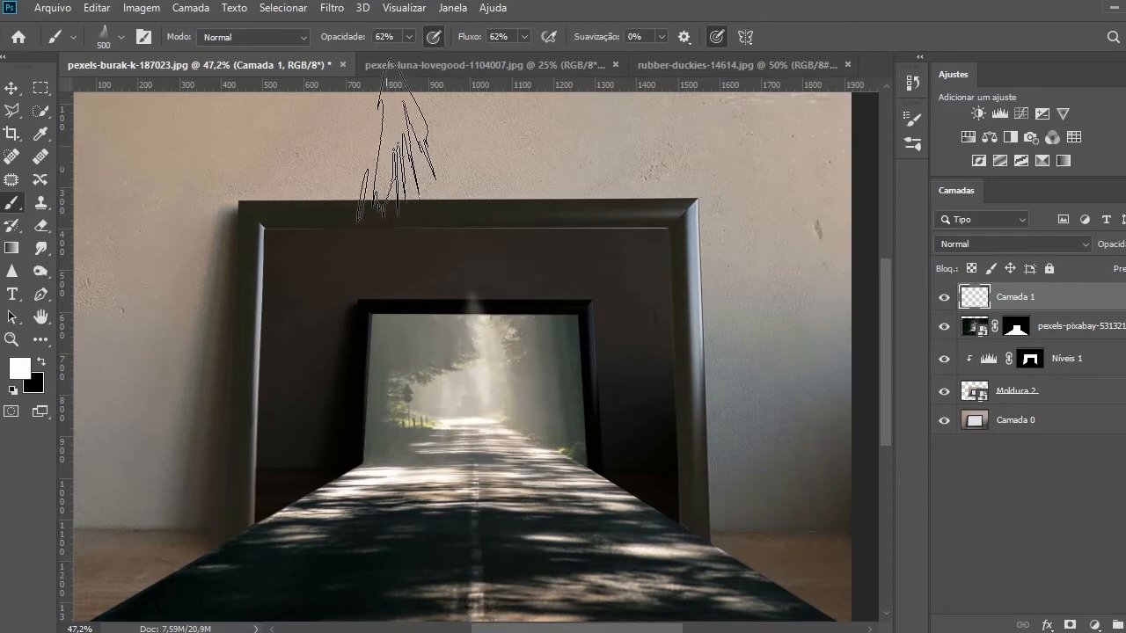
{"action": "key", "text": "ctrl+z"}
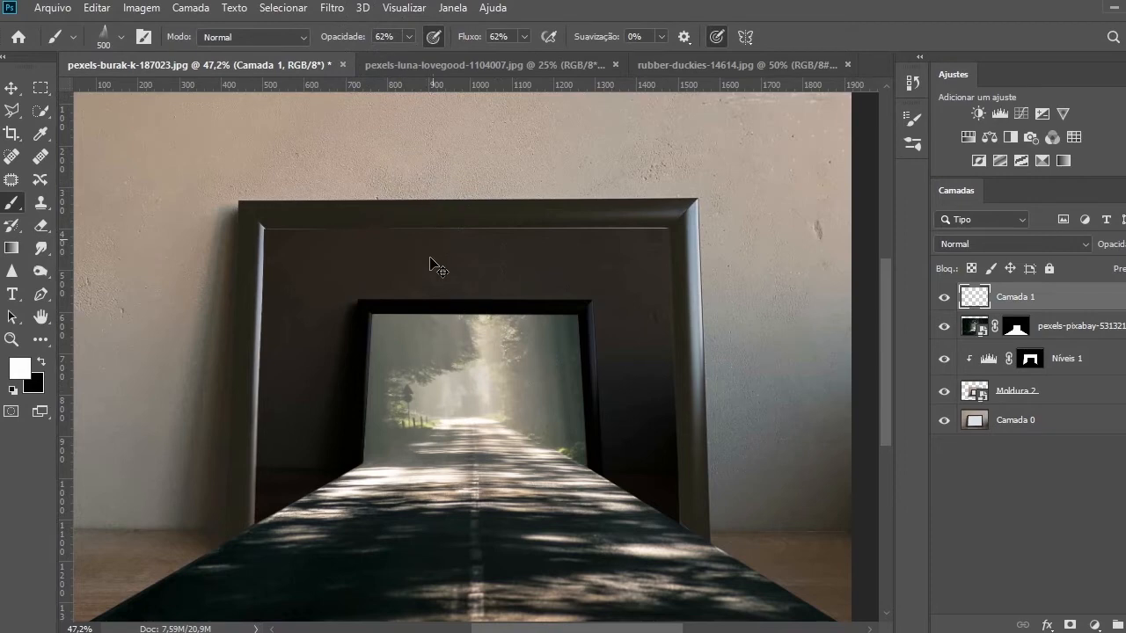
{"action": "left_click_drag", "start_coordinate": [337, 38], "coordinate": [581, 46]}
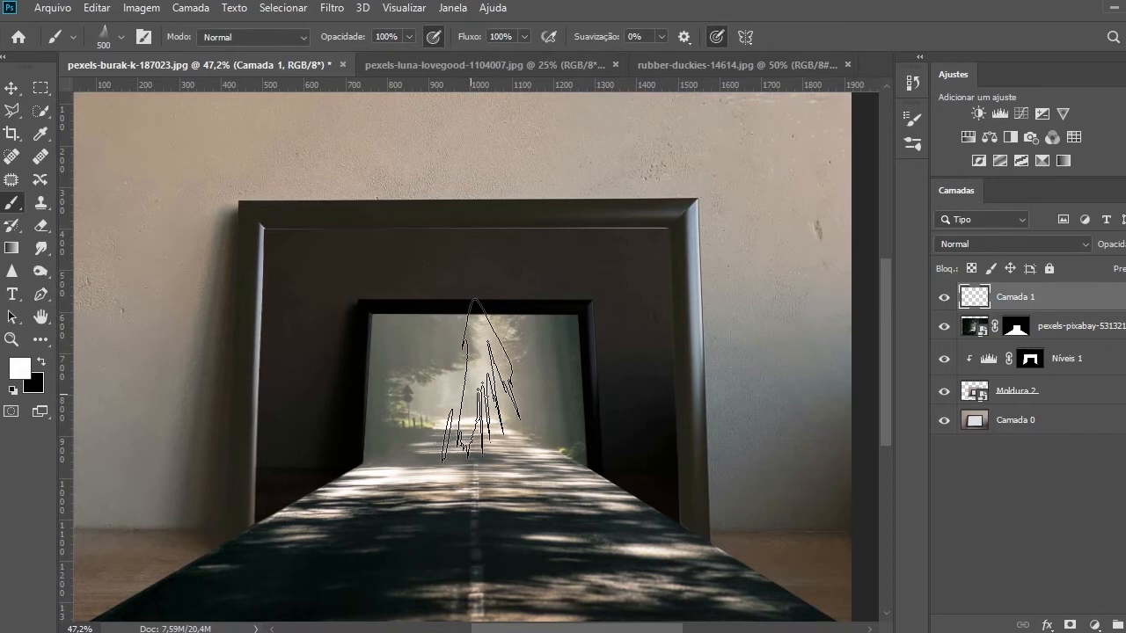
{"action": "left_click", "coordinate": [472, 380]}
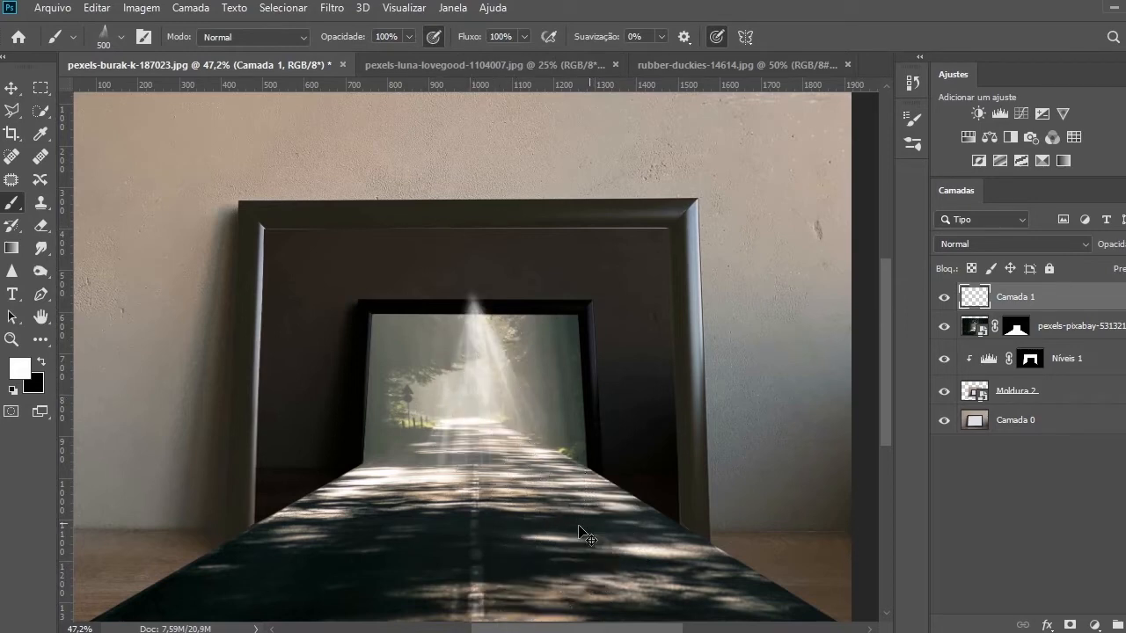
{"action": "key", "text": "ctrl+z"}
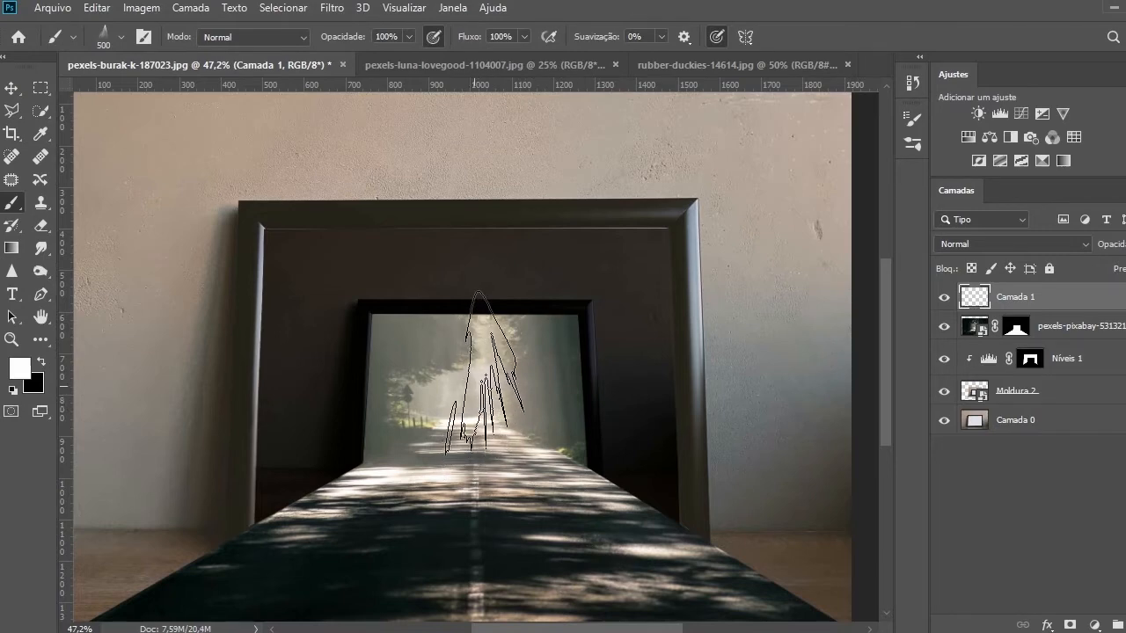
{"action": "key", "text": "bracketleft"}
{"action": "left_click", "coordinate": [475, 365]}
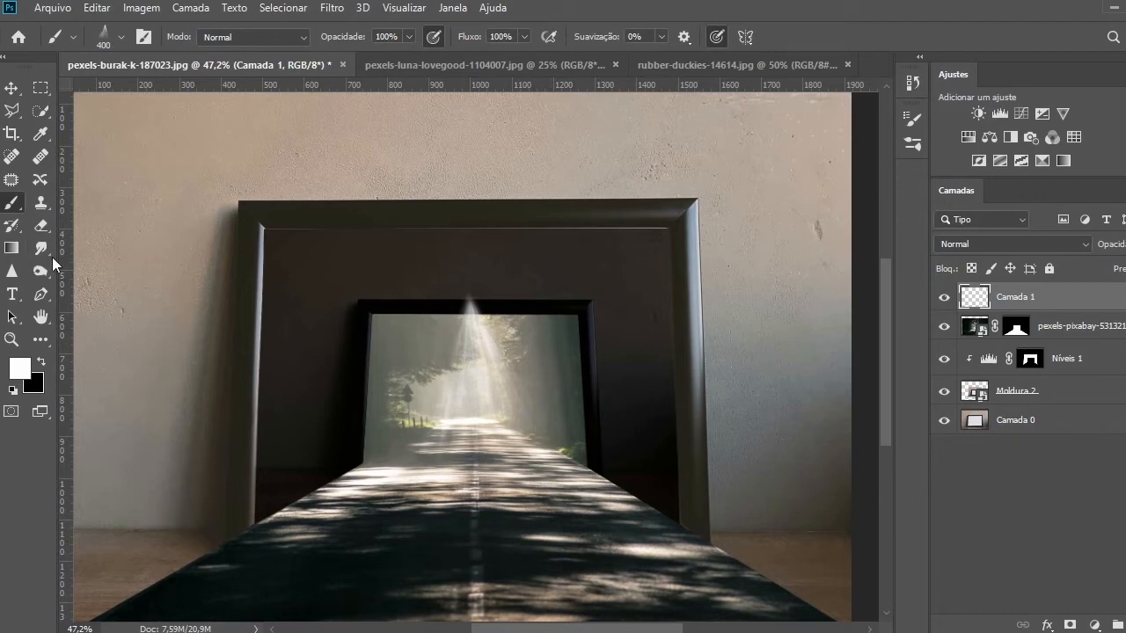
Step: Erase the tip of the light rays that spills over the inner frame's upper edge, using the 45 px Eraser
{"action": "left_click", "coordinate": [39, 225]}
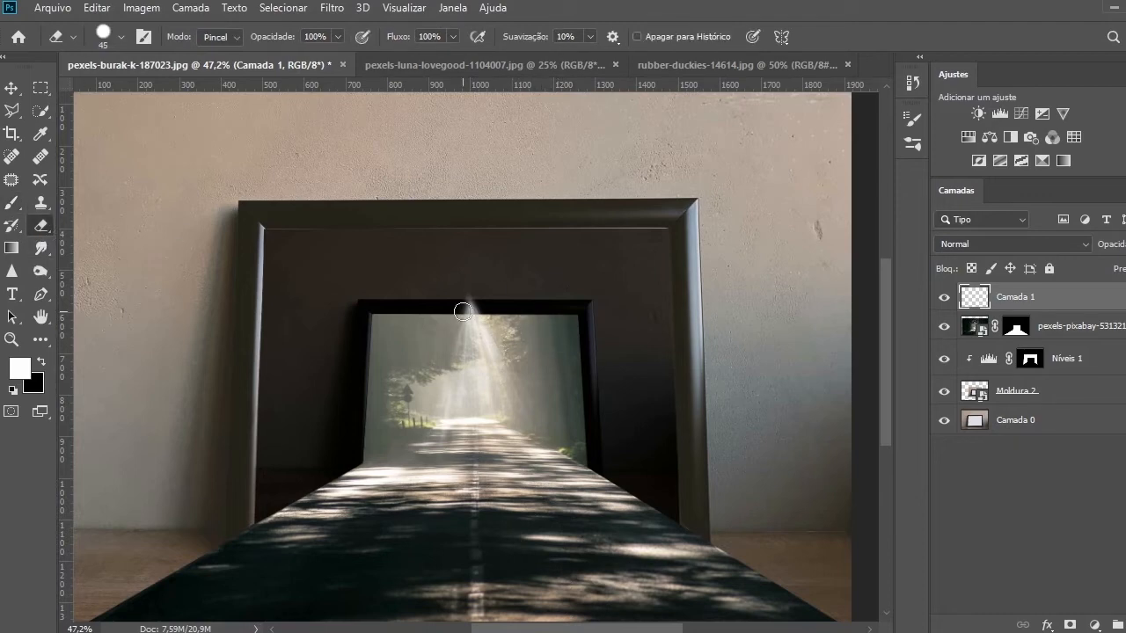
{"action": "scroll", "coordinate": [463, 312], "scroll_direction": "up", "scroll_amount": 5}
{"action": "mouse_move", "coordinate": [466, 294]}
{"action": "left_mouse_down"}
{"action": "mouse_move", "coordinate": [512, 291]}
{"action": "mouse_move", "coordinate": [462, 302]}
{"action": "mouse_move", "coordinate": [492, 299]}
{"action": "mouse_move", "coordinate": [538, 341]}
{"action": "left_mouse_up"}
{"action": "scroll", "coordinate": [482, 343], "scroll_direction": "down", "scroll_amount": 4}
{"action": "scroll", "coordinate": [460, 447], "scroll_direction": "down", "scroll_amount": 2}
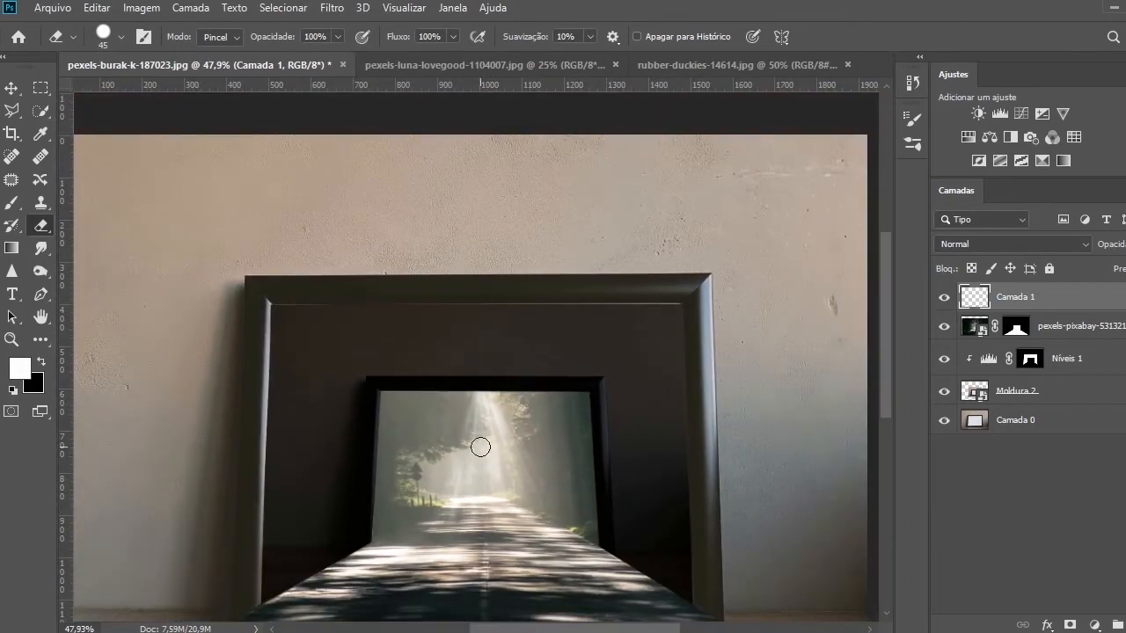
{"action": "scroll", "coordinate": [469, 459], "scroll_direction": "up", "scroll_amount": 4}
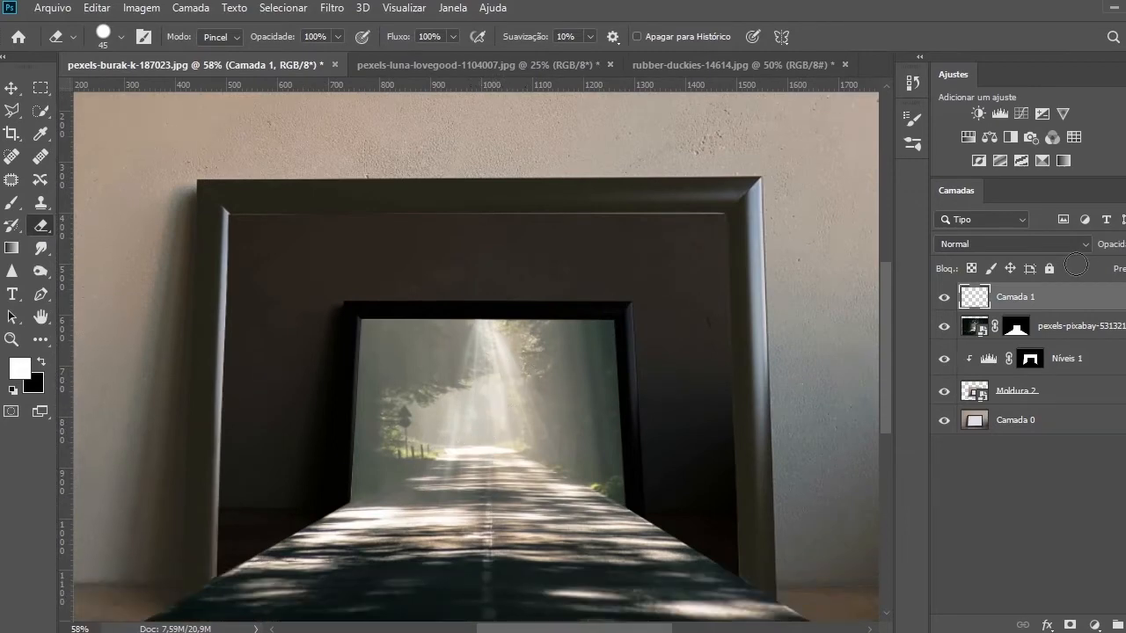
Step: Set the light-ray layer's blend mode to Sobrepor and switch to the Move tool
{"action": "left_click", "coordinate": [1080, 249]}
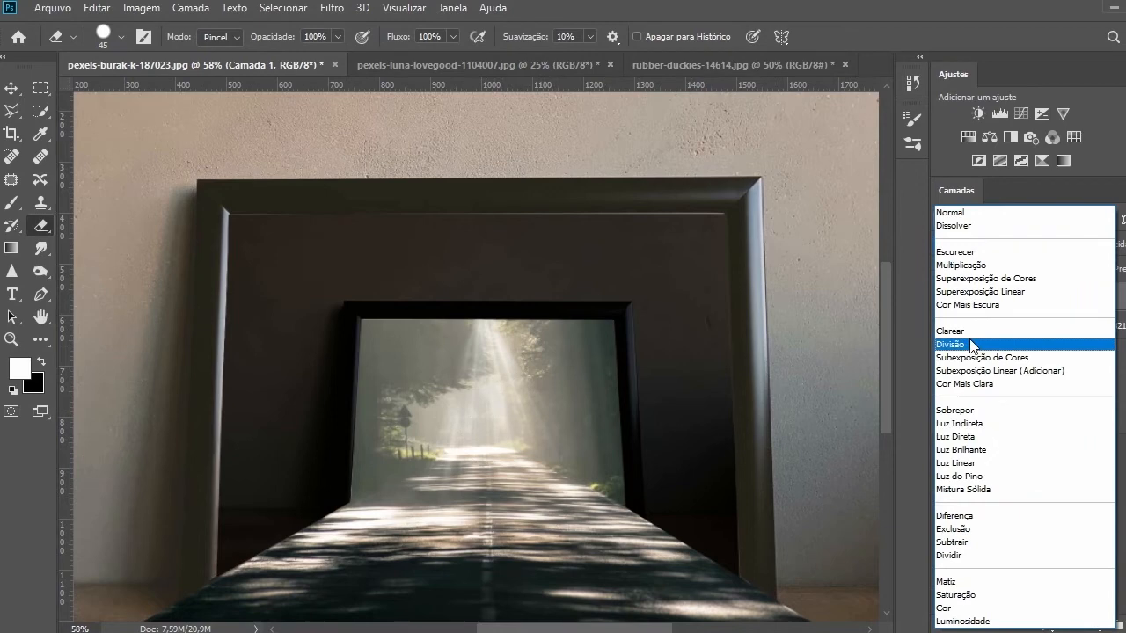
{"action": "left_click", "coordinate": [954, 411]}
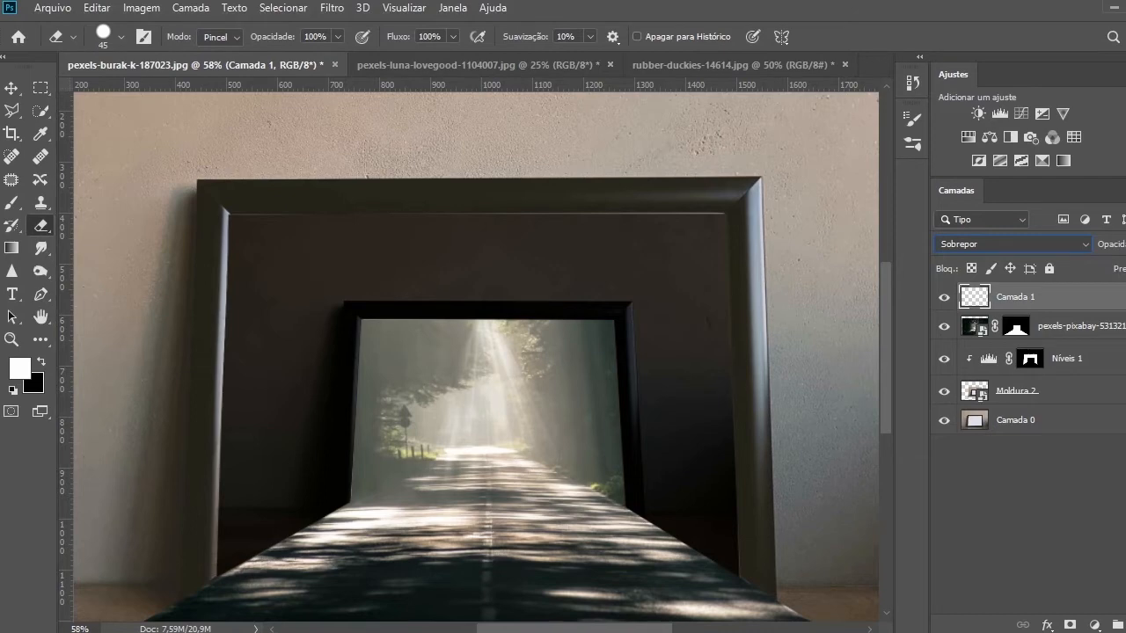
{"action": "left_click", "coordinate": [11, 88]}
{"action": "scroll", "coordinate": [531, 442], "scroll_direction": "down", "scroll_amount": 2}
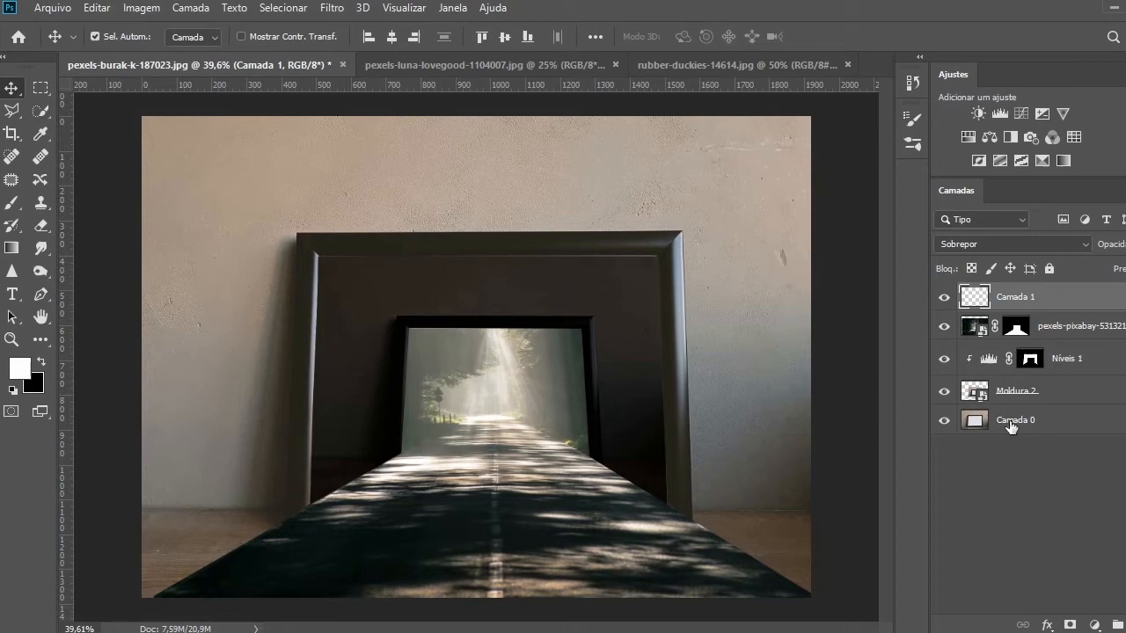
Step: Add a Curves adjustment above Camada 0 and brighten the wall by raising the curve at input 168 with on-image sampling
{"action": "left_click", "coordinate": [1045, 424]}
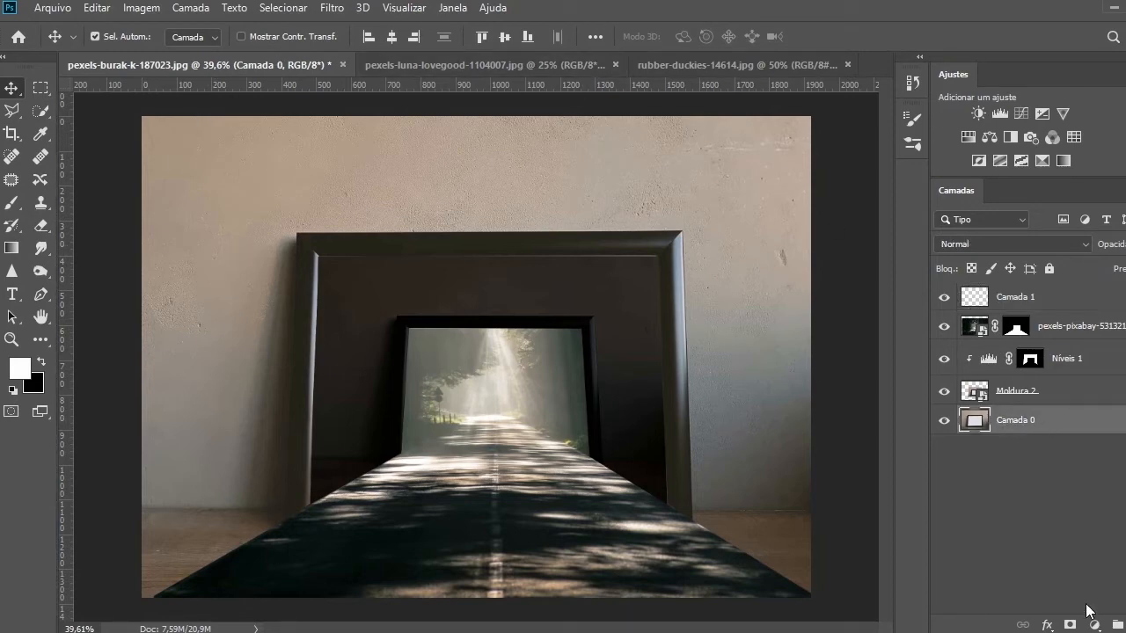
{"action": "left_click", "coordinate": [1020, 114]}
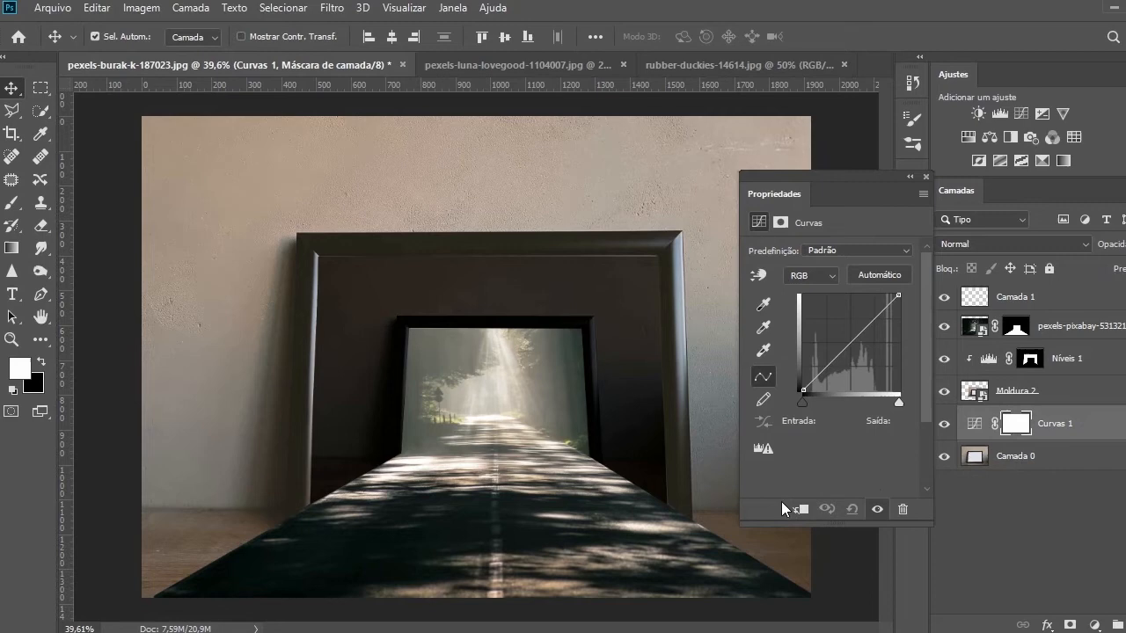
{"action": "left_click", "coordinate": [759, 276]}
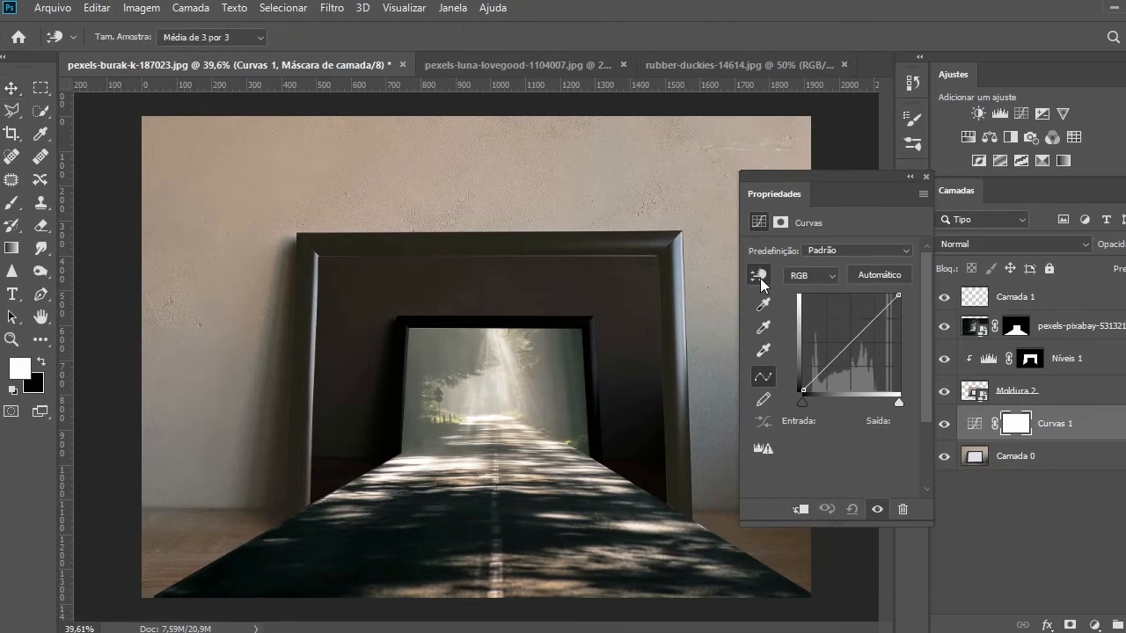
{"action": "left_click_drag", "start_coordinate": [706, 254], "coordinate": [703, 196]}
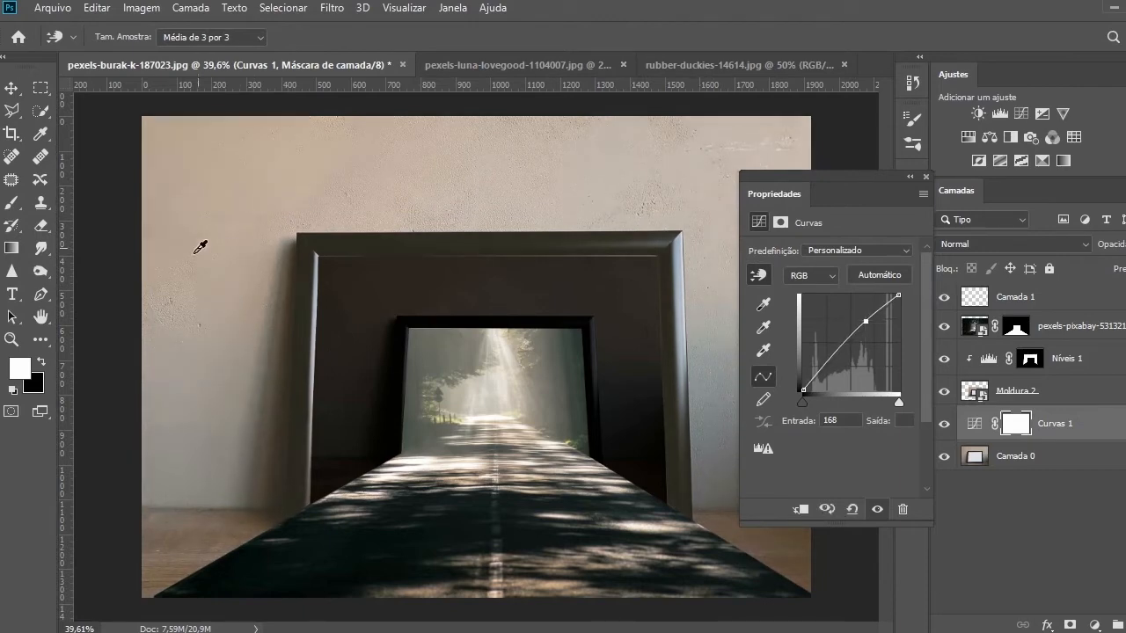
{"action": "left_click_drag", "start_coordinate": [196, 254], "coordinate": [206, 247]}
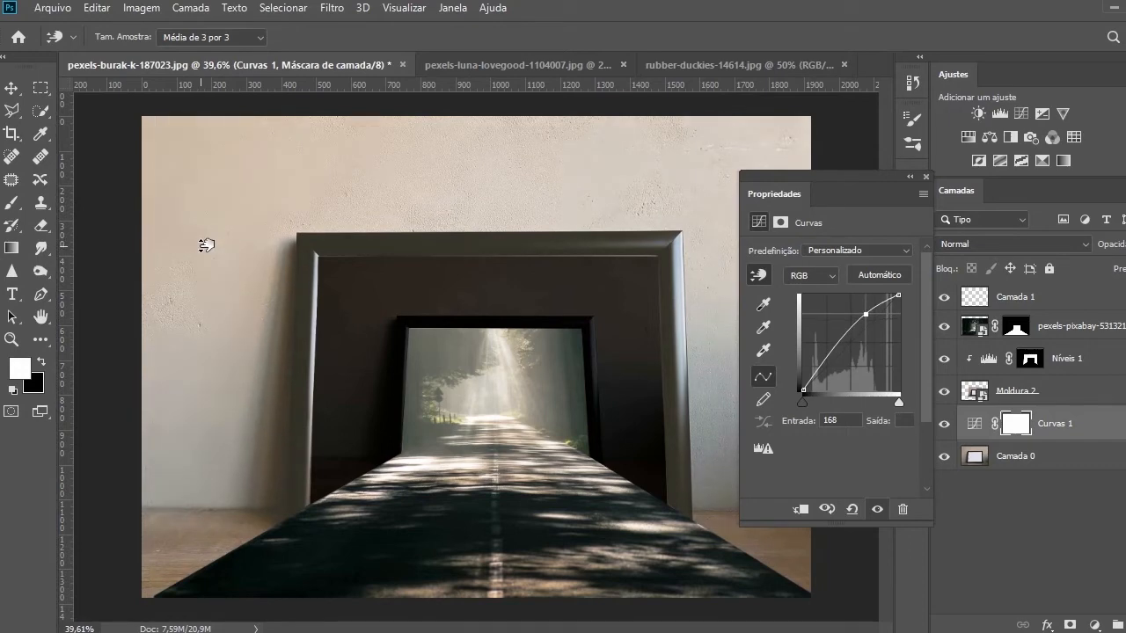
{"action": "left_click", "coordinate": [926, 177]}
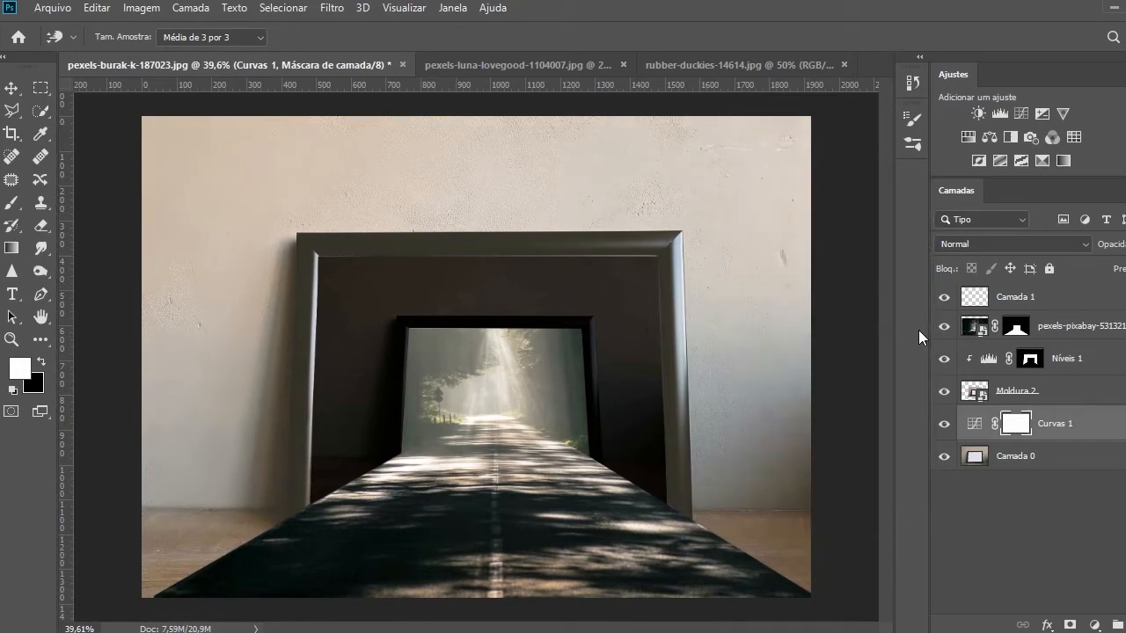
Step: In pexels-luna-lovegood-1104007.jpg, select the running boy with Quick Selection, including his hair and sleeves but not the shadow under his shoe
{"action": "left_click", "coordinate": [497, 61]}
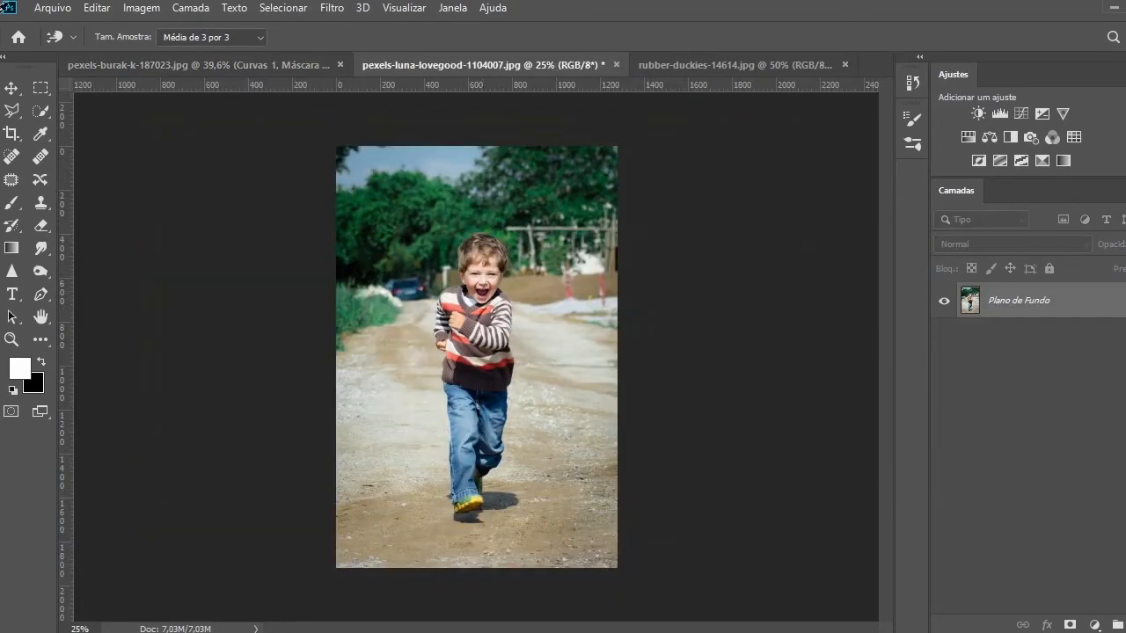
{"action": "left_click", "coordinate": [41, 111]}
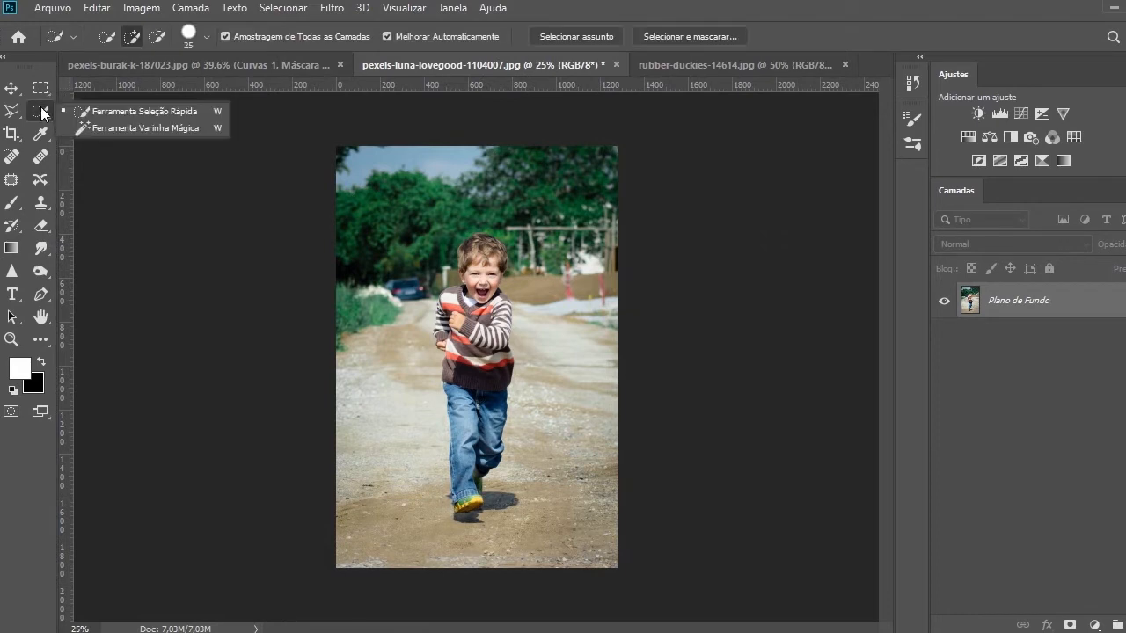
{"action": "left_click", "coordinate": [143, 116]}
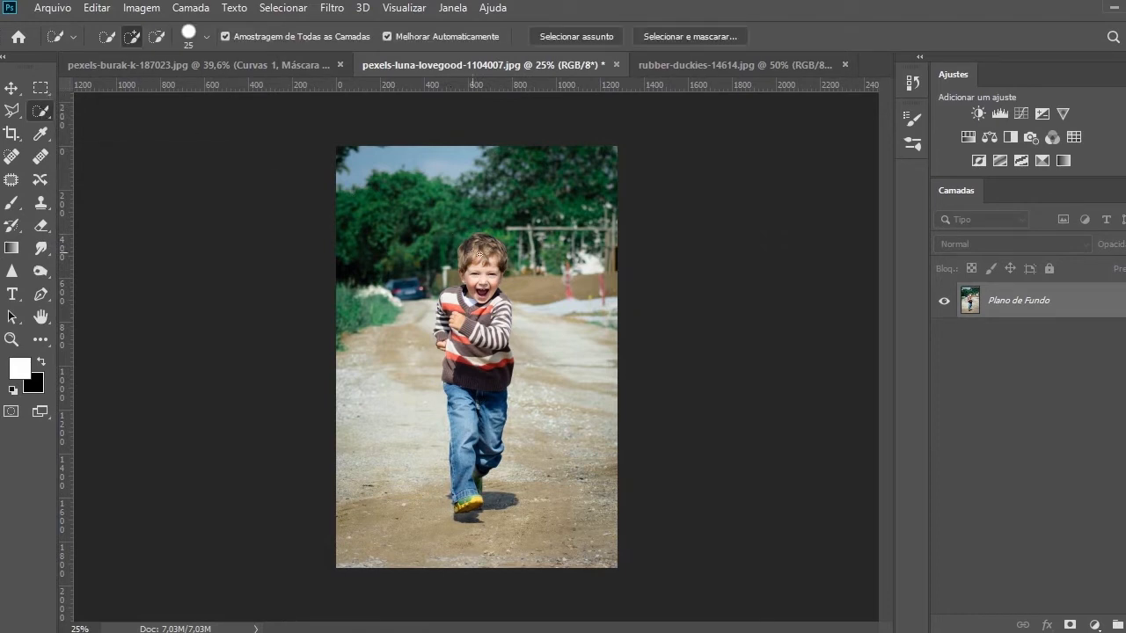
{"action": "mouse_move", "coordinate": [475, 343]}
{"action": "left_mouse_down"}
{"action": "mouse_move", "coordinate": [493, 411]}
{"action": "mouse_move", "coordinate": [462, 472]}
{"action": "left_mouse_up"}
{"action": "scroll", "coordinate": [465, 488], "scroll_direction": "up", "scroll_amount": 3}
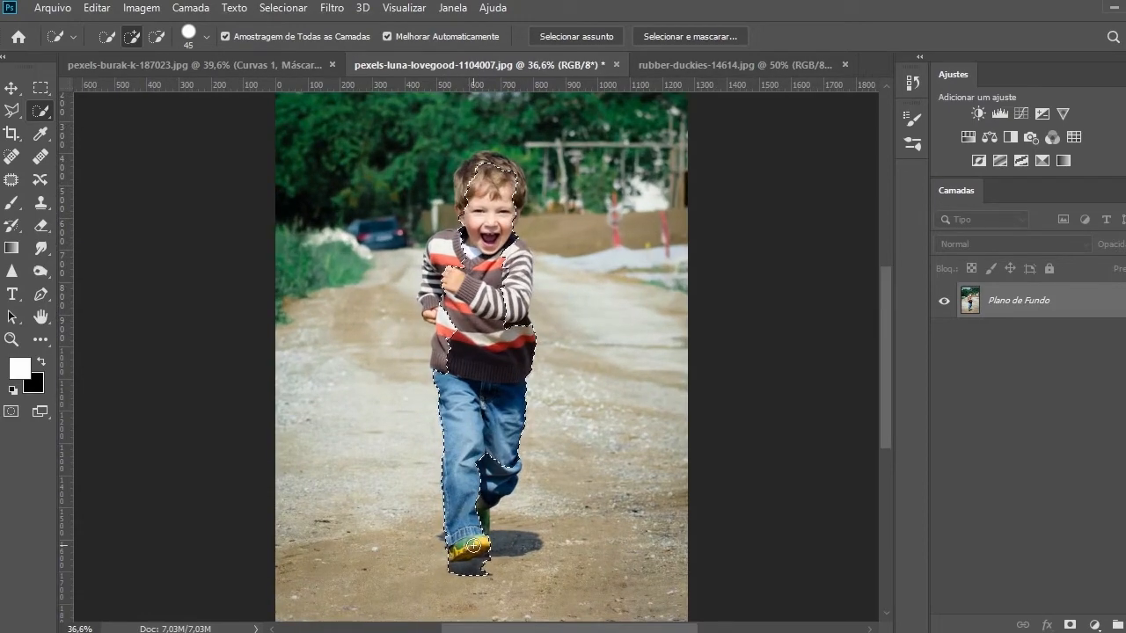
{"action": "key", "text": "alt"}
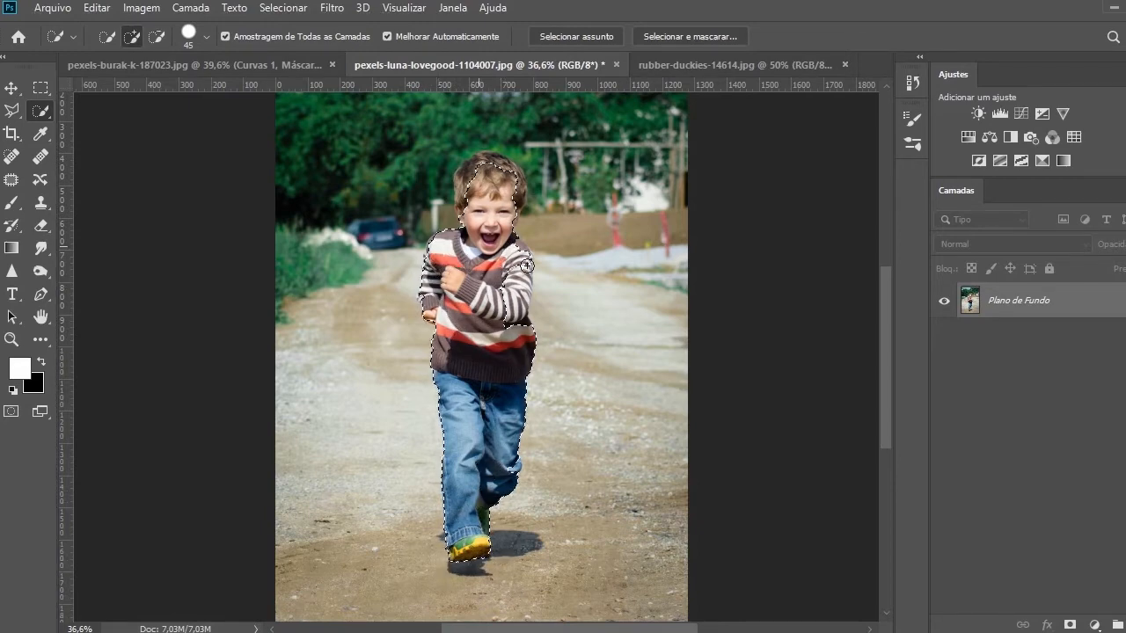
{"action": "key", "text": "alt"}
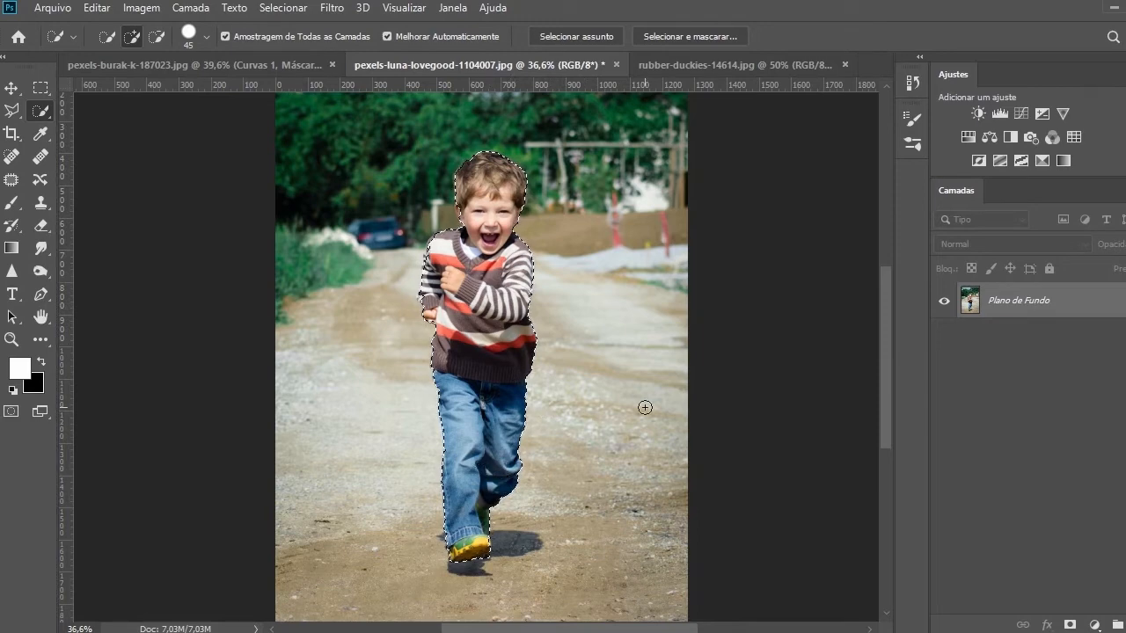
Step: Copy the selected boy onto his own layer, bring him into pexels-burak-k-187023.jpg and stack him directly above the pexels-pixabay road layer
{"action": "key", "text": "ctrl+j"}
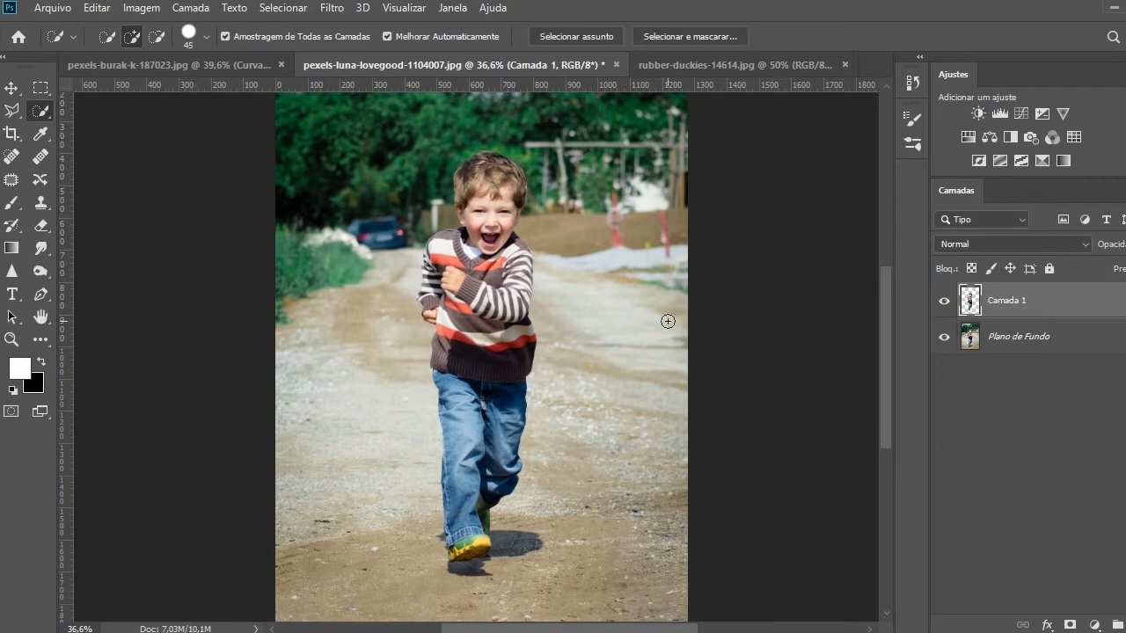
{"action": "key", "text": "v"}
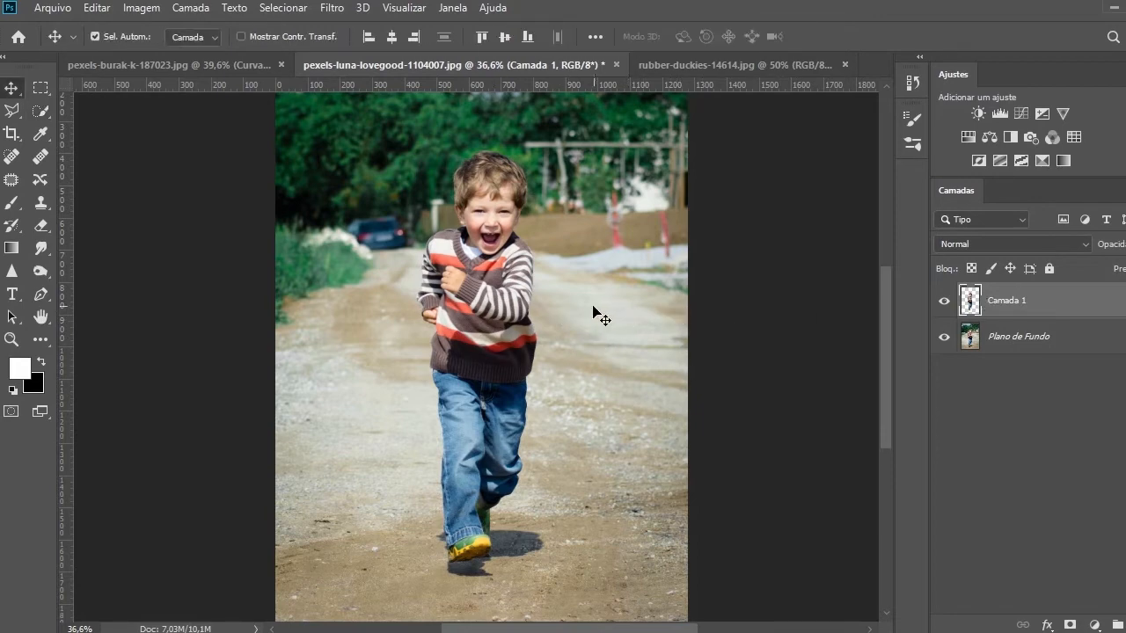
{"action": "left_click_drag", "start_coordinate": [489, 277], "coordinate": [407, 339]}
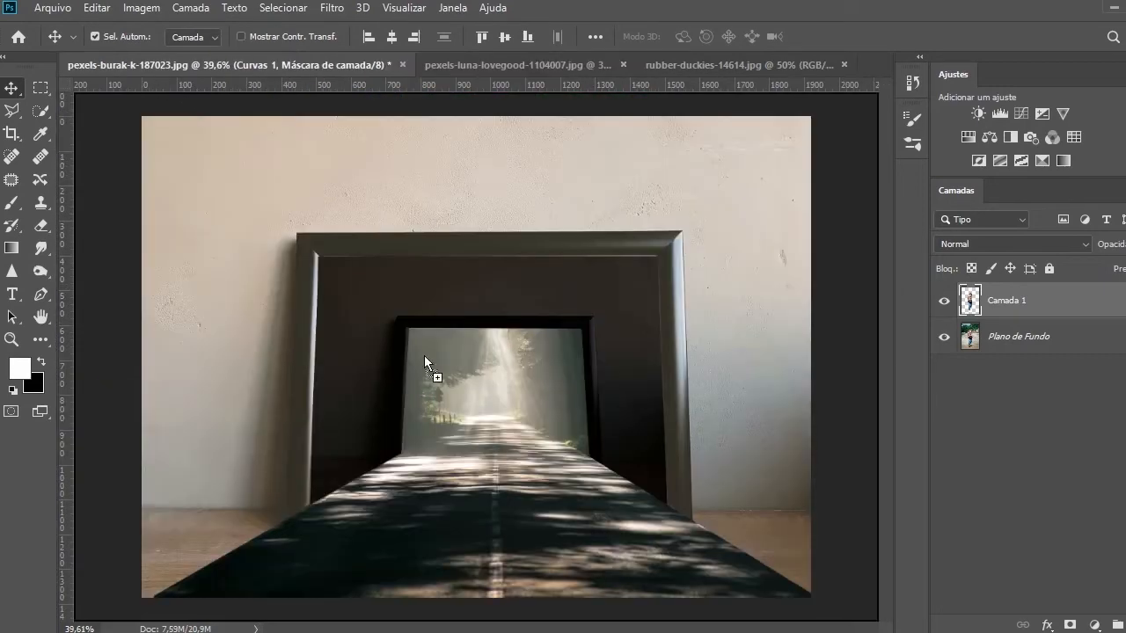
{"action": "left_click_drag", "start_coordinate": [516, 412], "coordinate": [516, 414]}
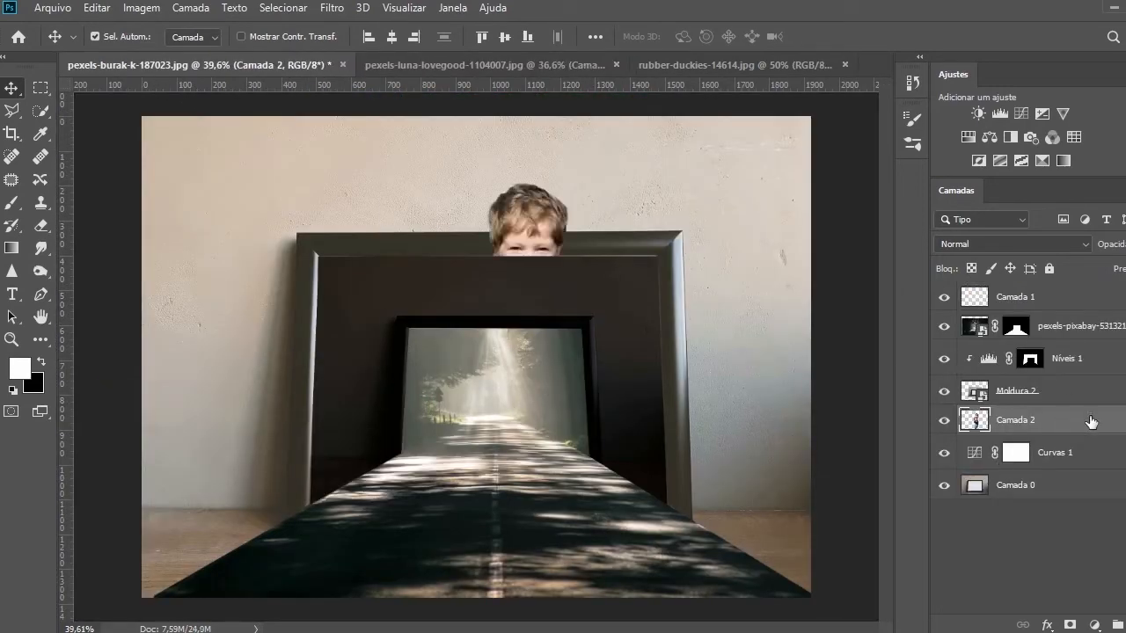
{"action": "left_click_drag", "start_coordinate": [1049, 425], "coordinate": [1072, 308]}
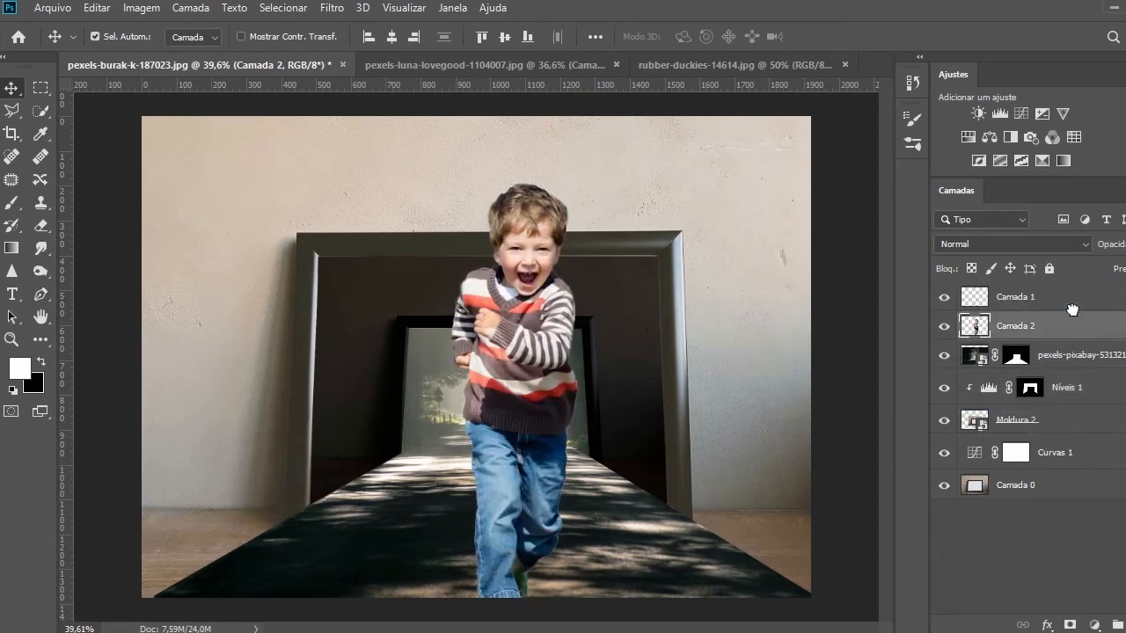
Step: Scale the boy down to about 23% and place him on the road just in front of the inner frame's opening
{"action": "scroll", "coordinate": [507, 416], "scroll_direction": "down", "scroll_amount": 5}
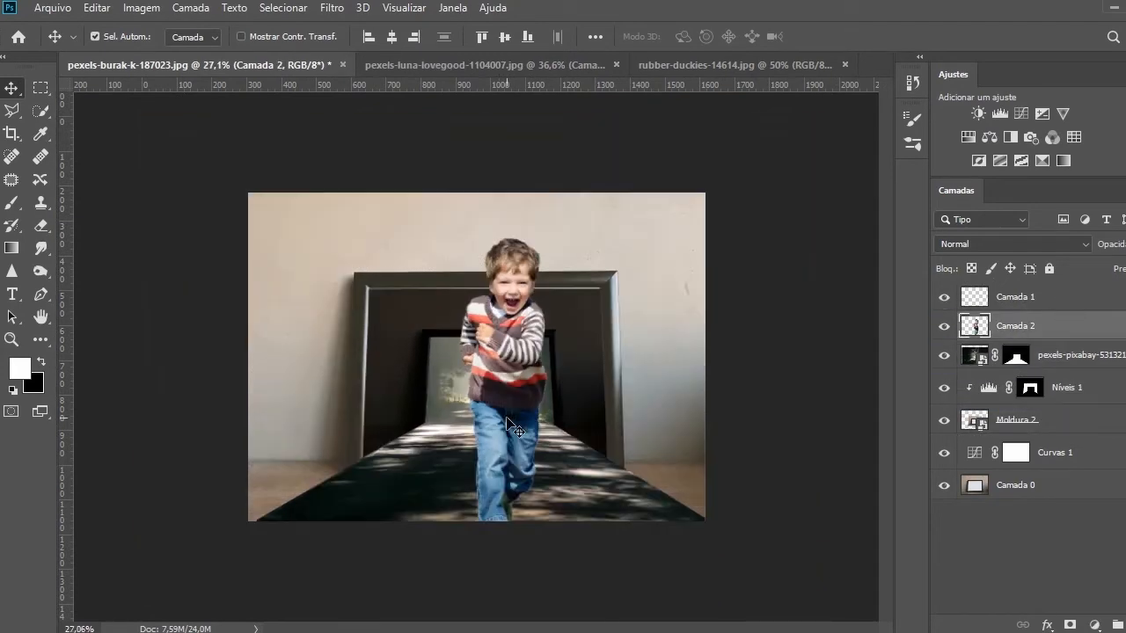
{"action": "key", "text": "ctrl+t"}
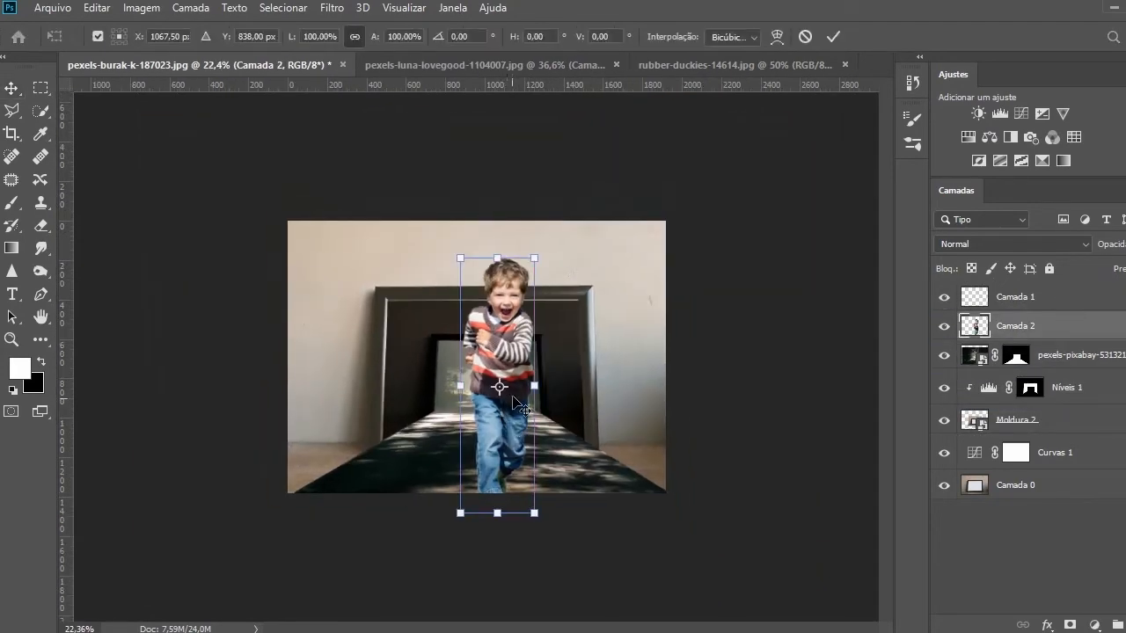
{"action": "left_click_drag", "start_coordinate": [534, 512], "coordinate": [512, 434]}
{"action": "scroll", "coordinate": [457, 451], "scroll_direction": "up", "scroll_amount": 7}
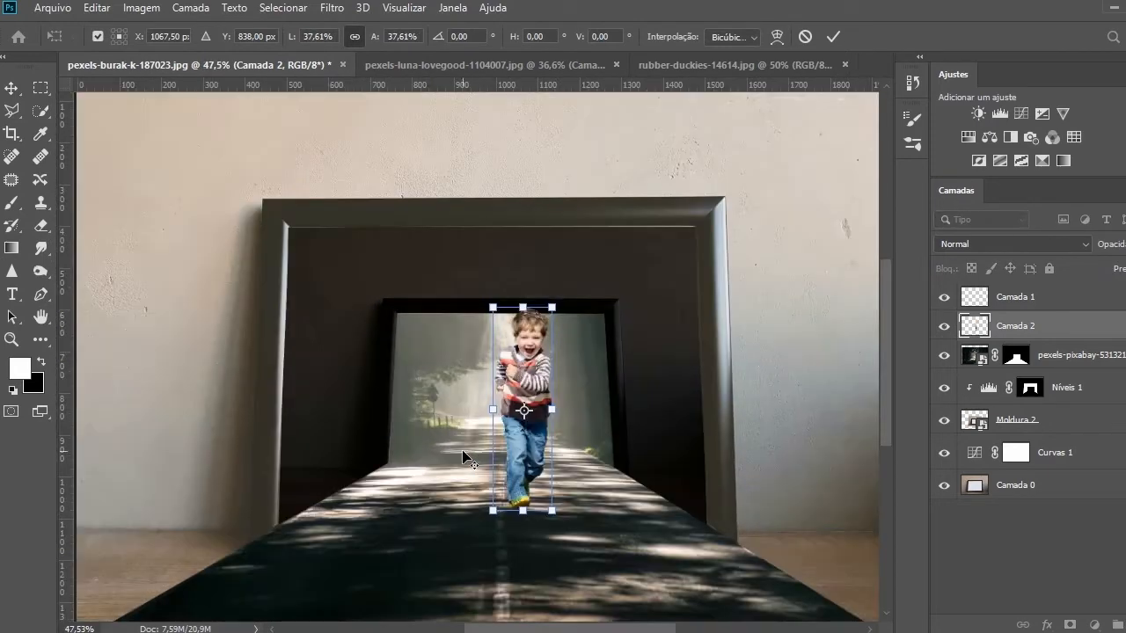
{"action": "left_click_drag", "start_coordinate": [556, 513], "coordinate": [543, 498]}
{"action": "scroll", "coordinate": [479, 369], "scroll_direction": "up", "scroll_amount": 2}
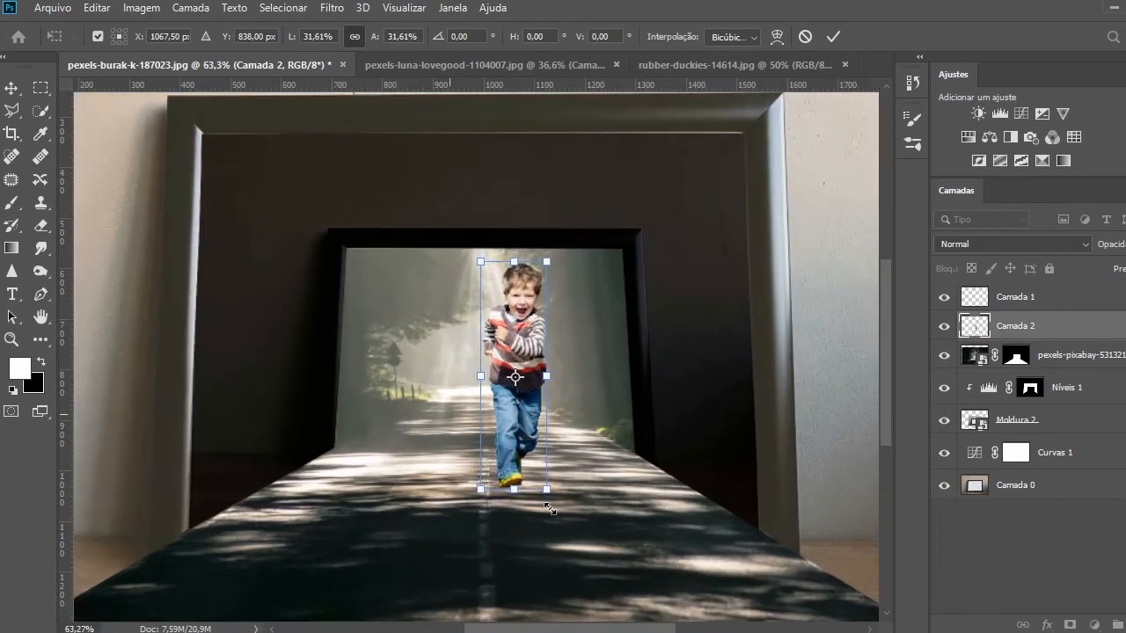
{"action": "scroll", "coordinate": [525, 421], "scroll_direction": "up", "scroll_amount": 1}
{"action": "left_click_drag", "start_coordinate": [527, 482], "coordinate": [511, 439]}
{"action": "scroll", "coordinate": [511, 436], "scroll_direction": "down", "scroll_amount": 5}
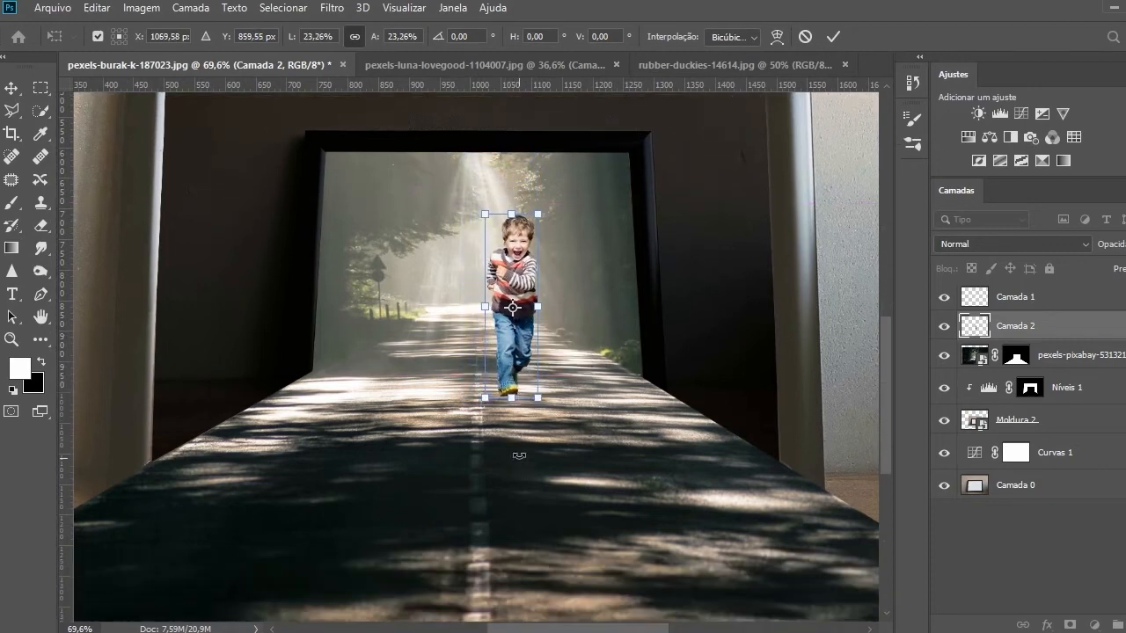
{"action": "scroll", "coordinate": [512, 433], "scroll_direction": "down", "scroll_amount": 1}
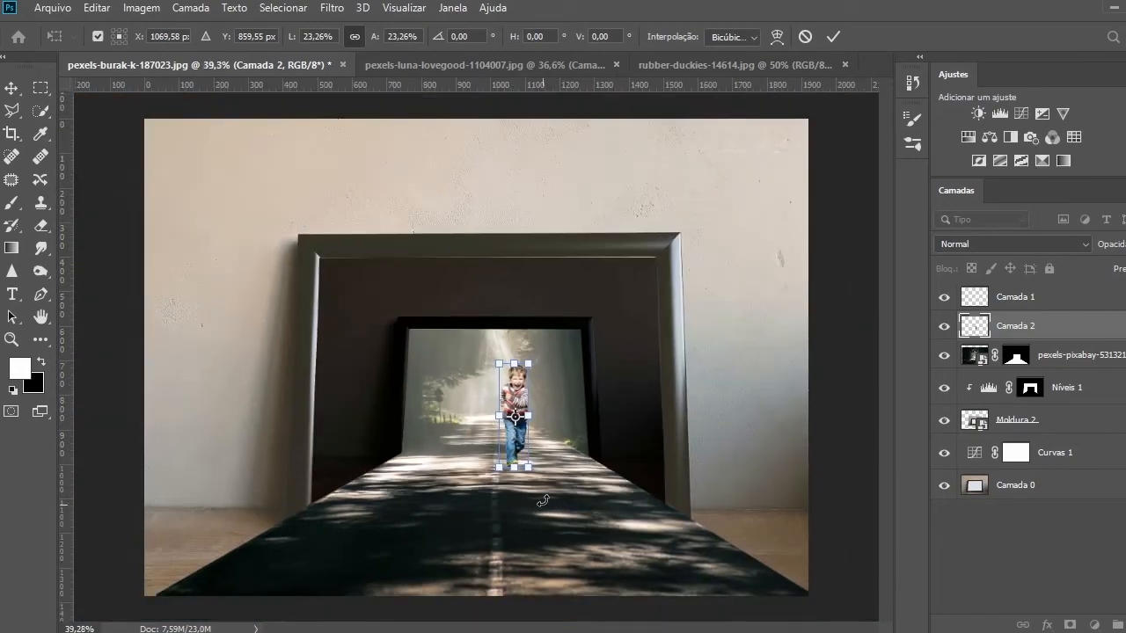
{"action": "scroll", "coordinate": [542, 491], "scroll_direction": "up", "scroll_amount": 8}
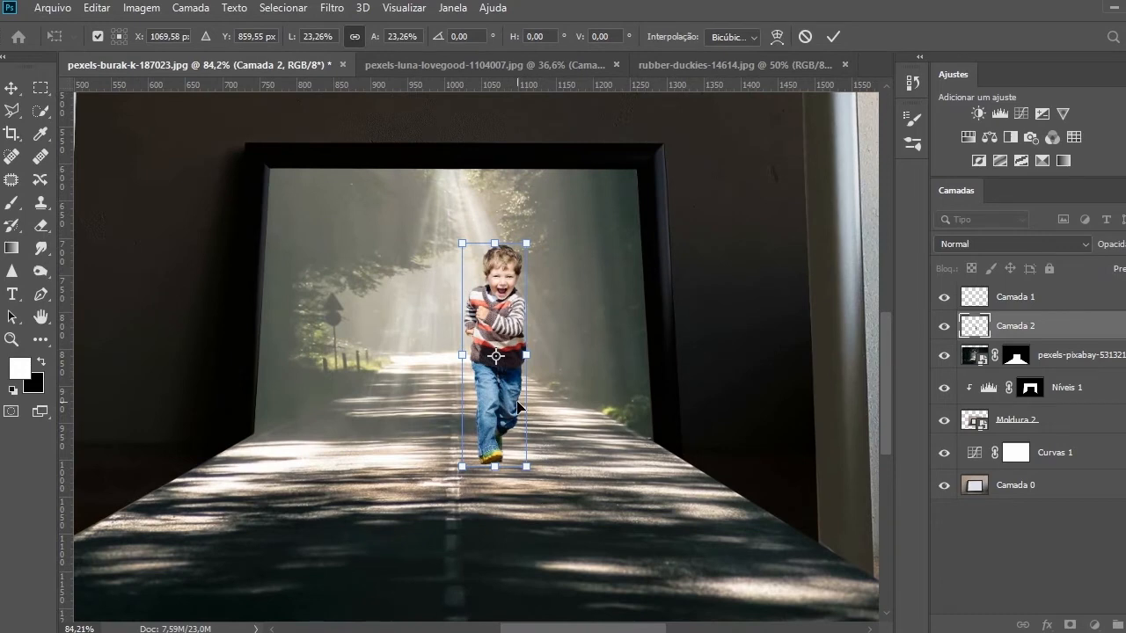
{"action": "key", "text": "Return"}
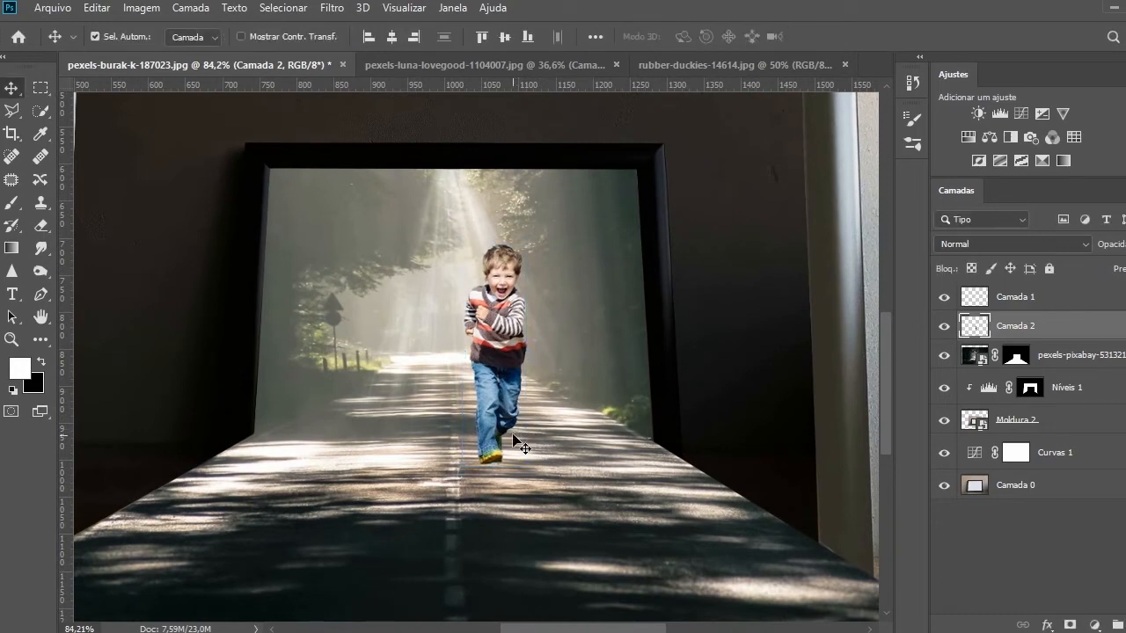
{"action": "left_click_drag", "start_coordinate": [506, 368], "coordinate": [506, 376]}
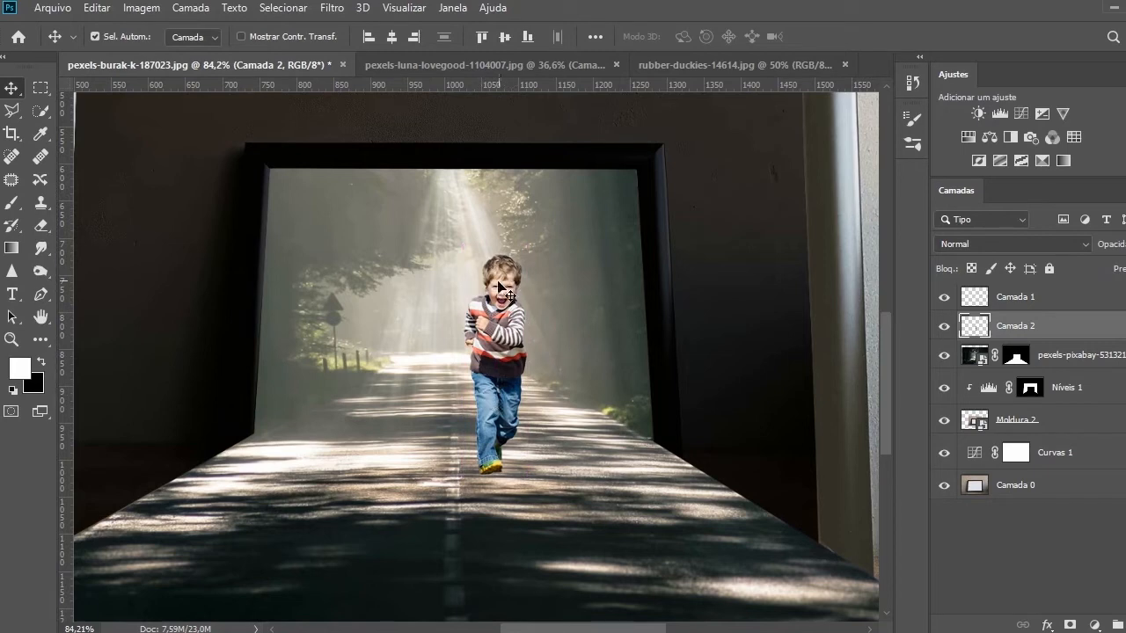
{"action": "left_click_drag", "start_coordinate": [491, 332], "coordinate": [495, 335]}
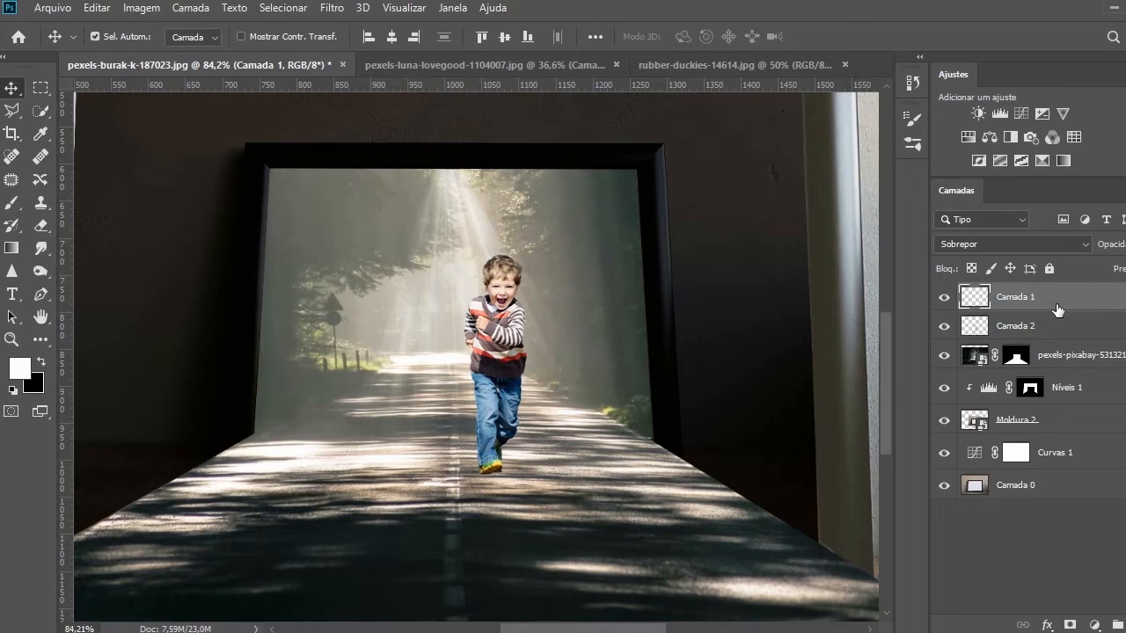
Step: Add a Levels adjustment directly above the boy's layer, Camada 2, and clip it to that layer
{"action": "left_click", "coordinate": [999, 113]}
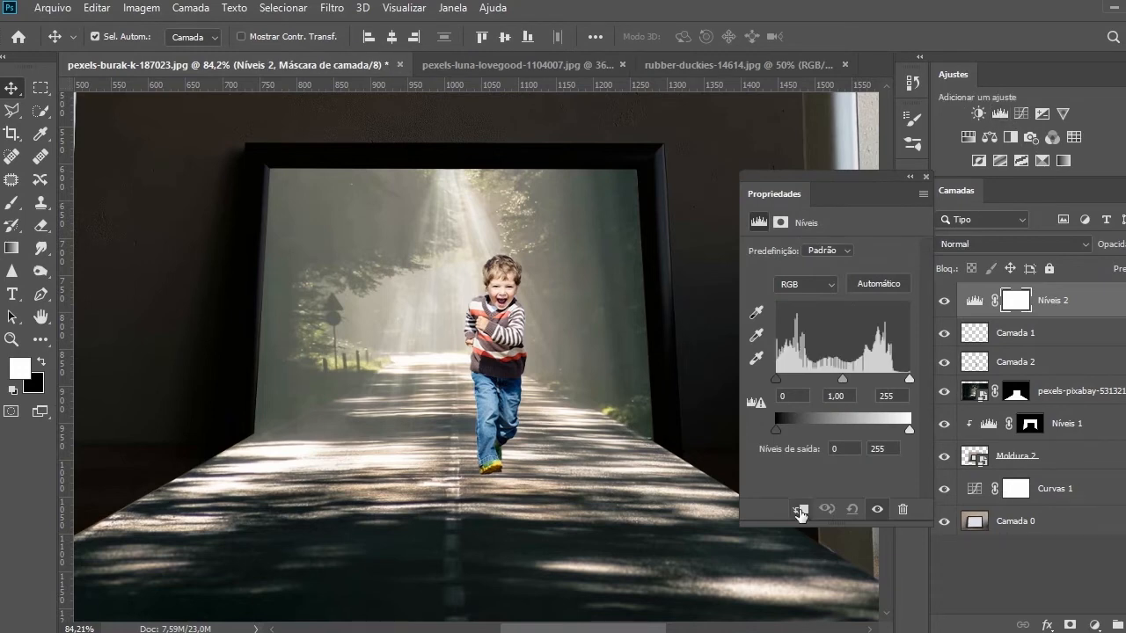
{"action": "left_click", "coordinate": [800, 510]}
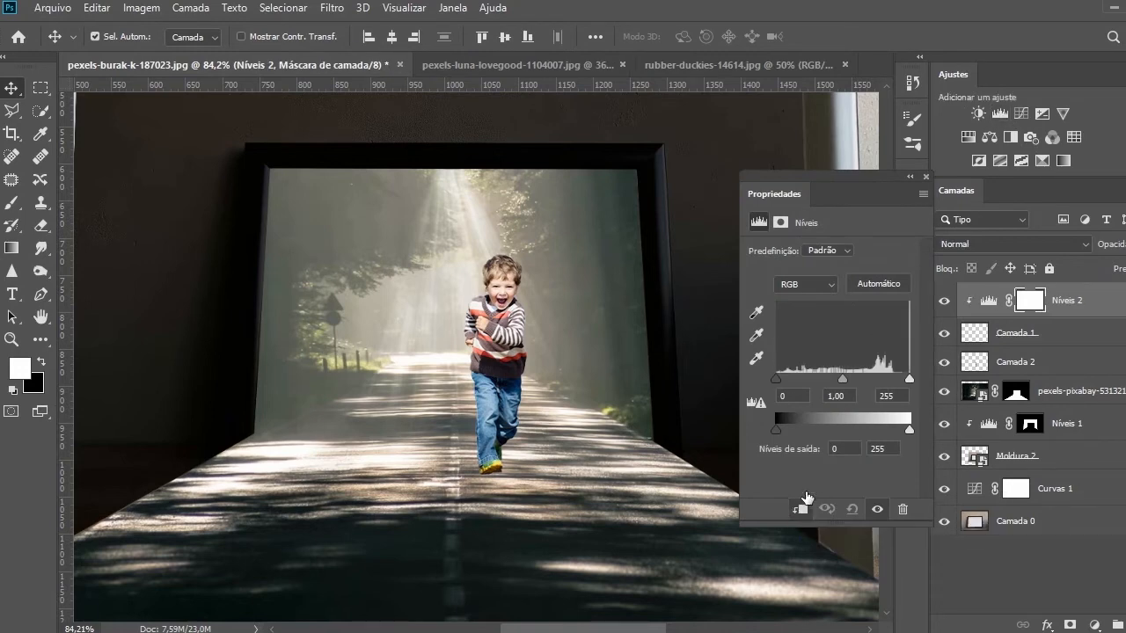
{"action": "mouse_move", "coordinate": [906, 432]}
{"action": "left_mouse_down"}
{"action": "mouse_move", "coordinate": [887, 432]}
{"action": "mouse_move", "coordinate": [907, 435]}
{"action": "left_mouse_up"}
{"action": "left_click", "coordinate": [943, 335]}
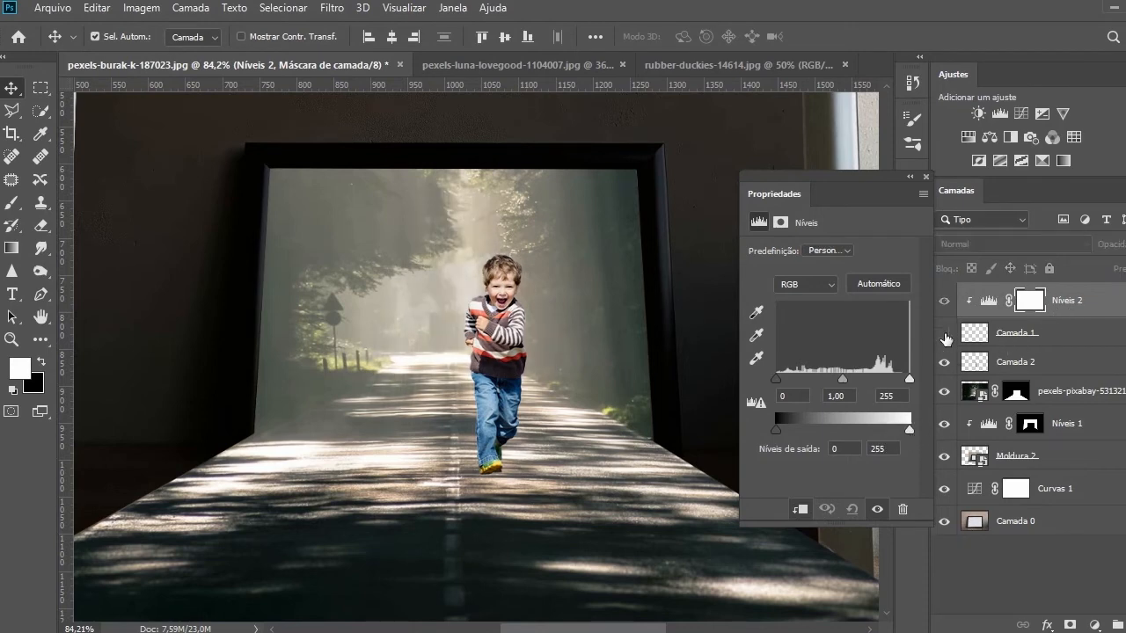
{"action": "left_click", "coordinate": [944, 335]}
{"action": "left_click", "coordinate": [943, 361]}
{"action": "left_click", "coordinate": [944, 362]}
{"action": "left_click_drag", "start_coordinate": [1121, 299], "coordinate": [1105, 336]}
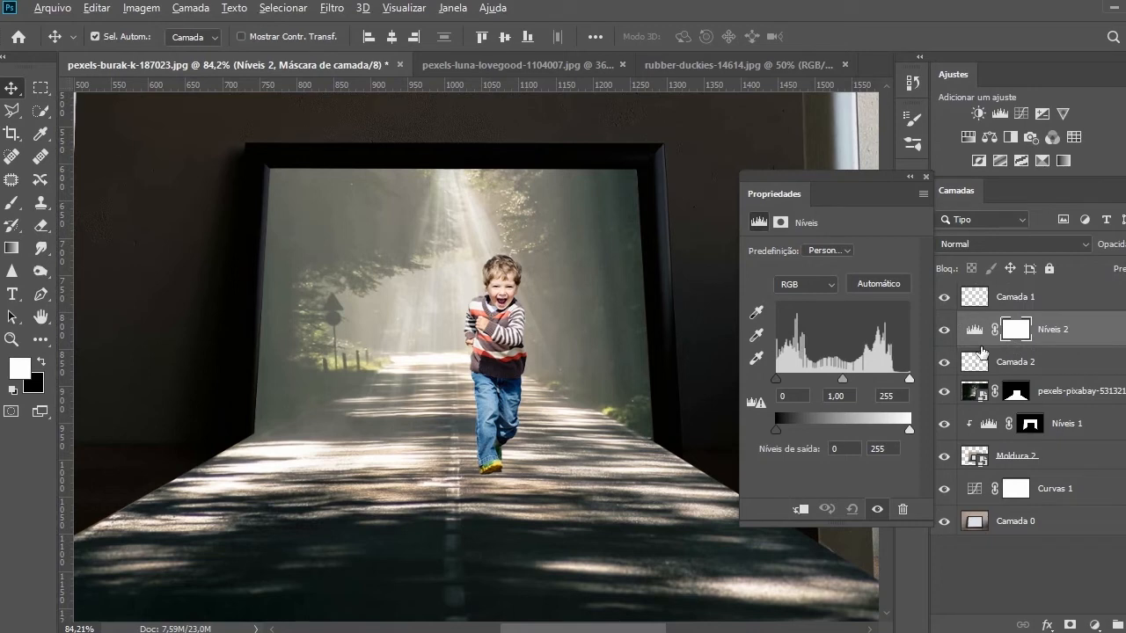
{"action": "left_click", "coordinate": [977, 348], "text": "alt"}
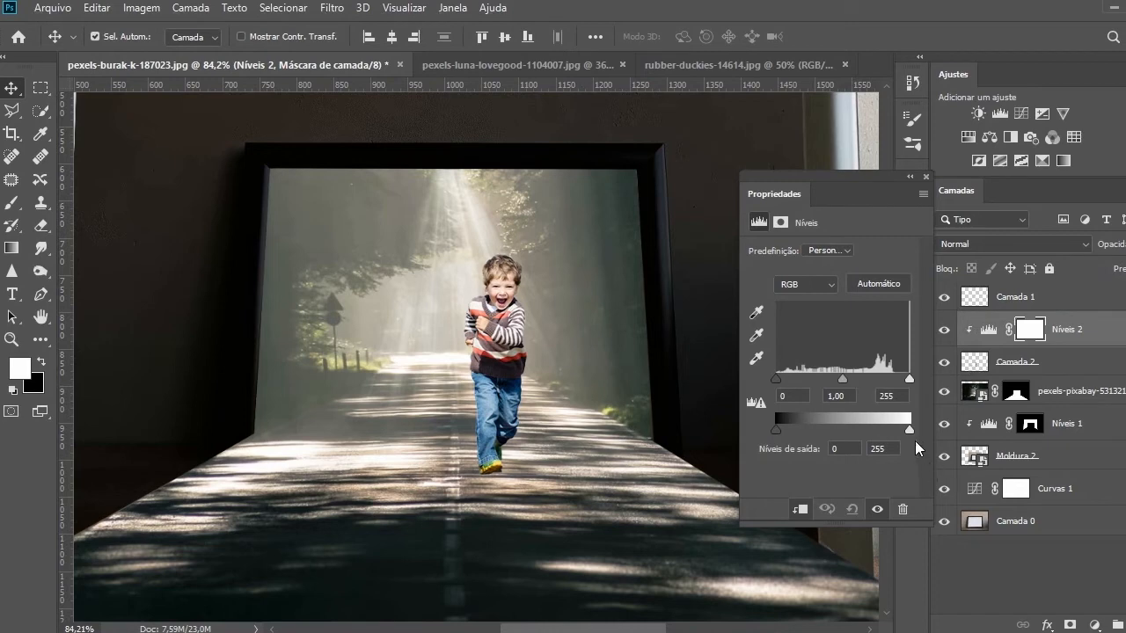
Step: Darken the boy with Levels by setting the output white level to 186 and the midtones to 0,75
{"action": "left_click_drag", "start_coordinate": [914, 431], "coordinate": [878, 428]}
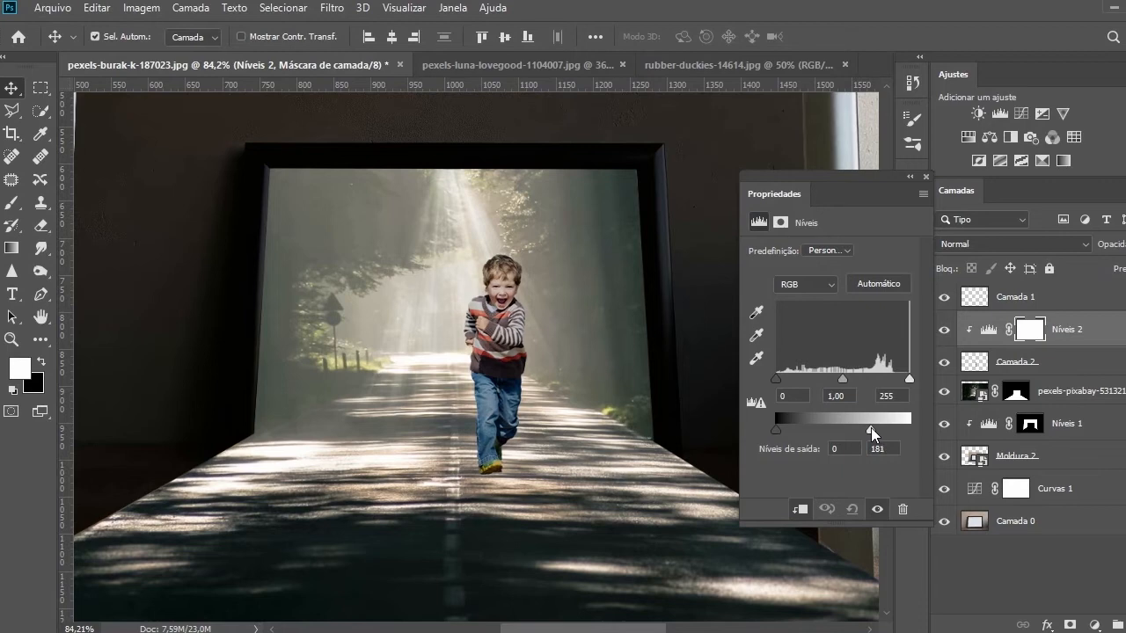
{"action": "left_click_drag", "start_coordinate": [870, 428], "coordinate": [873, 428]}
{"action": "left_click_drag", "start_coordinate": [841, 381], "coordinate": [855, 381]}
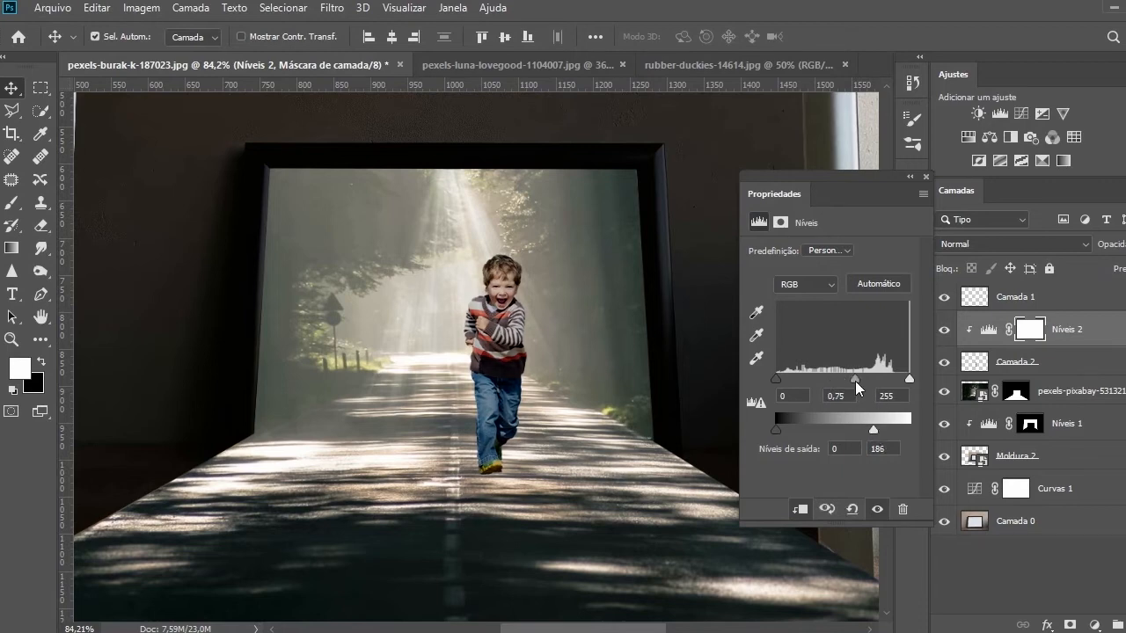
{"action": "left_click", "coordinate": [926, 176]}
{"action": "scroll", "coordinate": [682, 374], "scroll_direction": "down", "scroll_amount": 4}
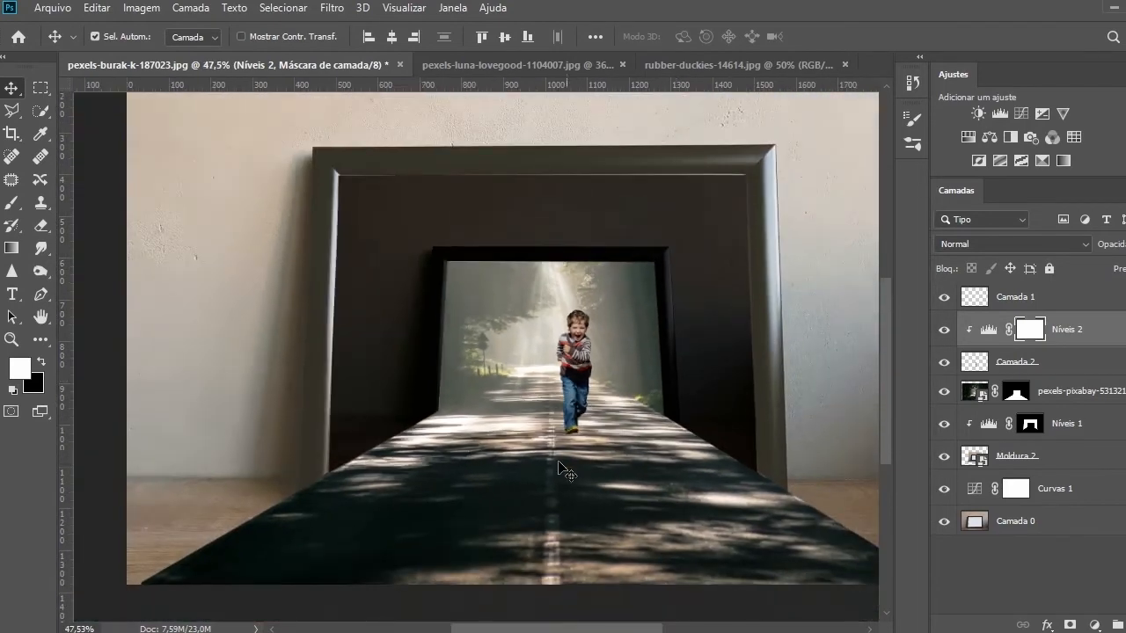
{"action": "scroll", "coordinate": [570, 470], "scroll_direction": "up", "scroll_amount": 4}
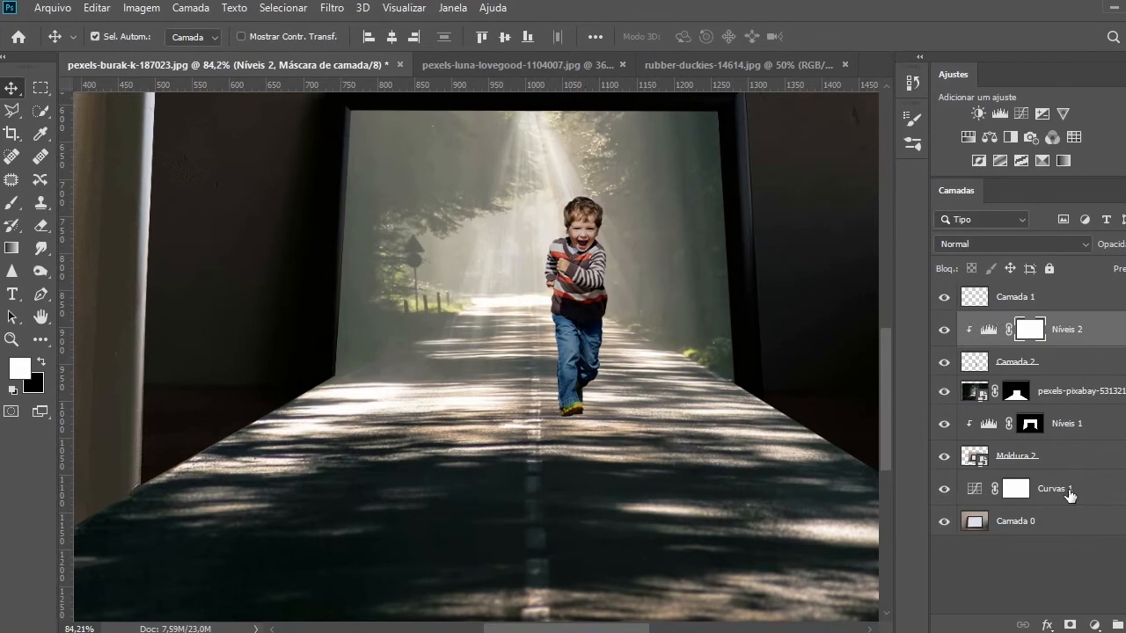
Step: Create a new layer directly above Moldura 2 and set up the Brush with black and the soft, flattened elliptical tip
{"action": "left_click", "coordinate": [1124, 625]}
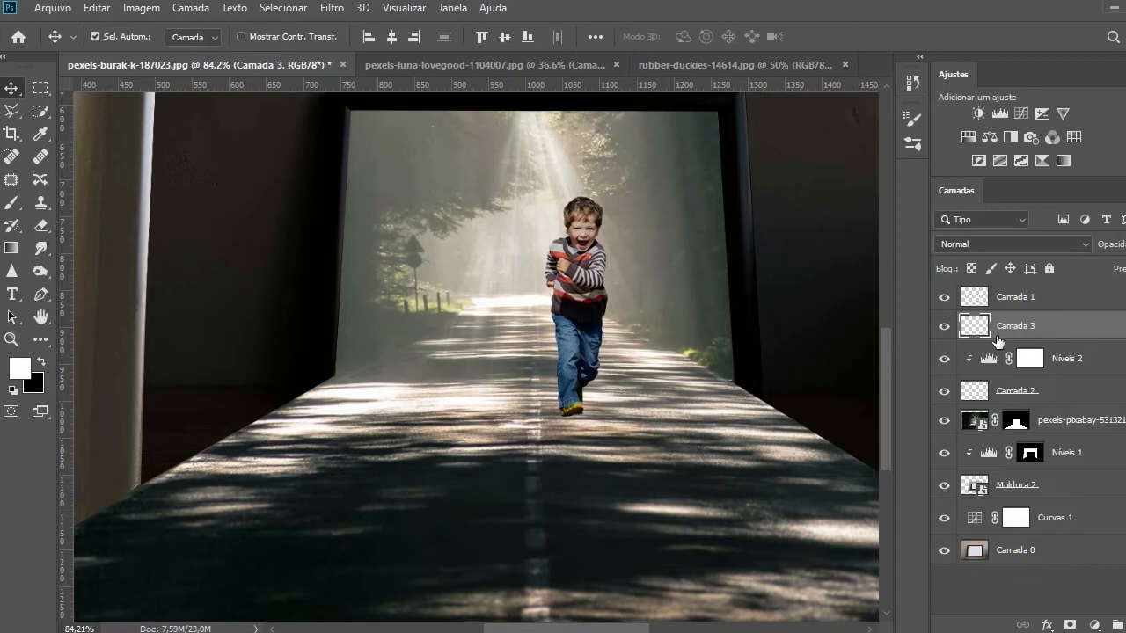
{"action": "left_click_drag", "start_coordinate": [1074, 332], "coordinate": [1085, 457]}
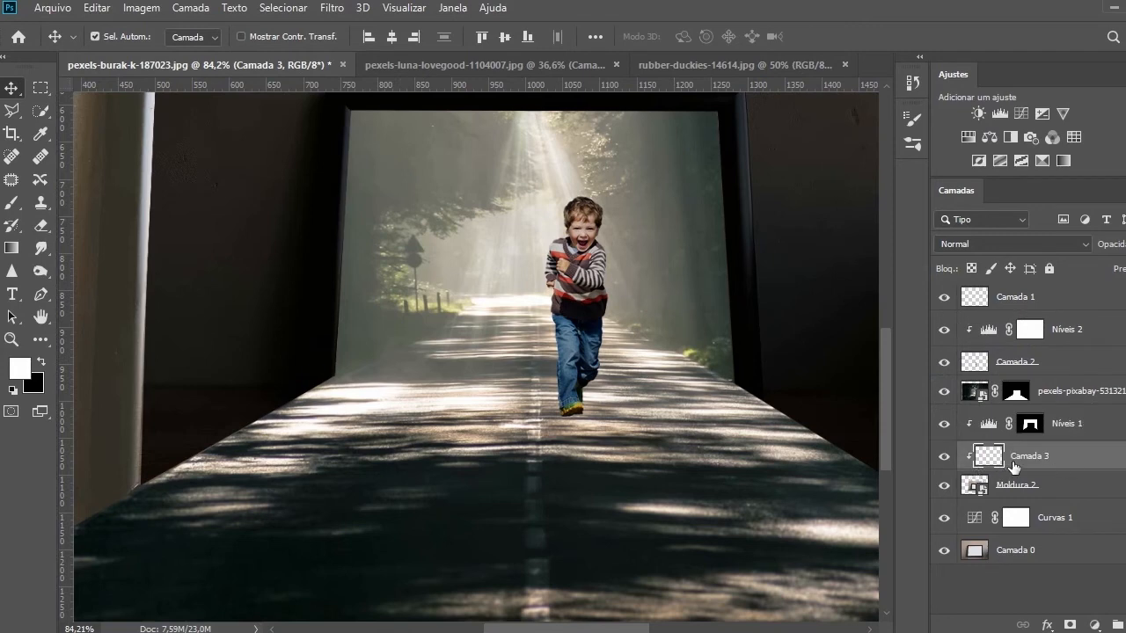
{"action": "left_click", "coordinate": [10, 205]}
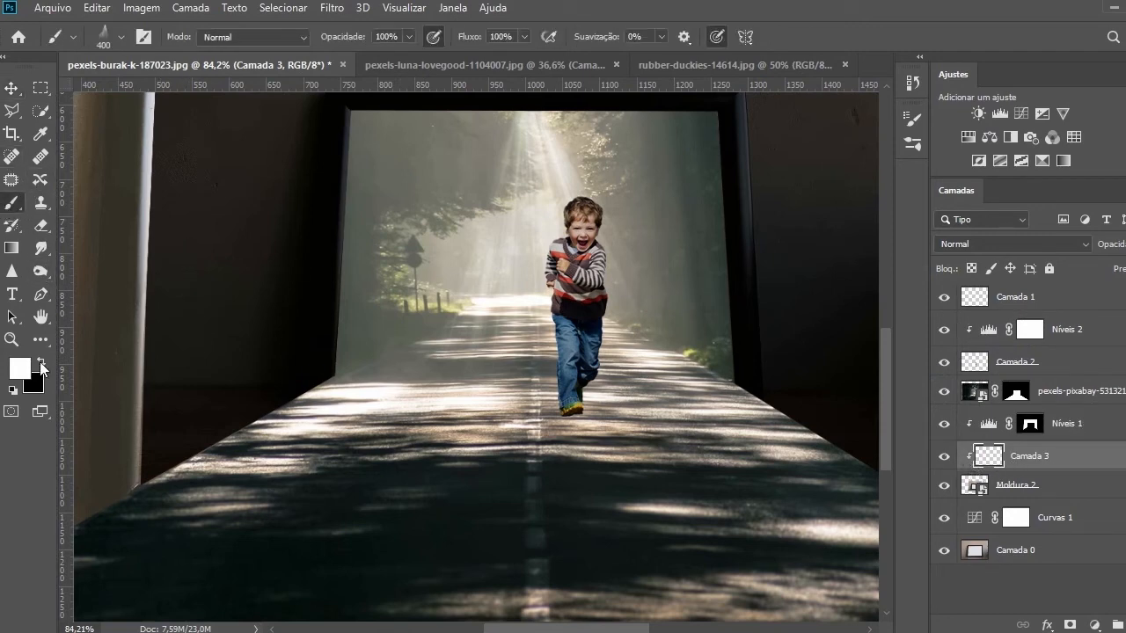
{"action": "left_click", "coordinate": [40, 364]}
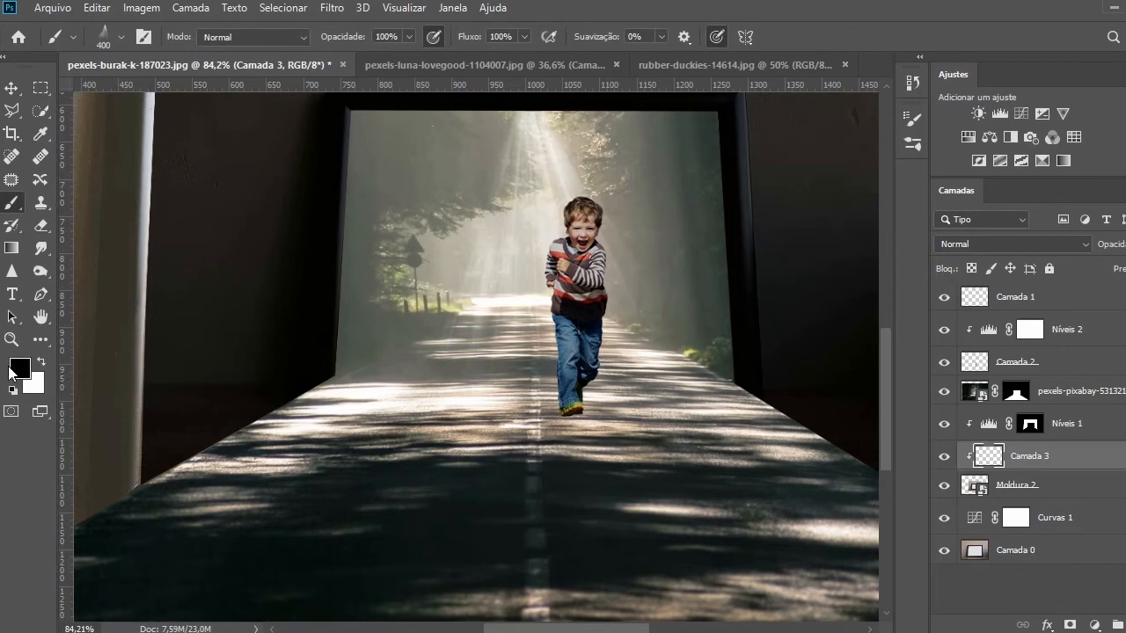
{"action": "left_click", "coordinate": [120, 37]}
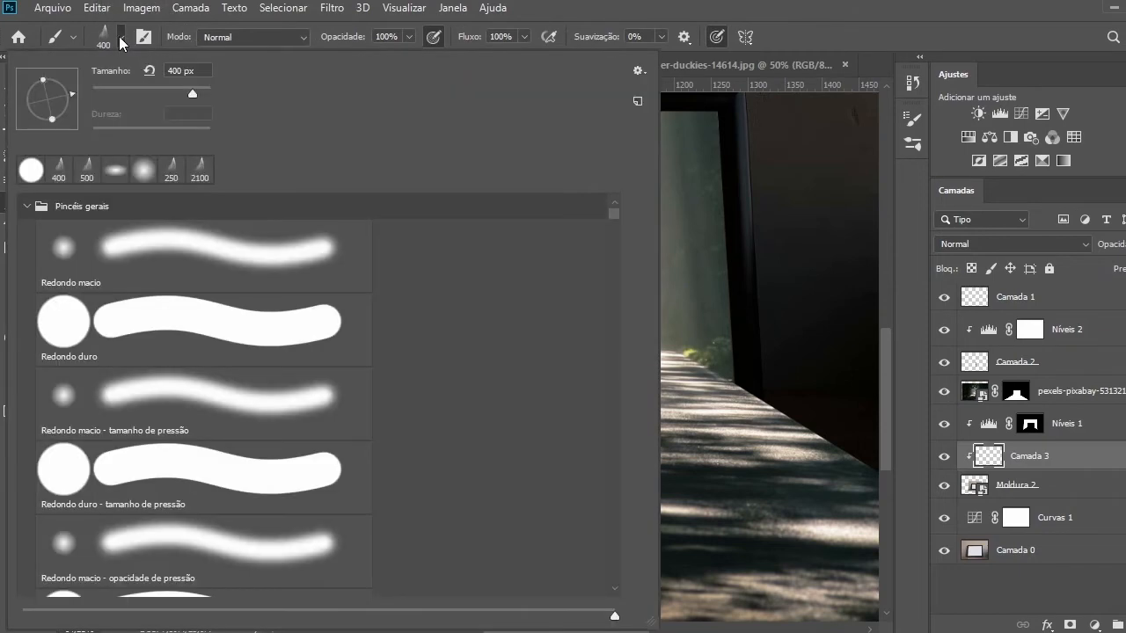
{"action": "left_click", "coordinate": [118, 172]}
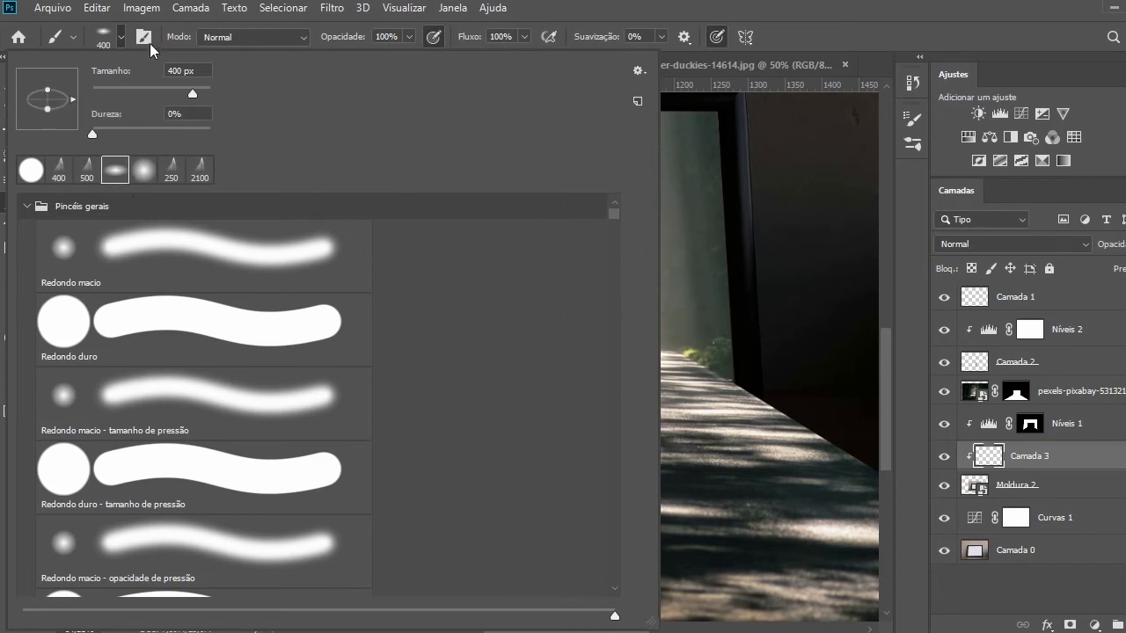
{"action": "left_click", "coordinate": [118, 38]}
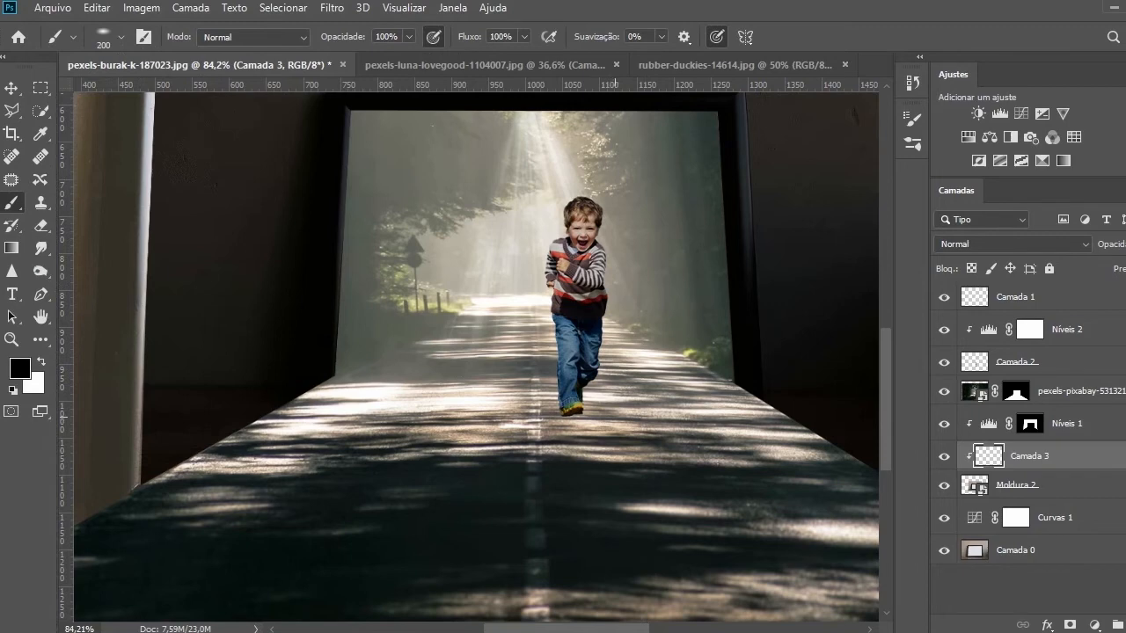
Step: Set the brush's opacity and flow to 62% and move Camada 3 directly beneath the boy's layer, Camada 2
{"action": "left_click_drag", "start_coordinate": [356, 41], "coordinate": [322, 45]}
{"action": "type", "text": "62"}
{"action": "key", "text": "Tab"}
{"action": "type", "text": "62"}
{"action": "key", "text": "Tab"}
{"action": "key", "text": "Return"}
{"action": "left_click_drag", "start_coordinate": [1075, 457], "coordinate": [1086, 382]}
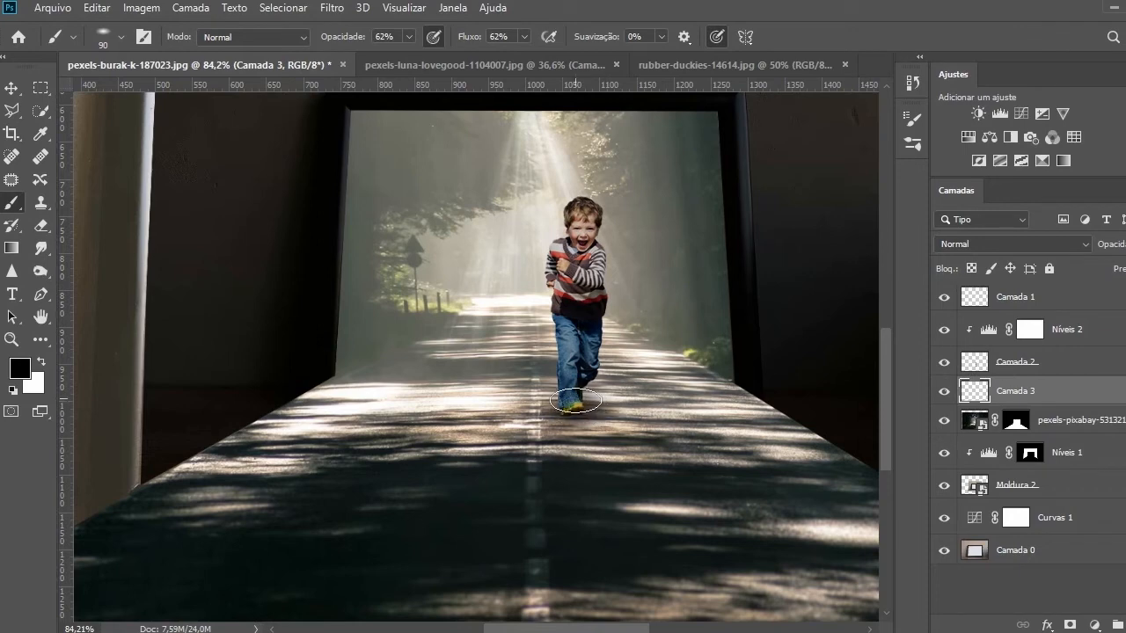
Step: Paint a soft shadow on the road under the boy's shoes, reducing the brush to 50 px, and lower the shadow layer's opacity
{"action": "mouse_move", "coordinate": [584, 426]}
{"action": "left_mouse_down"}
{"action": "mouse_move", "coordinate": [587, 445]}
{"action": "mouse_move", "coordinate": [595, 427]}
{"action": "mouse_move", "coordinate": [611, 435]}
{"action": "left_mouse_up"}
{"action": "key", "text": "bracketleft"}
{"action": "key", "text": "bracketleft"}
{"action": "key", "text": "bracketleft"}
{"action": "key", "text": "bracketleft"}
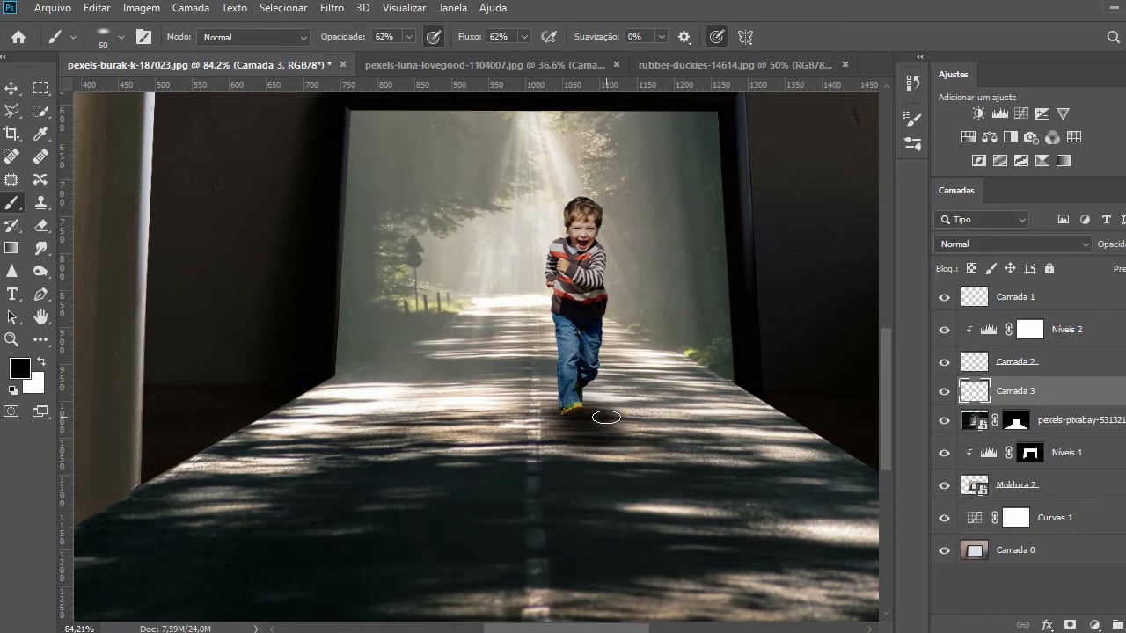
{"action": "mouse_move", "coordinate": [578, 422]}
{"action": "left_mouse_down"}
{"action": "mouse_move", "coordinate": [543, 420]}
{"action": "mouse_move", "coordinate": [573, 452]}
{"action": "mouse_move", "coordinate": [580, 436]}
{"action": "mouse_move", "coordinate": [597, 453]}
{"action": "mouse_move", "coordinate": [618, 433]}
{"action": "mouse_move", "coordinate": [577, 426]}
{"action": "mouse_move", "coordinate": [573, 443]}
{"action": "mouse_move", "coordinate": [611, 457]}
{"action": "mouse_move", "coordinate": [624, 449]}
{"action": "mouse_move", "coordinate": [608, 428]}
{"action": "mouse_move", "coordinate": [611, 457]}
{"action": "left_mouse_up"}
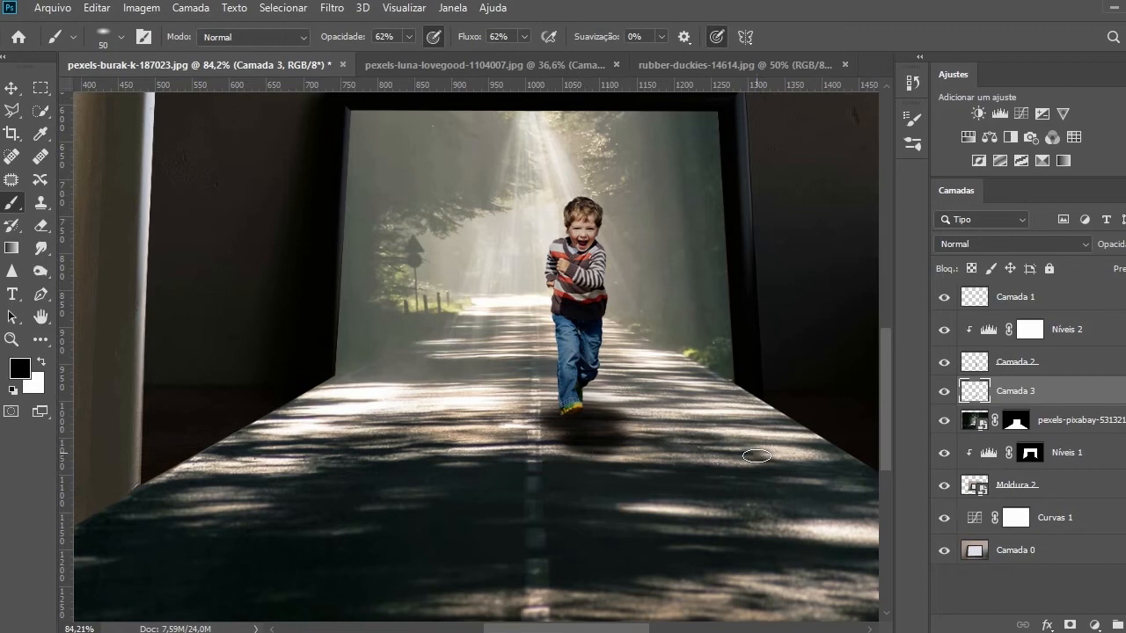
{"action": "left_click_drag", "start_coordinate": [1123, 249], "coordinate": [1115, 251]}
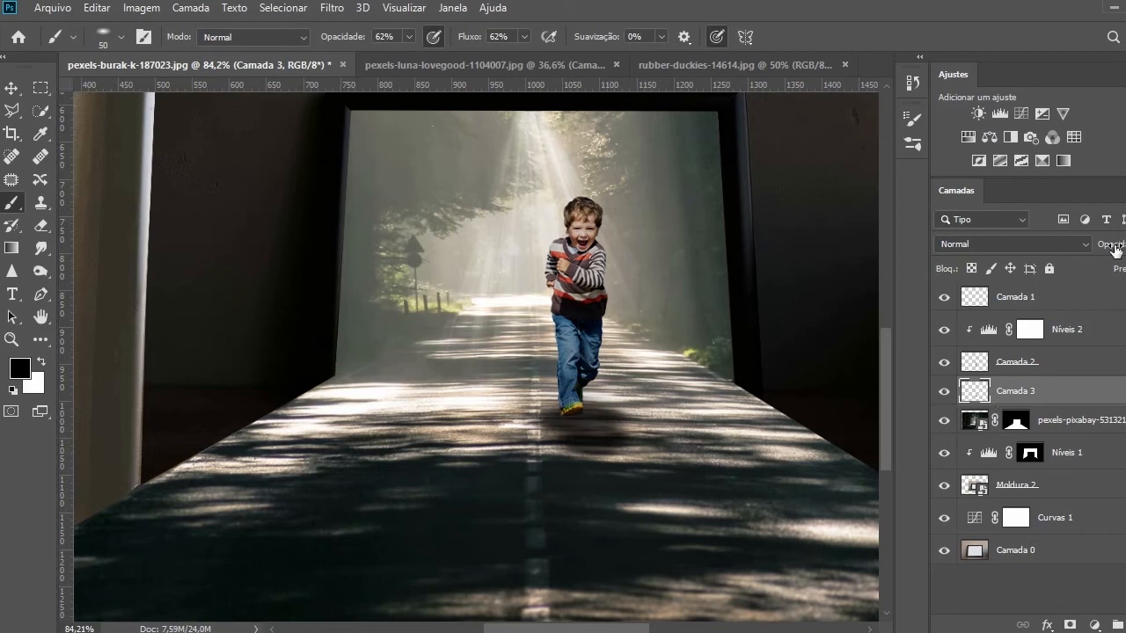
Step: Set the blend mode of the boy's shadow layer, Camada 3, to Multiplicação and fine-tune its opacity
{"action": "left_click_drag", "start_coordinate": [1116, 251], "coordinate": [1122, 250]}
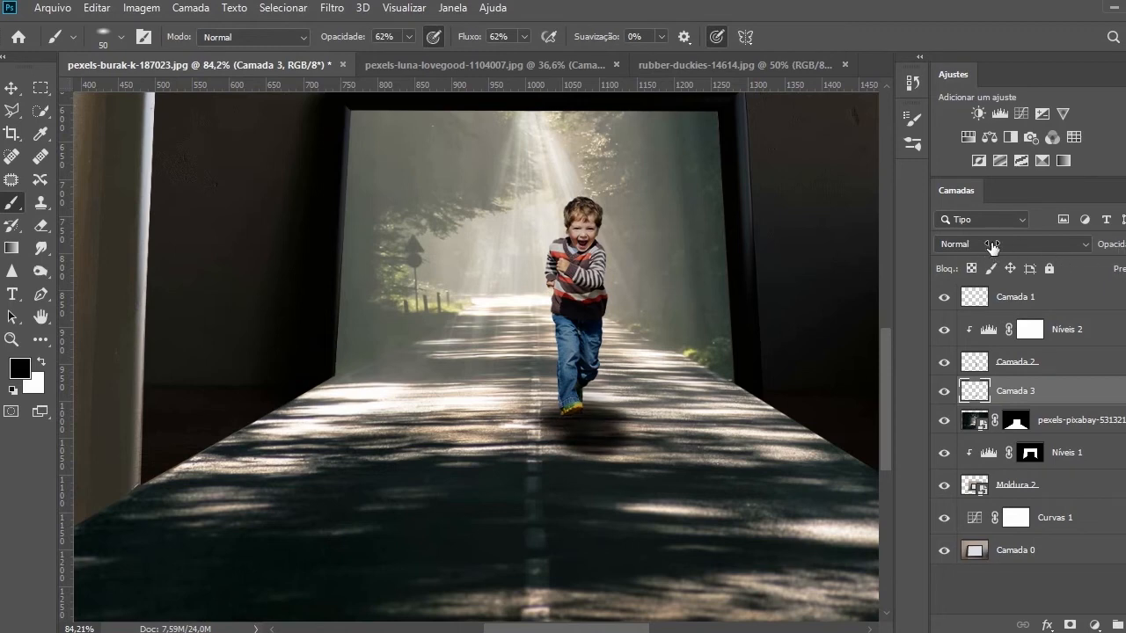
{"action": "left_click", "coordinate": [1088, 248]}
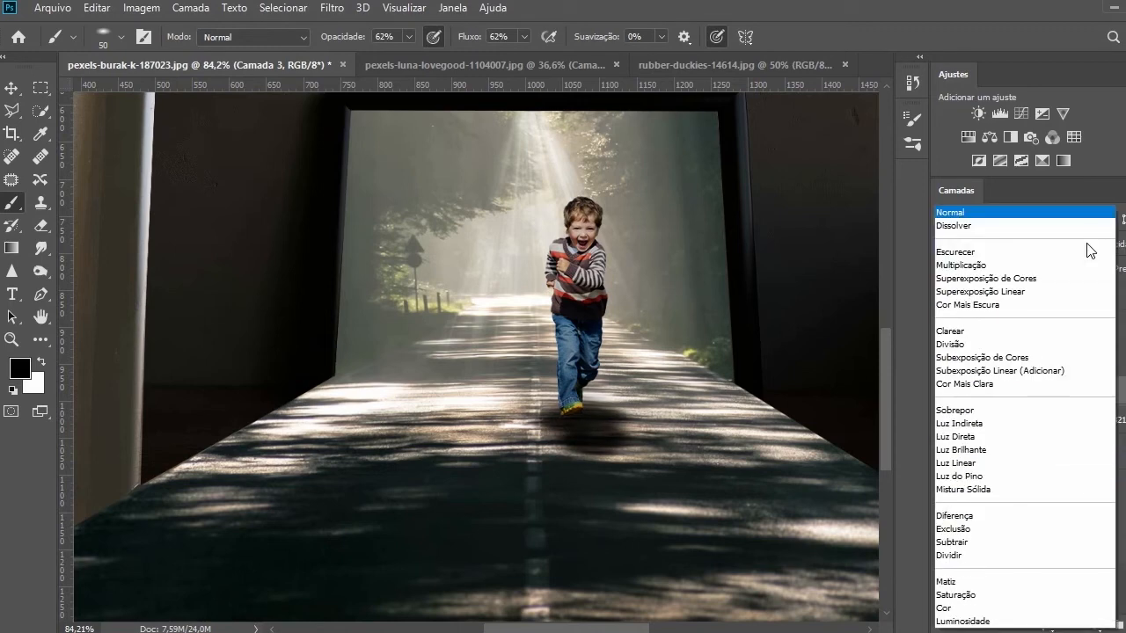
{"action": "left_click", "coordinate": [993, 265]}
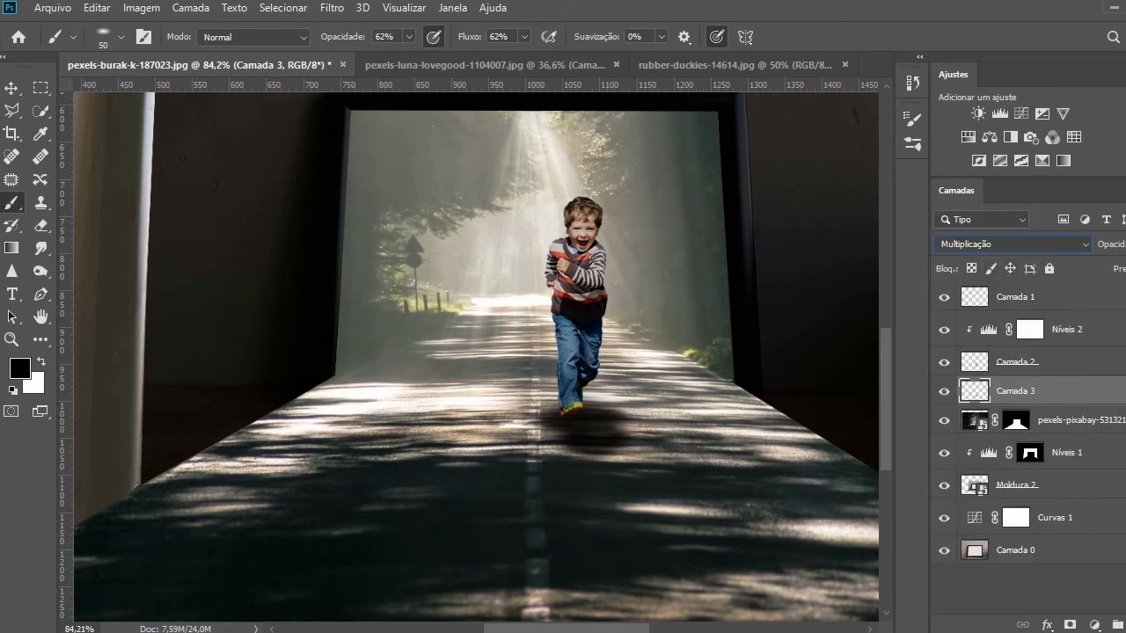
{"action": "left_click_drag", "start_coordinate": [1121, 250], "coordinate": [1118, 250]}
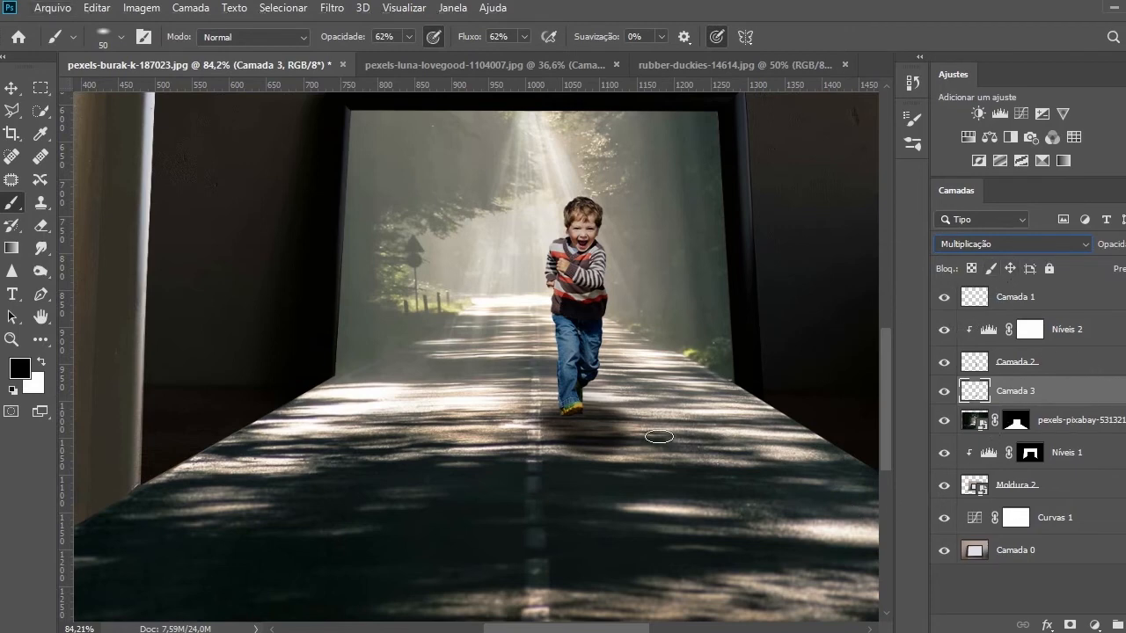
Step: Copy the middle duck in rubber-duckies-14614.jpg to its own layer using Quick Selection and bring it into pexels-burak-k-187023.jpg
{"action": "left_click", "coordinate": [12, 88]}
{"action": "scroll", "coordinate": [519, 387], "scroll_direction": "down", "scroll_amount": 2}
{"action": "scroll", "coordinate": [519, 380], "scroll_direction": "down", "scroll_amount": 1}
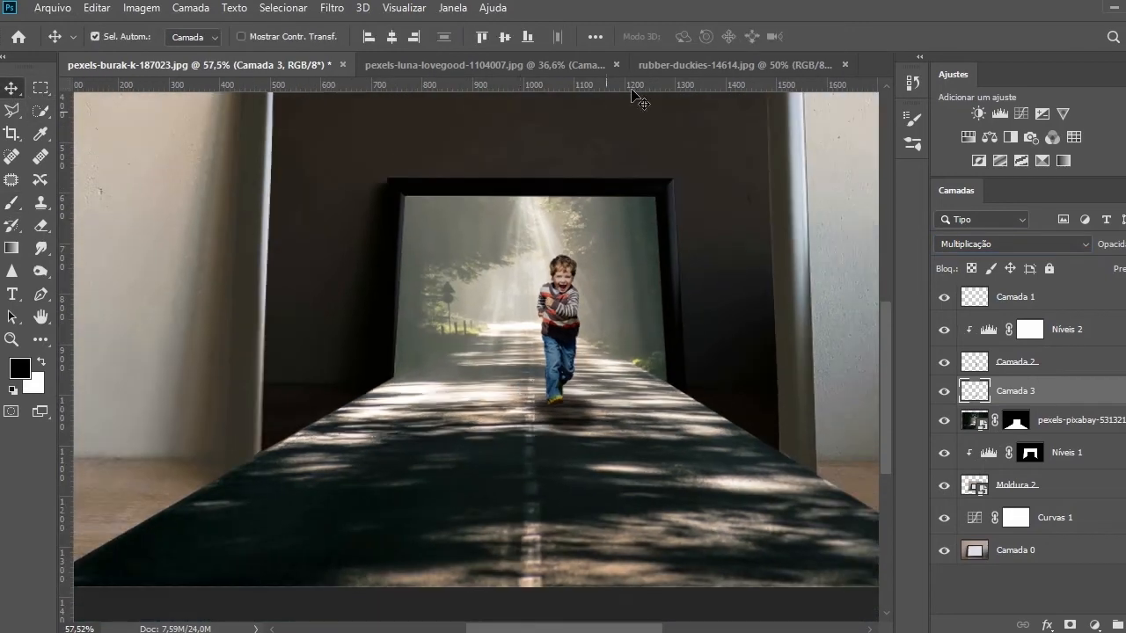
{"action": "left_click", "coordinate": [671, 67]}
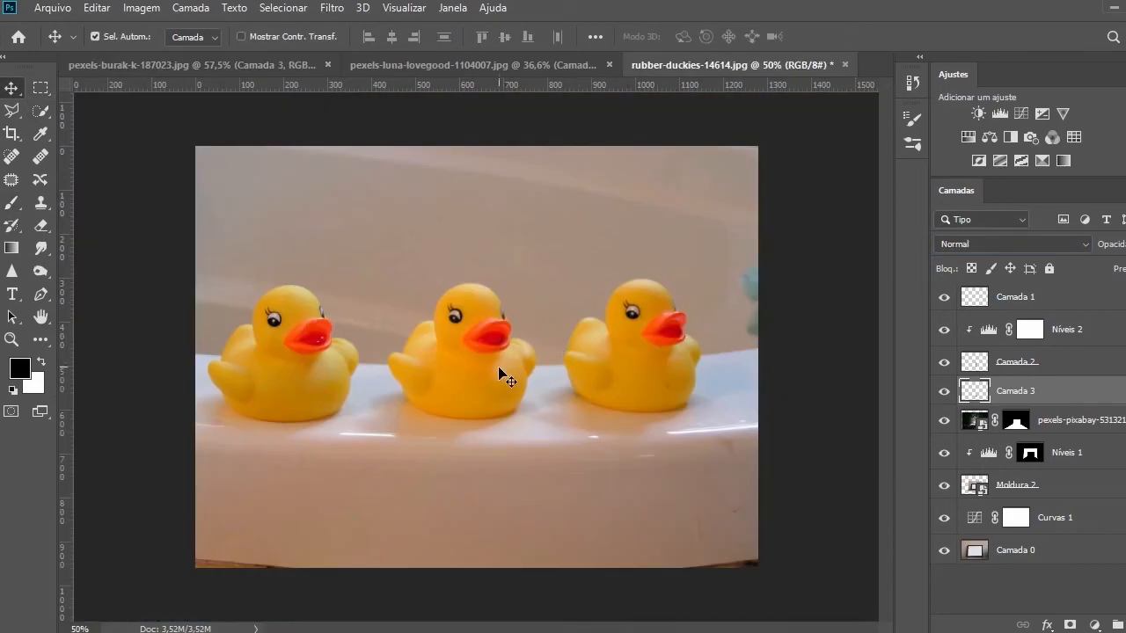
{"action": "left_click", "coordinate": [41, 112]}
{"action": "mouse_move", "coordinate": [479, 308]}
{"action": "left_mouse_down"}
{"action": "mouse_move", "coordinate": [452, 309]}
{"action": "mouse_move", "coordinate": [457, 369]}
{"action": "mouse_move", "coordinate": [430, 372]}
{"action": "mouse_move", "coordinate": [488, 343]}
{"action": "left_mouse_up"}
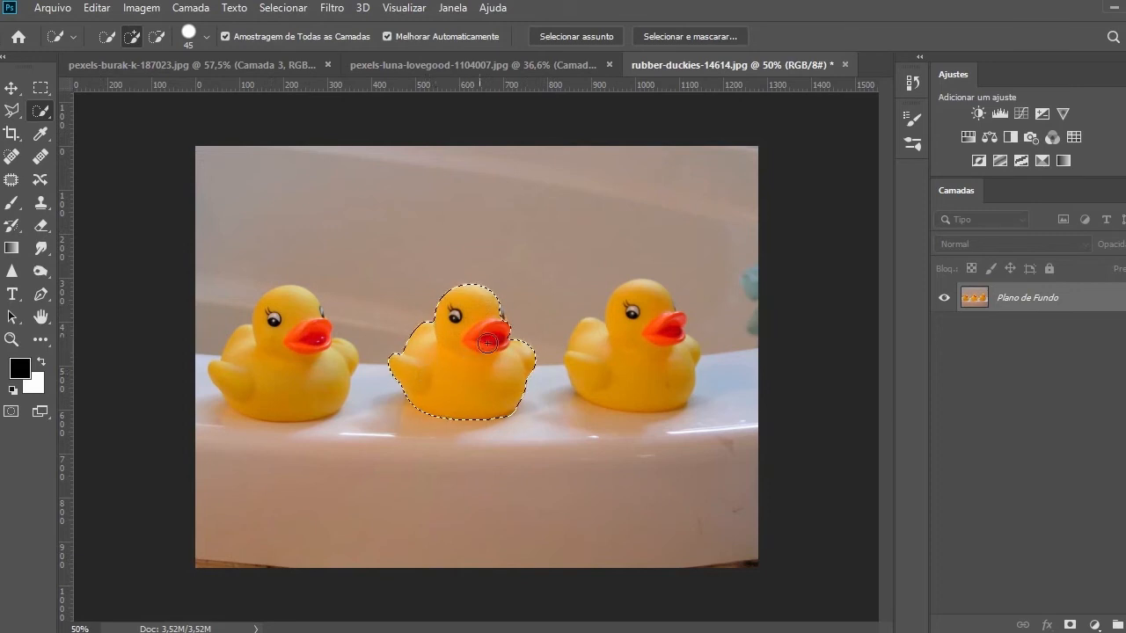
{"action": "key", "text": "ctrl+j"}
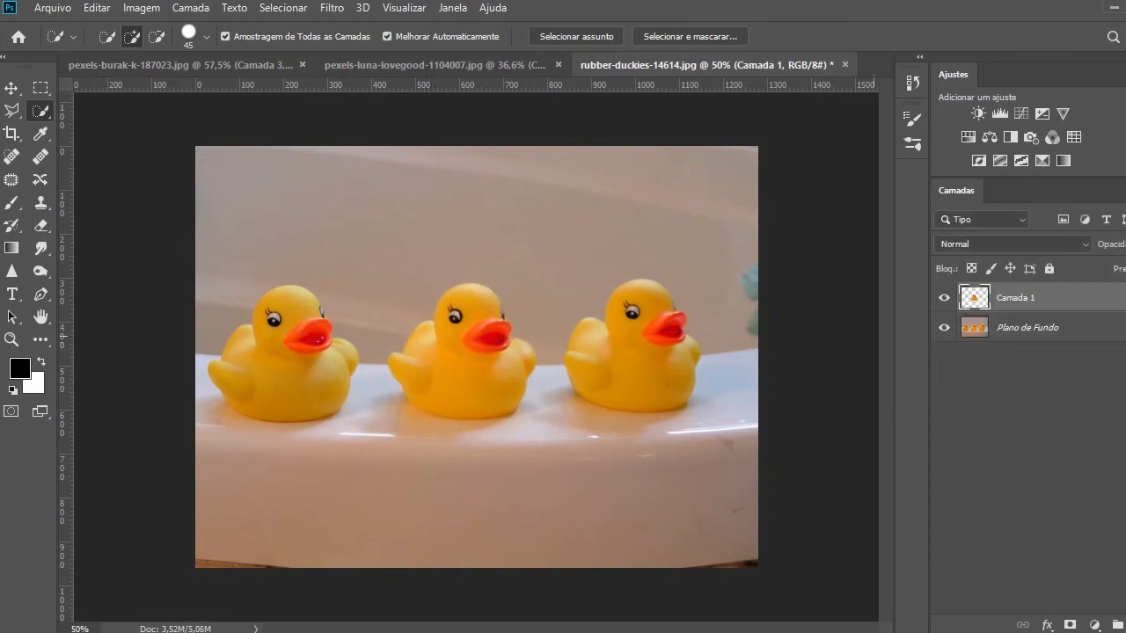
{"action": "key", "text": "v"}
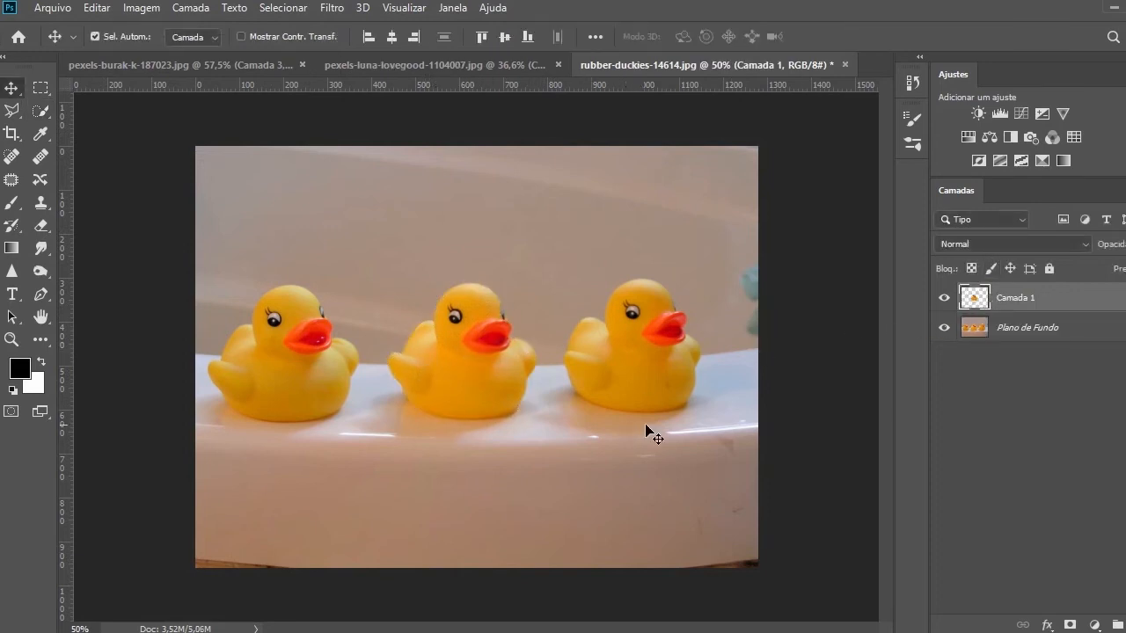
{"action": "left_click_drag", "start_coordinate": [452, 330], "coordinate": [654, 429]}
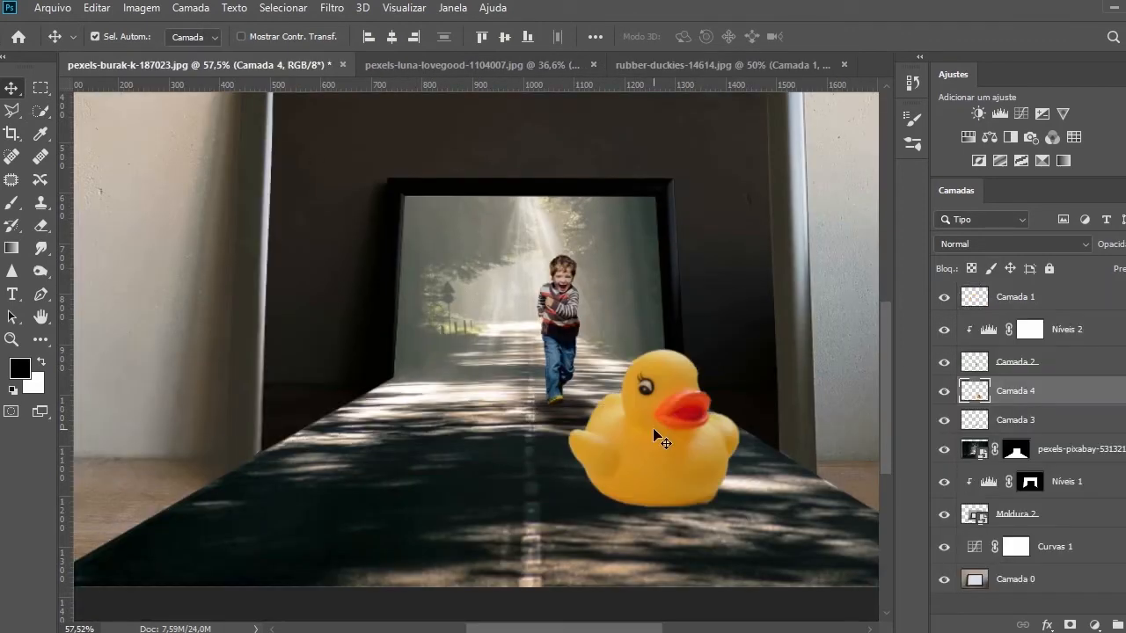
Step: Scale the duck to about 48% and place it on the wooden floor to the right of the road
{"action": "scroll", "coordinate": [690, 423], "scroll_direction": "down", "scroll_amount": 3}
{"action": "key", "text": "ctrl"}
{"action": "key", "text": "ctrl+t"}
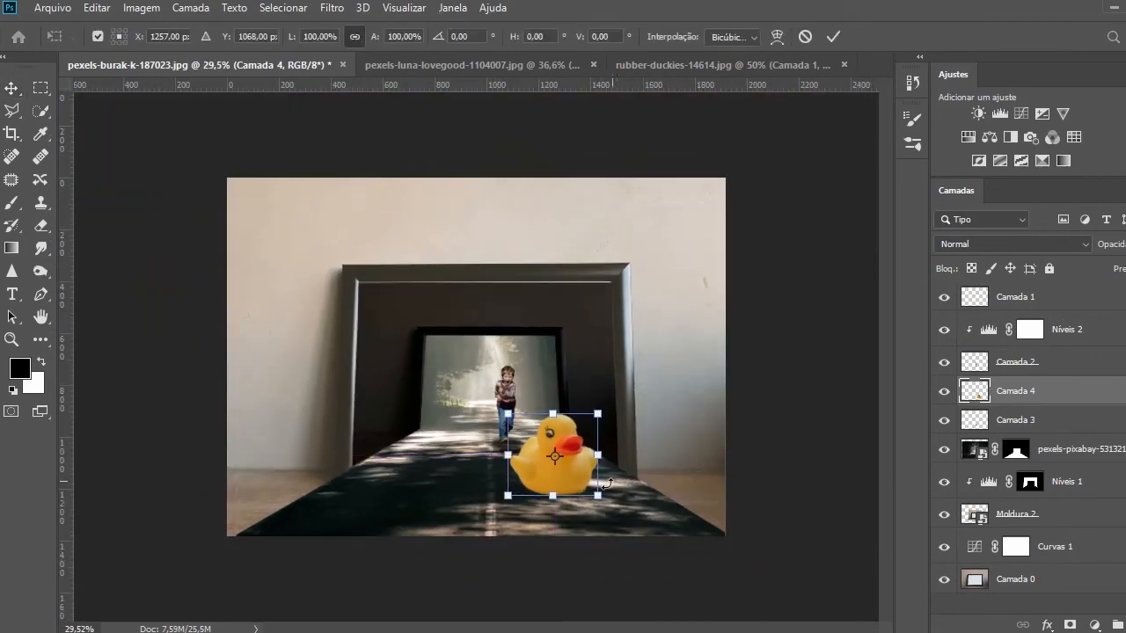
{"action": "left_click_drag", "start_coordinate": [596, 494], "coordinate": [579, 486]}
{"action": "key", "text": "ctrl+0"}
{"action": "left_click_drag", "start_coordinate": [613, 532], "coordinate": [818, 539]}
{"action": "scroll", "coordinate": [723, 580], "scroll_direction": "up", "scroll_amount": 1}
{"action": "left_click_drag", "start_coordinate": [855, 573], "coordinate": [838, 549]}
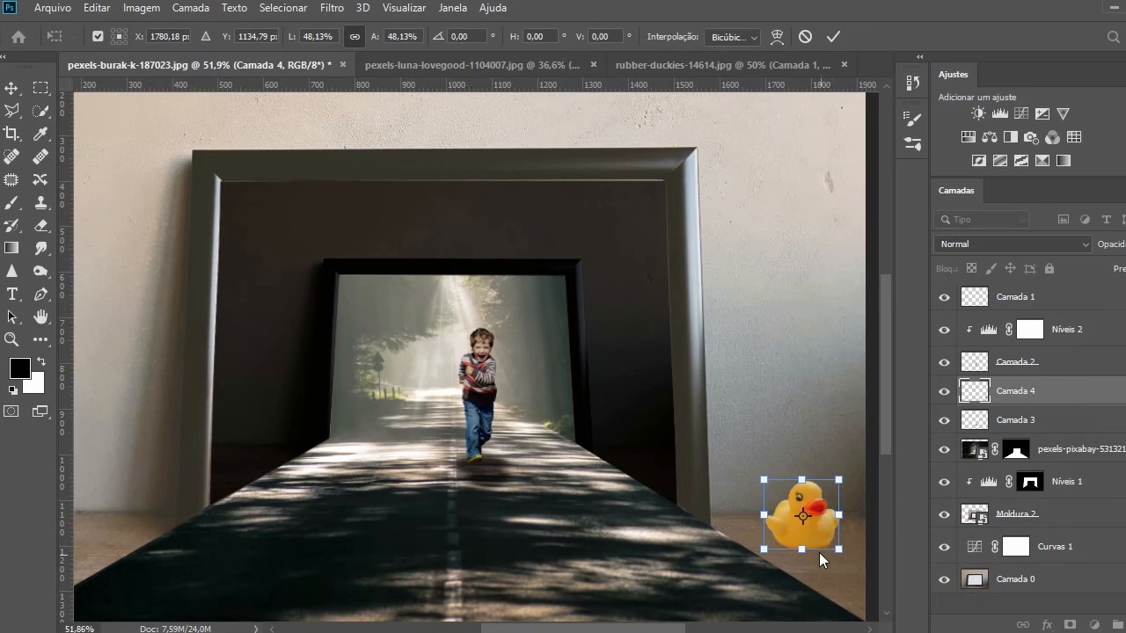
{"action": "left_click_drag", "start_coordinate": [818, 543], "coordinate": [827, 561]}
{"action": "key", "text": "Return"}
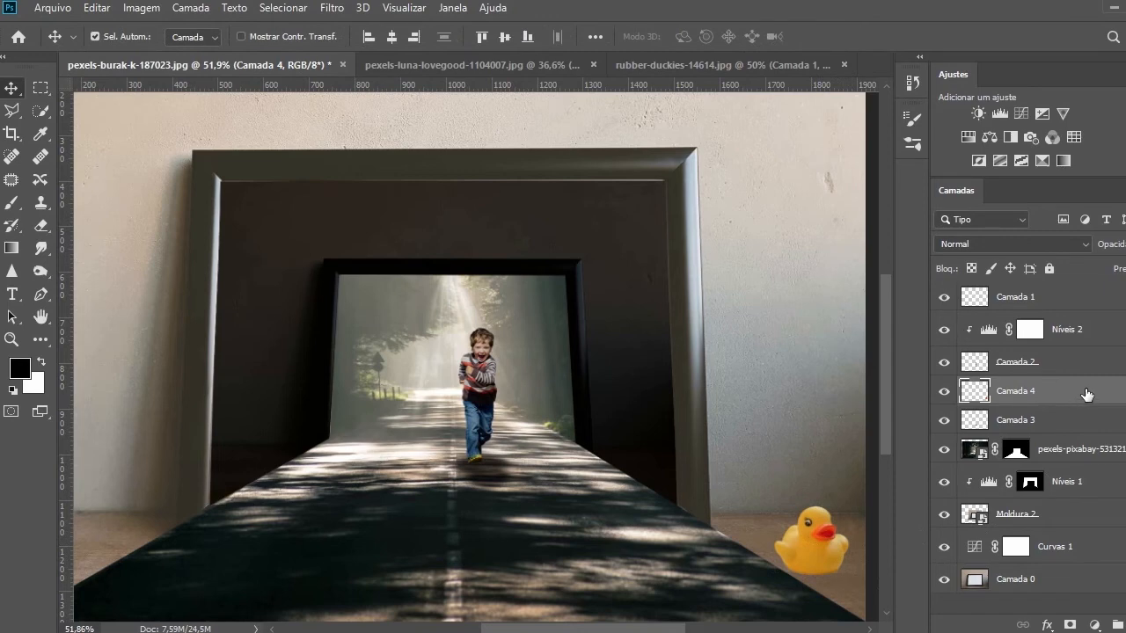
Step: Create a new layer directly above the duck's layer, enlarge the black brush to 125 px and try a shadow stroke under the duck
{"action": "key", "text": "ctrl+shift+alt+n"}
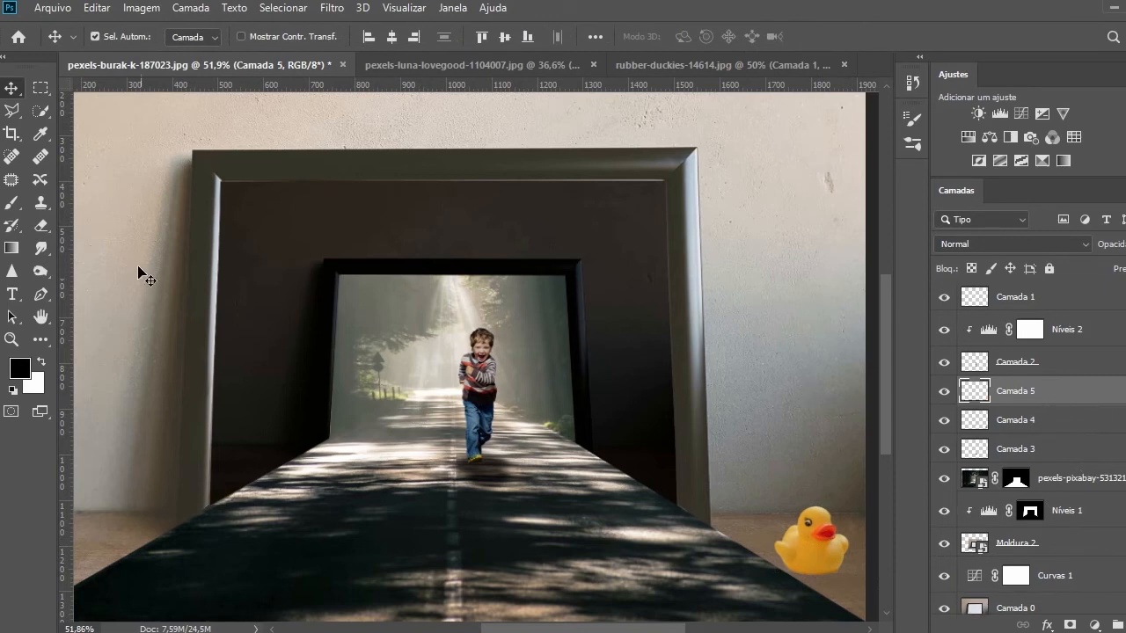
{"action": "left_click", "coordinate": [12, 201]}
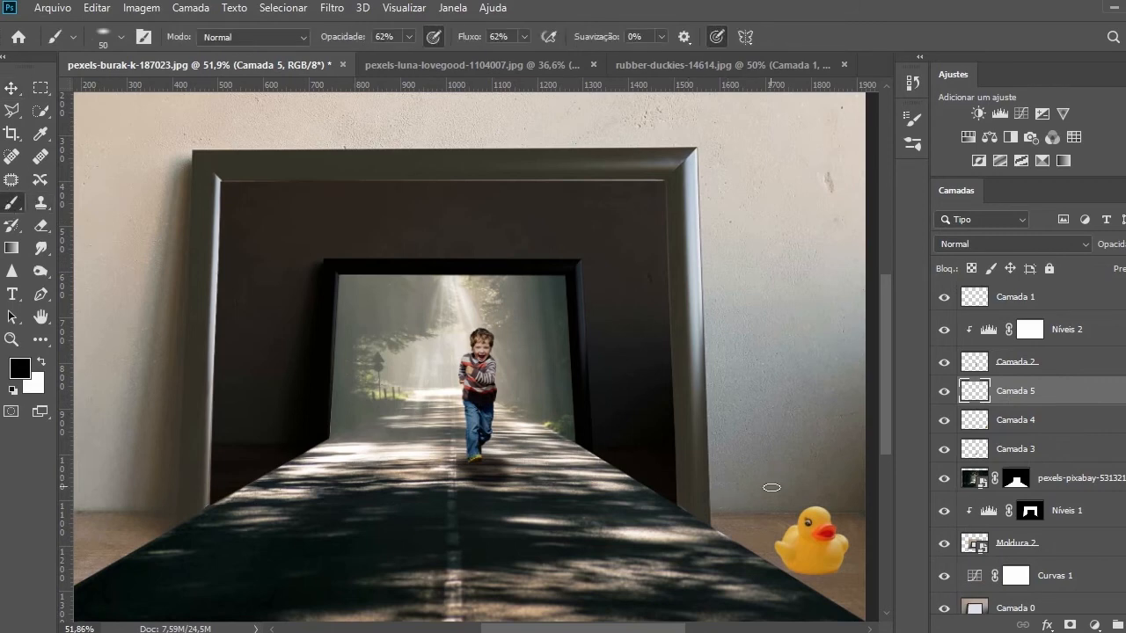
{"action": "scroll", "coordinate": [766, 484], "scroll_direction": "down", "scroll_amount": 3}
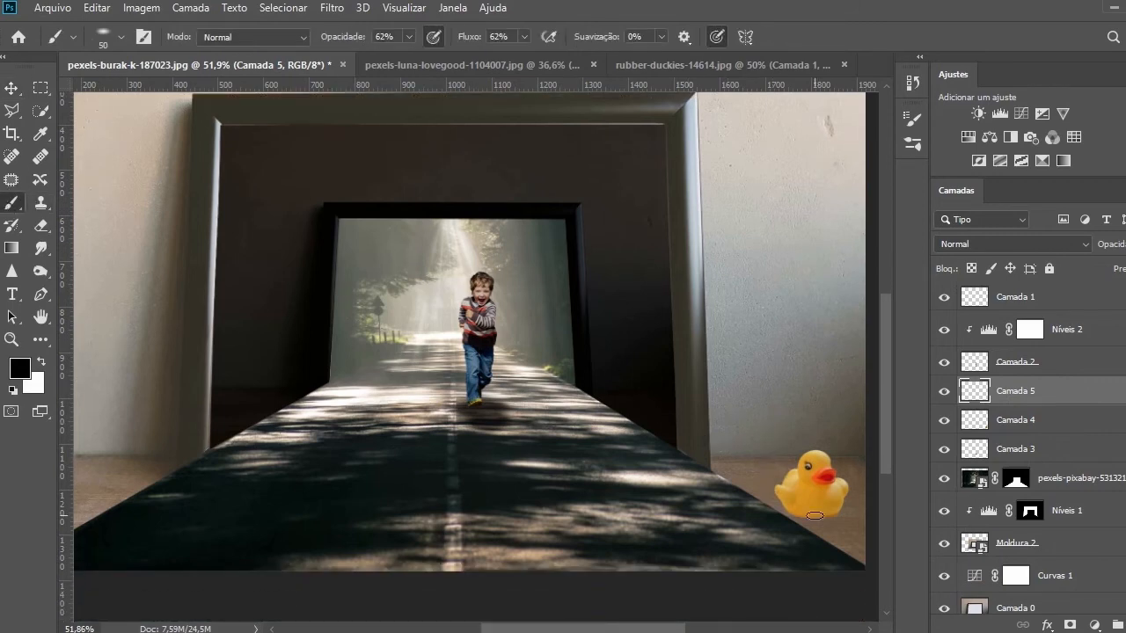
{"action": "key", "text": "bracketright"}
{"action": "key", "text": "bracketright"}
{"action": "key", "text": "bracketright"}
{"action": "key", "text": "bracketright"}
{"action": "key", "text": "bracketright"}
{"action": "key", "text": "bracketright"}
{"action": "left_click_drag", "start_coordinate": [806, 515], "coordinate": [835, 516]}
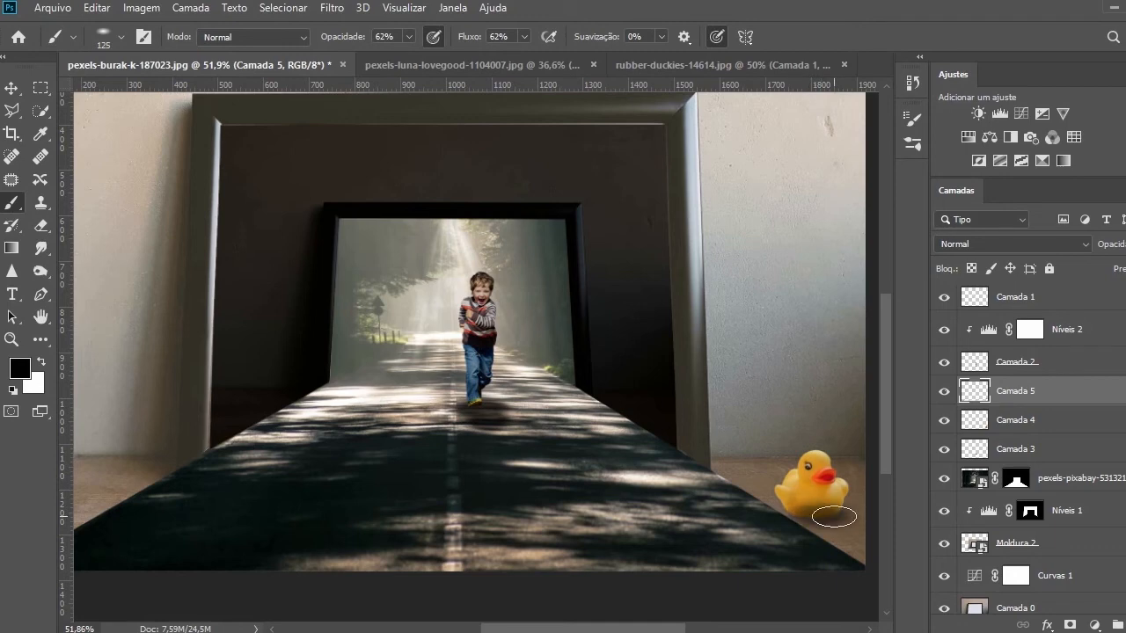
{"action": "key", "text": "ctrl+z"}
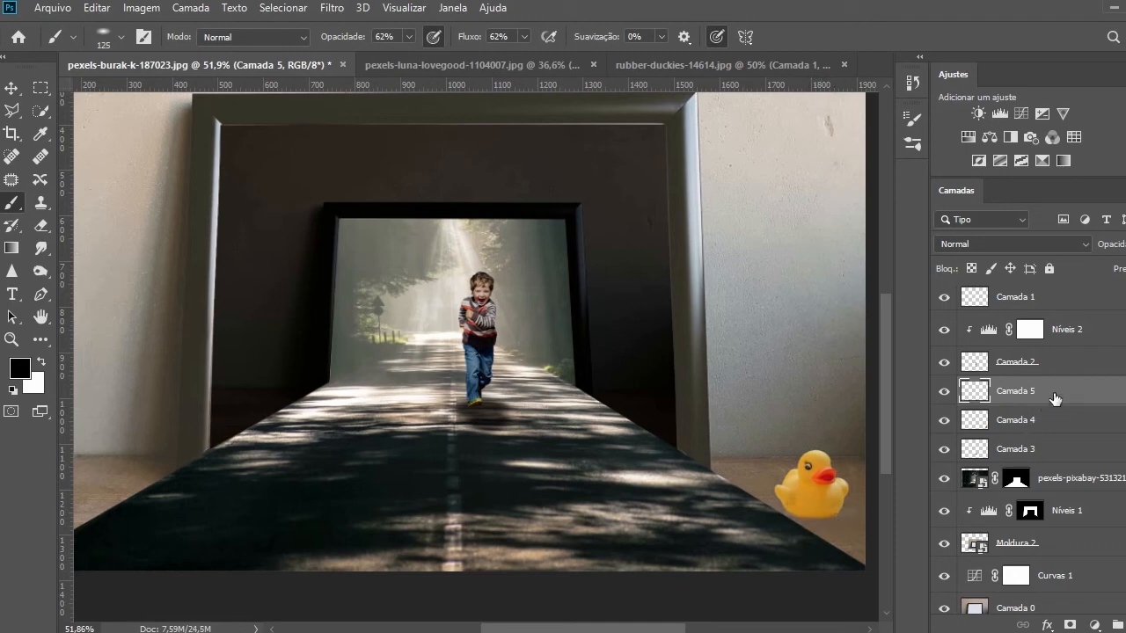
Step: Move Camada 5 directly above Camada 0 and paint a soft black shadow under the duck
{"action": "left_click_drag", "start_coordinate": [1056, 395], "coordinate": [1061, 514]}
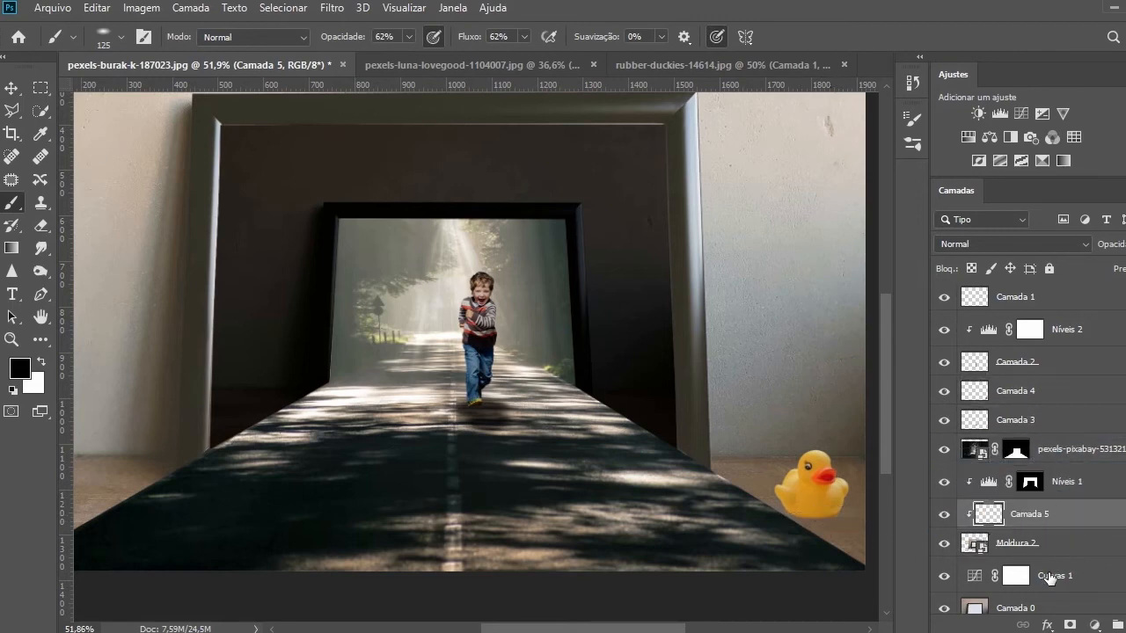
{"action": "scroll", "coordinate": [1046, 576], "scroll_direction": "down", "scroll_amount": 1}
{"action": "left_click_drag", "start_coordinate": [1063, 518], "coordinate": [1066, 582]}
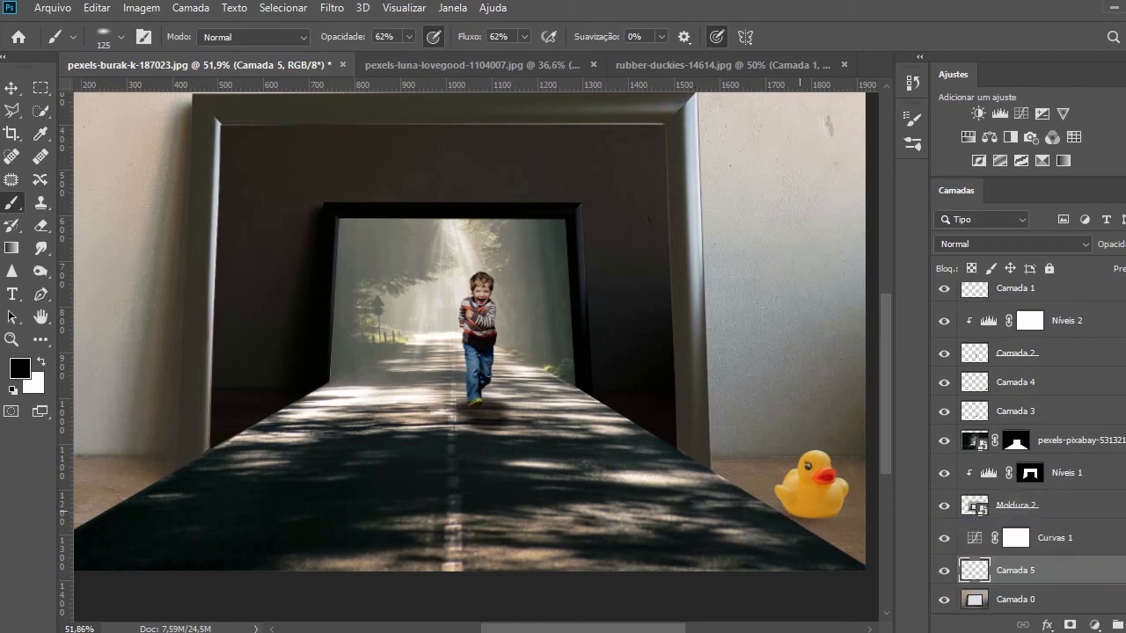
{"action": "left_click", "coordinate": [788, 513]}
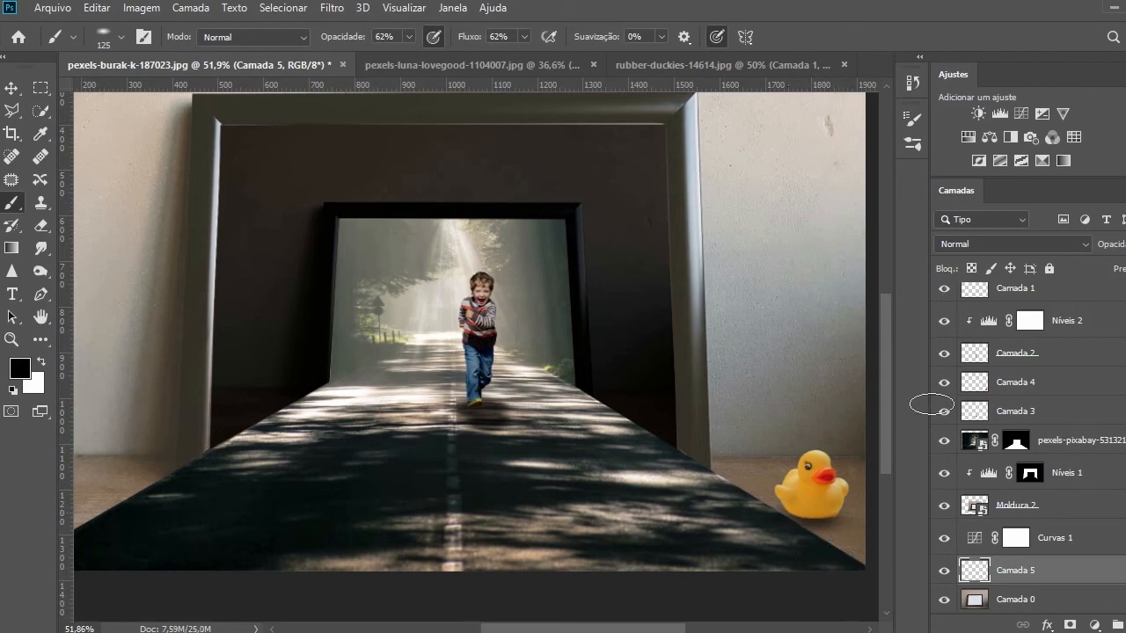
Step: Set the duck's shadow layer, Camada 5, to the Sobrepor blend mode and adjust its opacity
{"action": "left_click", "coordinate": [1085, 244]}
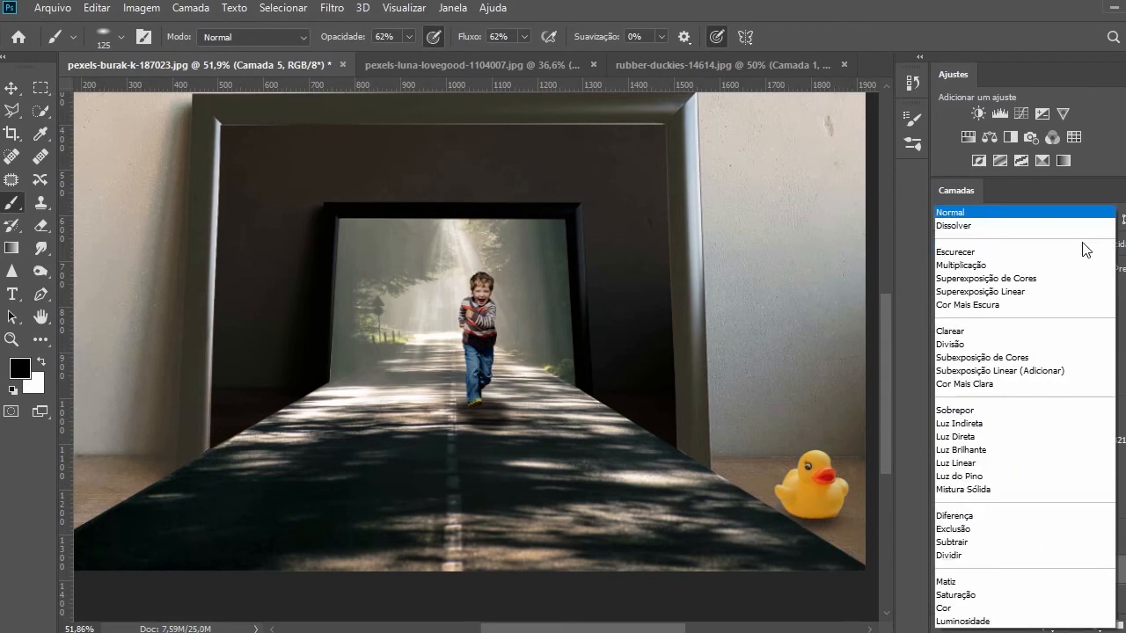
{"action": "left_click", "coordinate": [959, 410]}
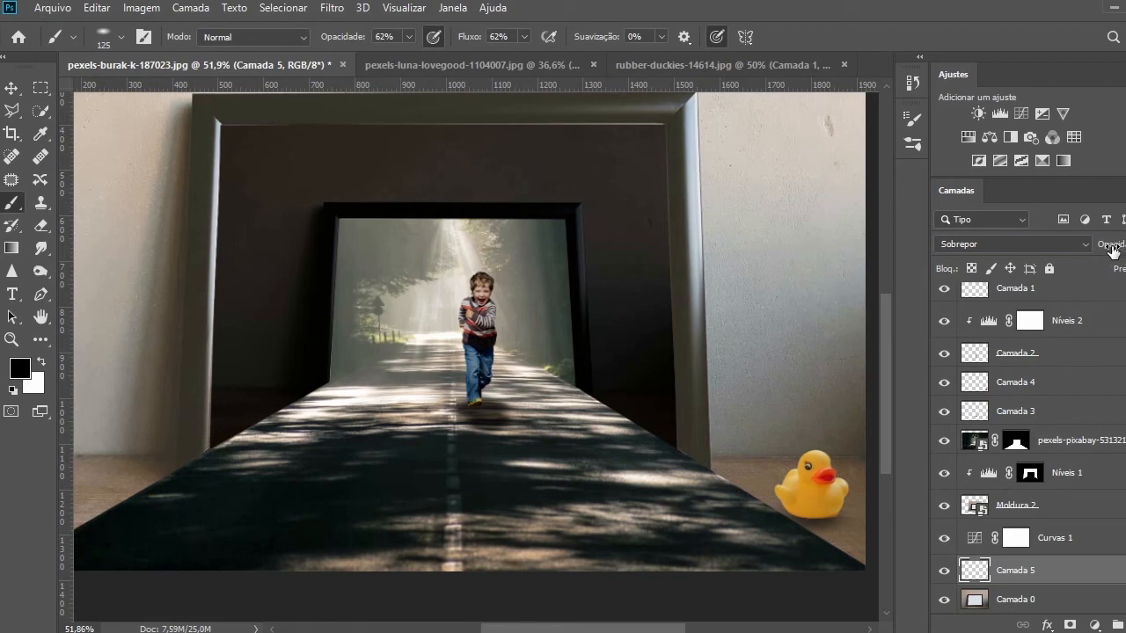
{"action": "left_click_drag", "start_coordinate": [1109, 253], "coordinate": [1107, 253]}
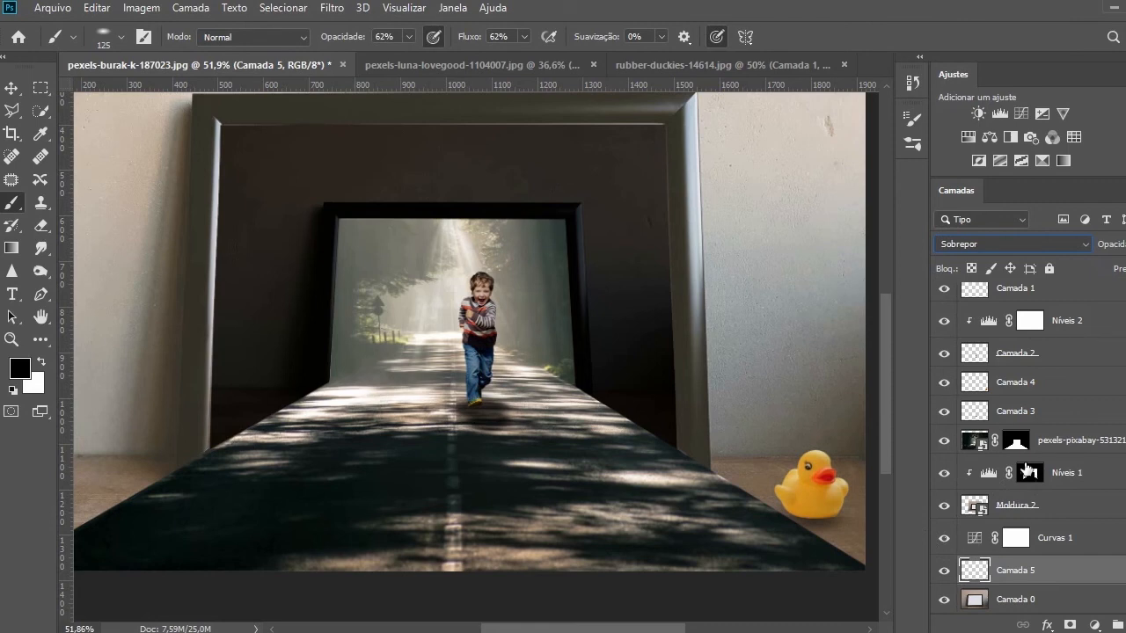
Step: Select all layers from Camada 1 down to Camada 0 and combine them in one group
{"action": "key", "text": "alt"}
{"action": "scroll", "coordinate": [1042, 299], "scroll_direction": "up", "scroll_amount": 1}
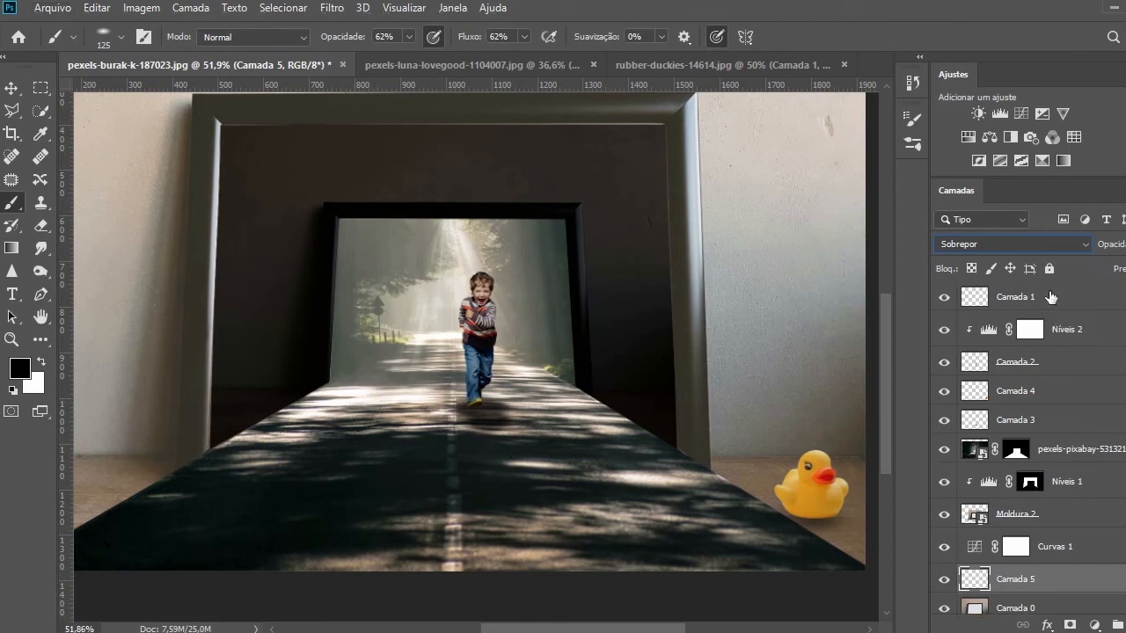
{"action": "left_click", "coordinate": [1049, 297]}
{"action": "scroll", "coordinate": [1051, 300], "scroll_direction": "down", "scroll_amount": 1}
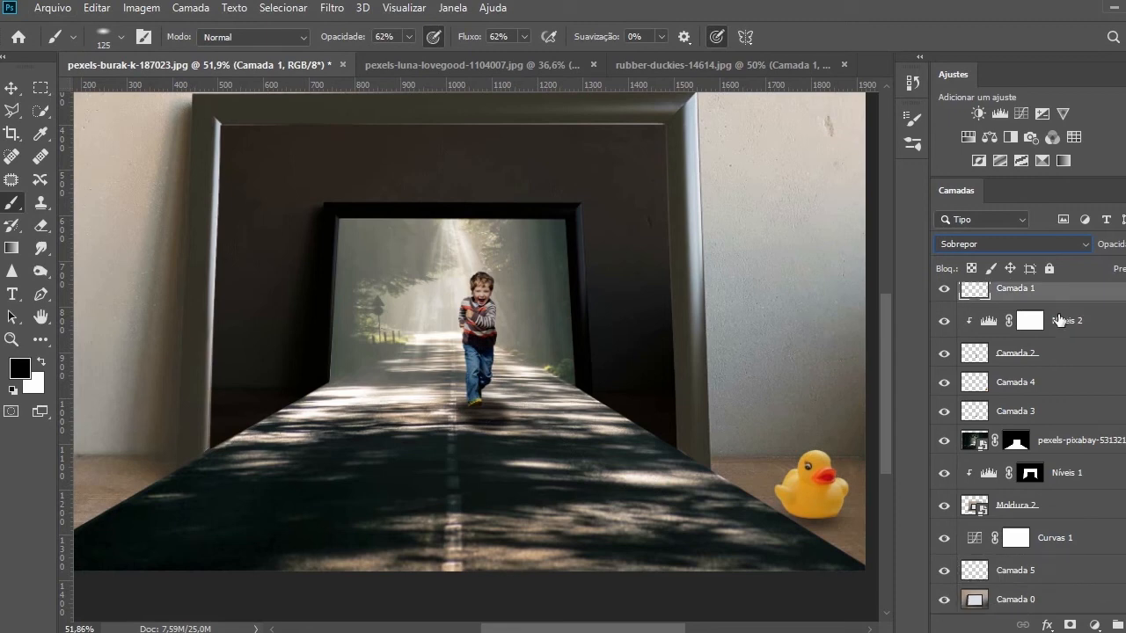
{"action": "left_click", "coordinate": [1059, 608]}
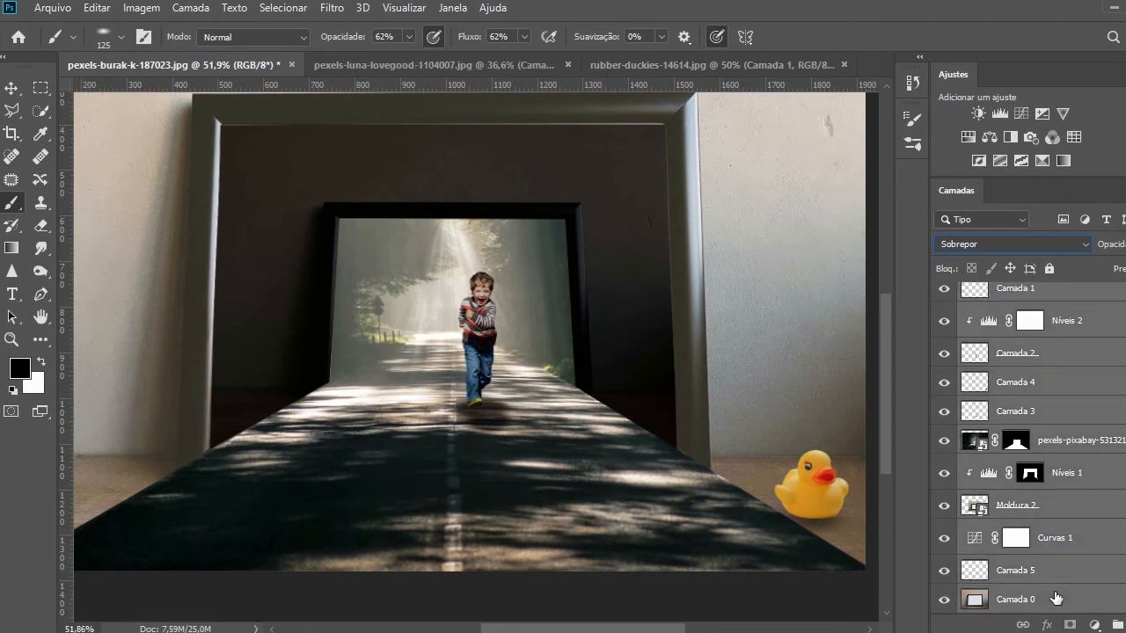
{"action": "key", "text": "ctrl+g"}
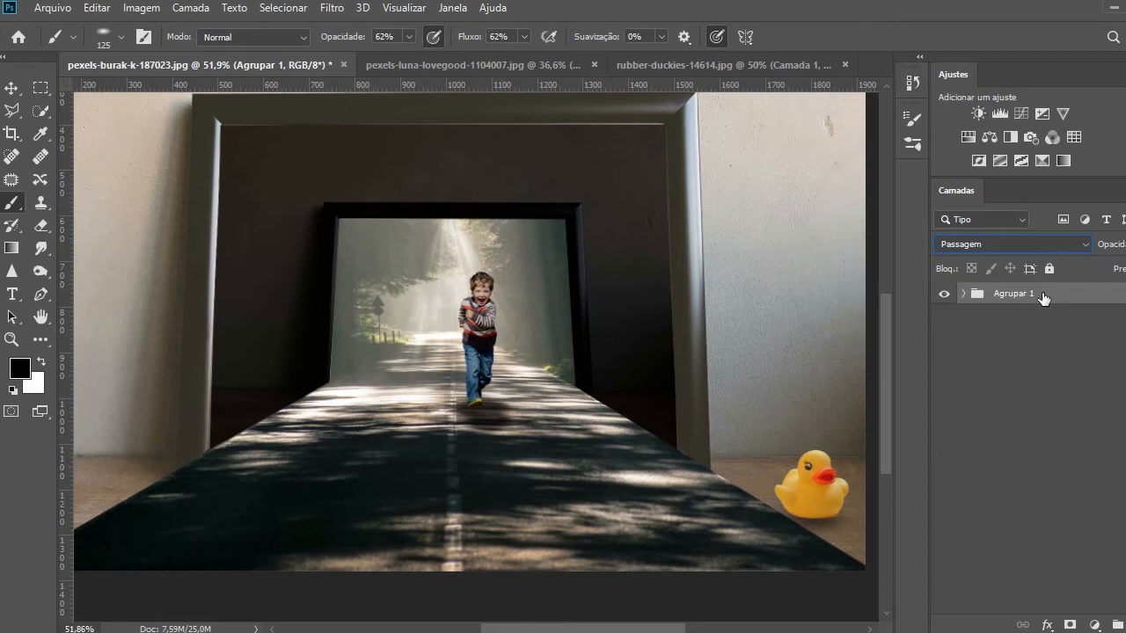
Step: Stamp everything visible into a merged layer above the group and make that merged layer active
{"action": "key", "text": "ctrl+shift+alt+e"}
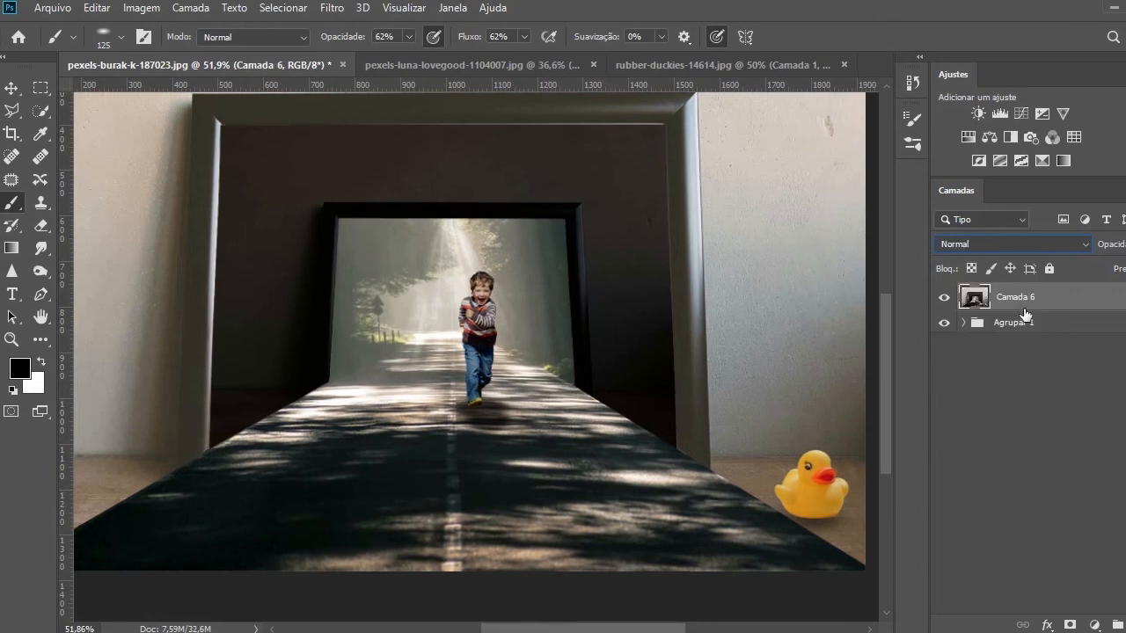
{"action": "left_click", "coordinate": [958, 325]}
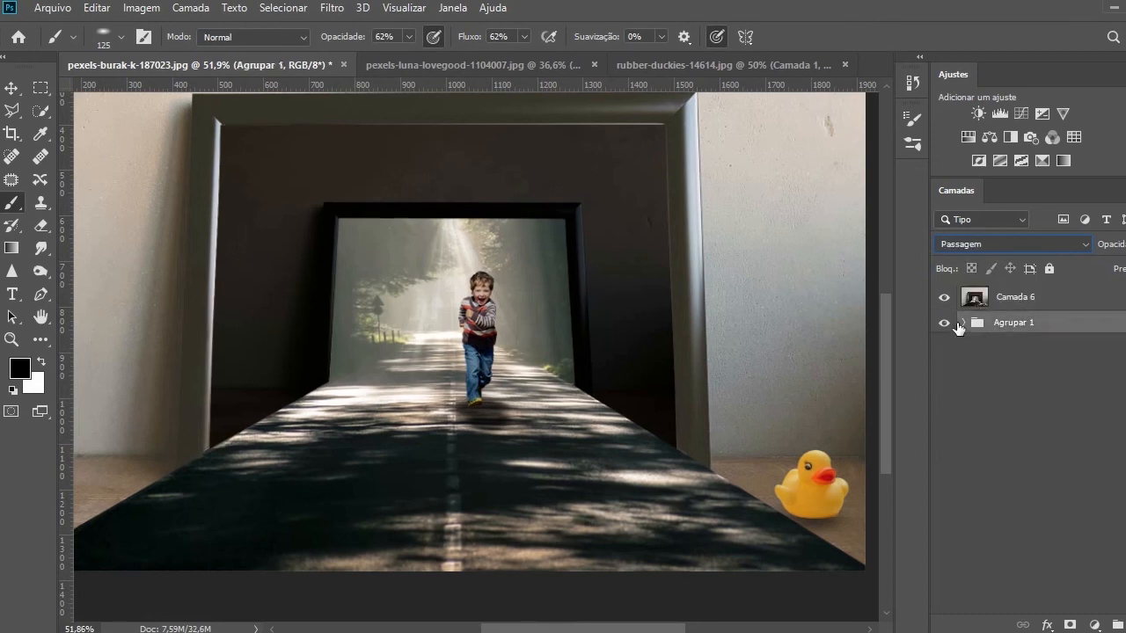
{"action": "left_click", "coordinate": [960, 323]}
{"action": "left_click", "coordinate": [960, 324]}
{"action": "left_click", "coordinate": [1039, 300]}
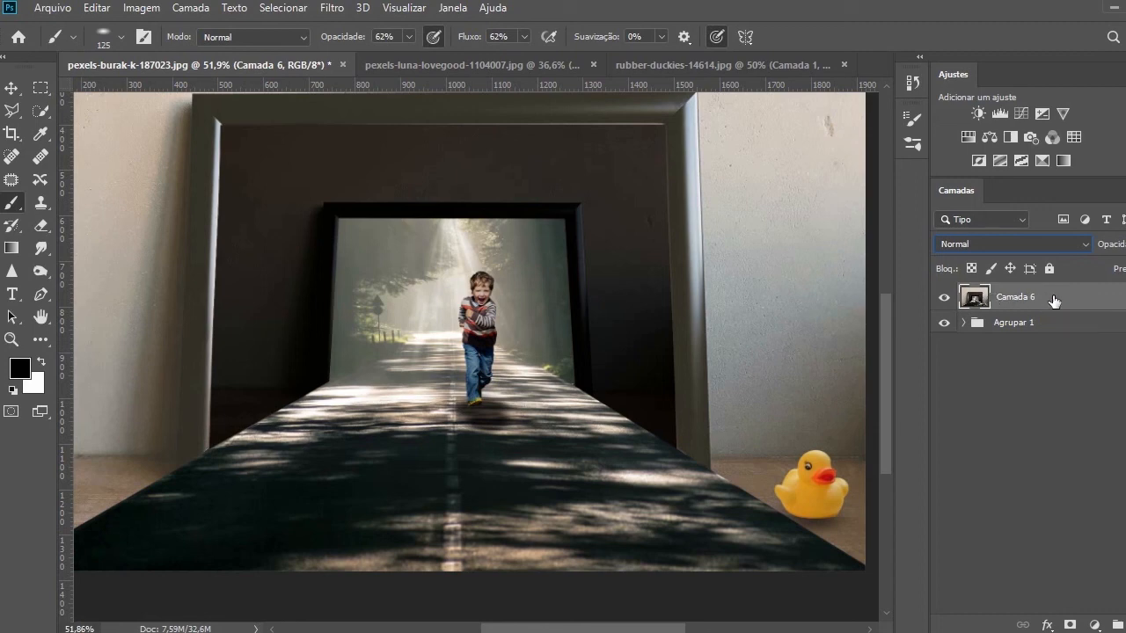
Step: Start the Camera Raw filter on Camada 6 and warm the image by setting Temperatura to +11
{"action": "left_click", "coordinate": [333, 8]}
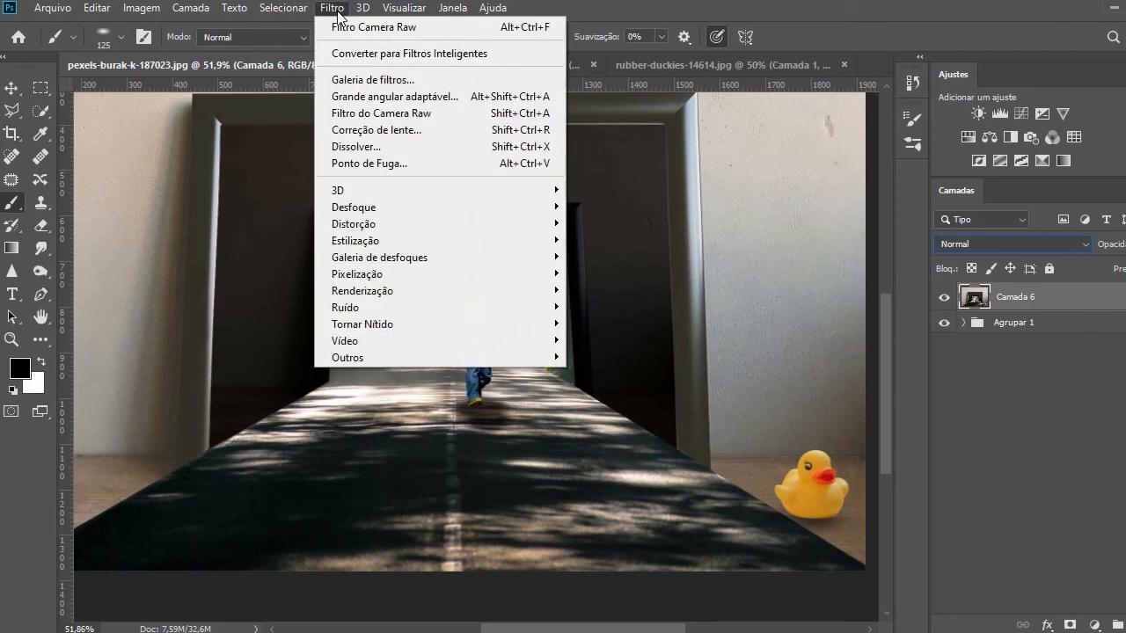
{"action": "left_click", "coordinate": [394, 117]}
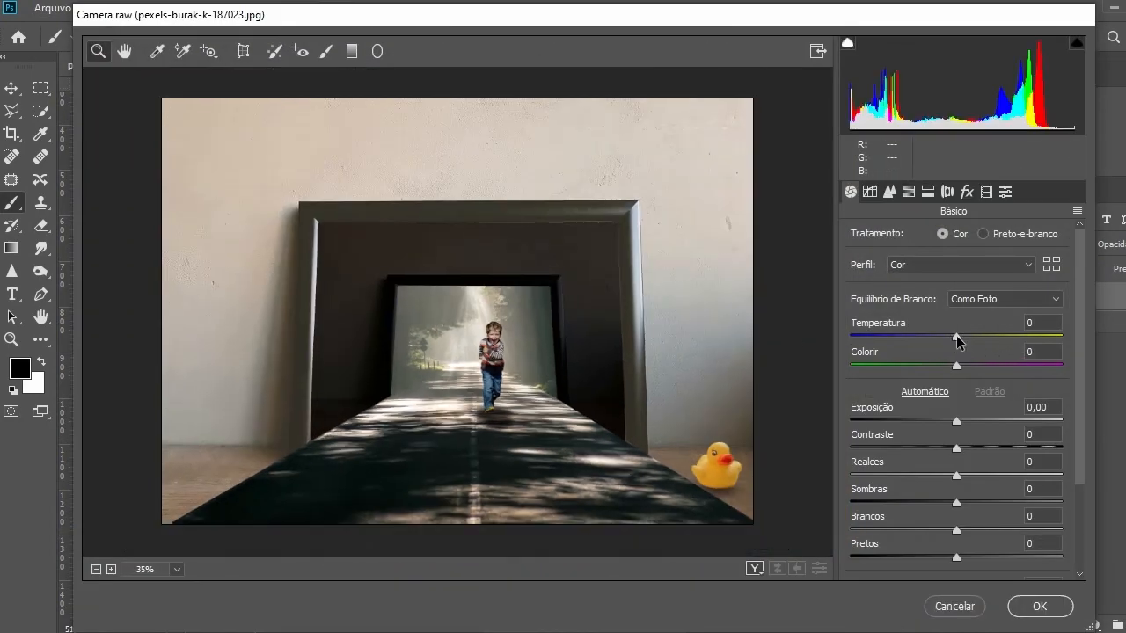
{"action": "left_click", "coordinate": [957, 341]}
{"action": "left_click_drag", "start_coordinate": [957, 340], "coordinate": [968, 339]}
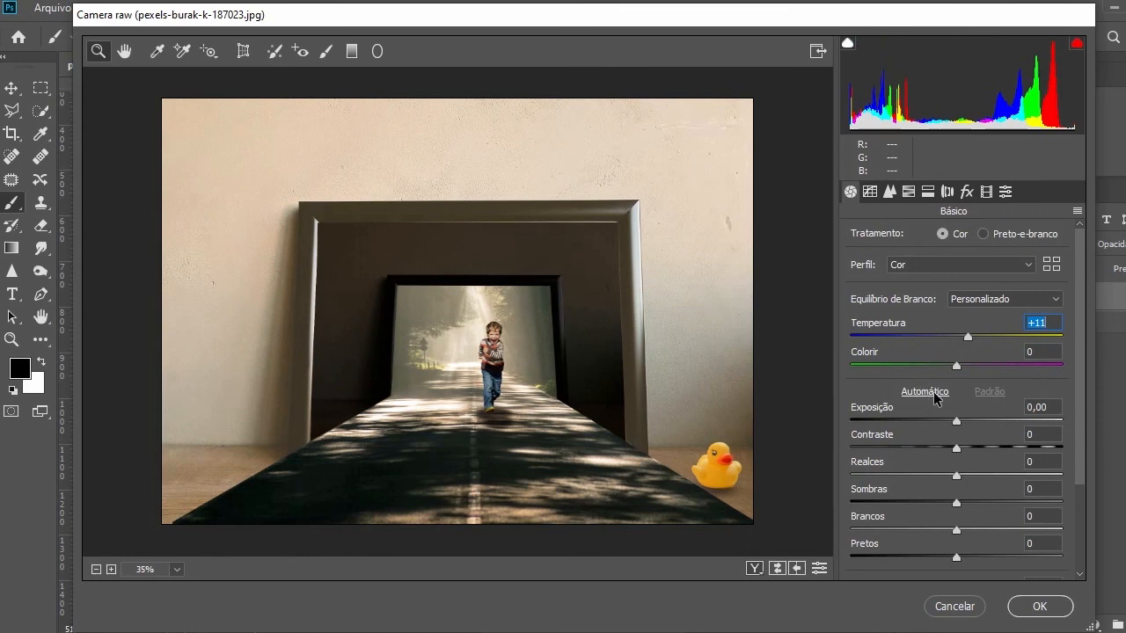
Step: Set Desembaçar to +13, Vibração to +38 and Saturação to +18 in the Camera Raw basic adjustments
{"action": "scroll", "coordinate": [934, 392], "scroll_direction": "down", "scroll_amount": 3}
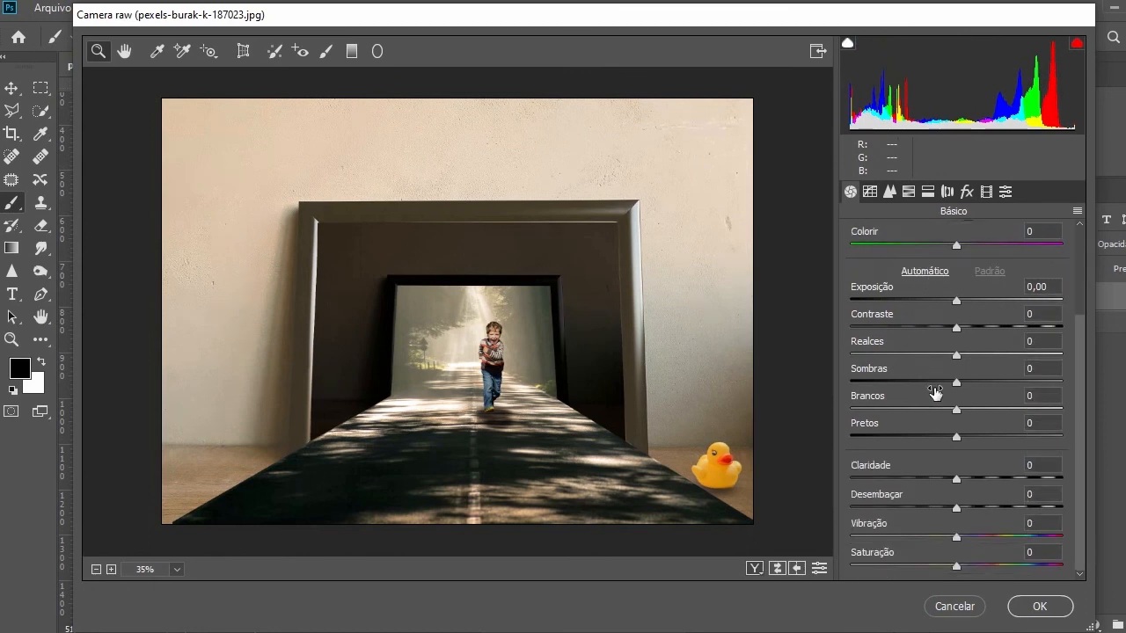
{"action": "mouse_move", "coordinate": [957, 508]}
{"action": "left_mouse_down"}
{"action": "mouse_move", "coordinate": [929, 507]}
{"action": "mouse_move", "coordinate": [971, 507]}
{"action": "left_mouse_up"}
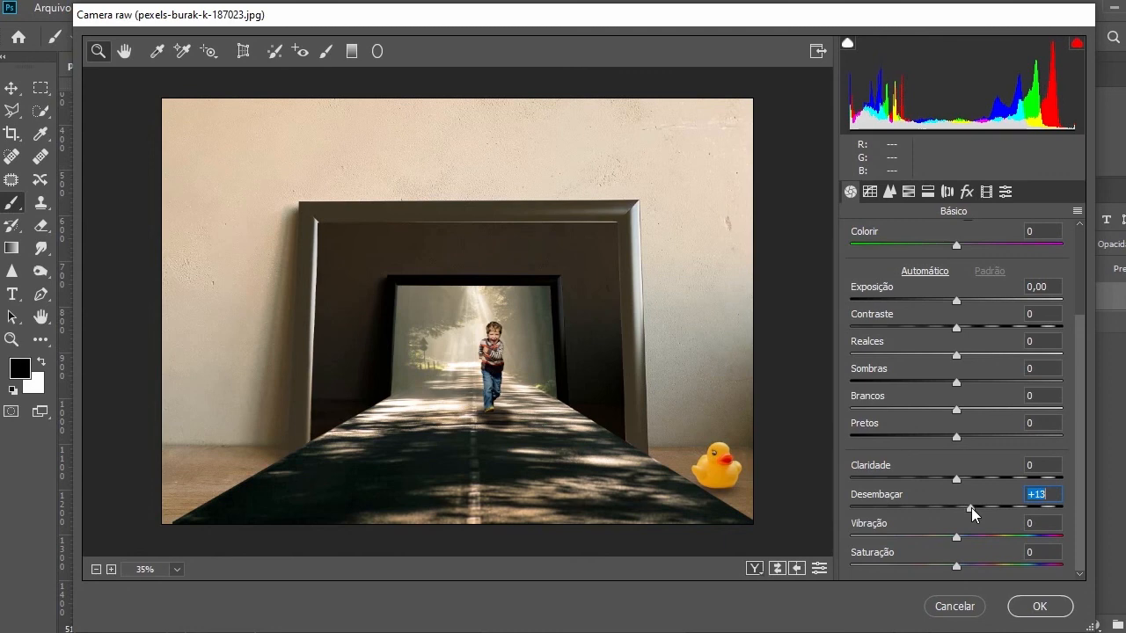
{"action": "left_click", "coordinate": [957, 537]}
{"action": "left_click_drag", "start_coordinate": [956, 537], "coordinate": [995, 535]}
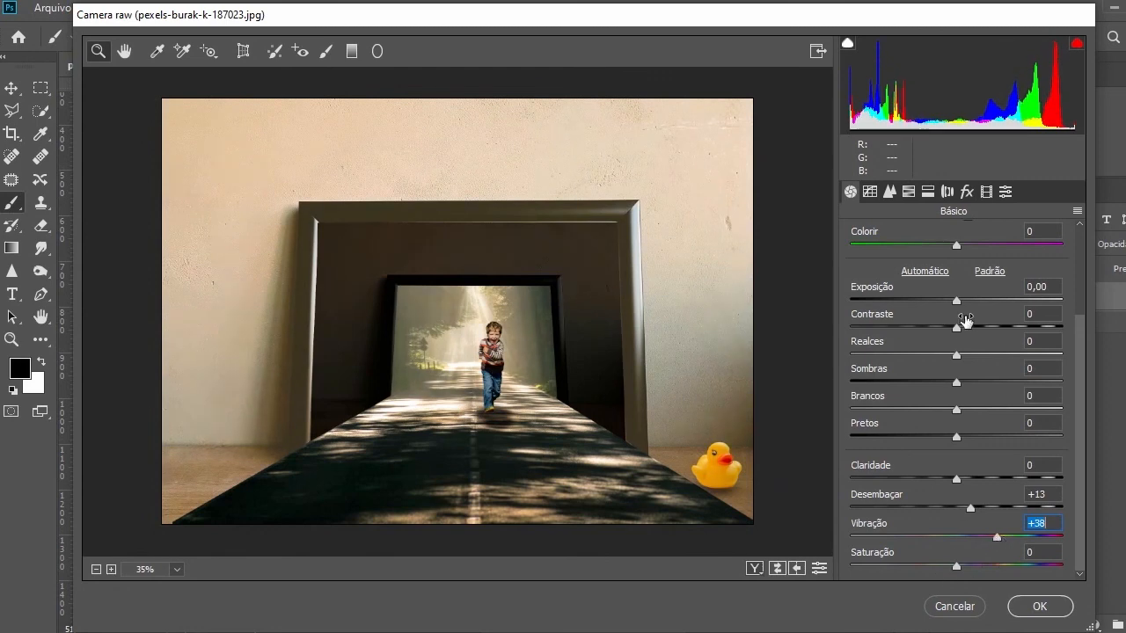
{"action": "mouse_move", "coordinate": [957, 567]}
{"action": "left_mouse_down"}
{"action": "mouse_move", "coordinate": [942, 567]}
{"action": "mouse_move", "coordinate": [976, 567]}
{"action": "left_mouse_up"}
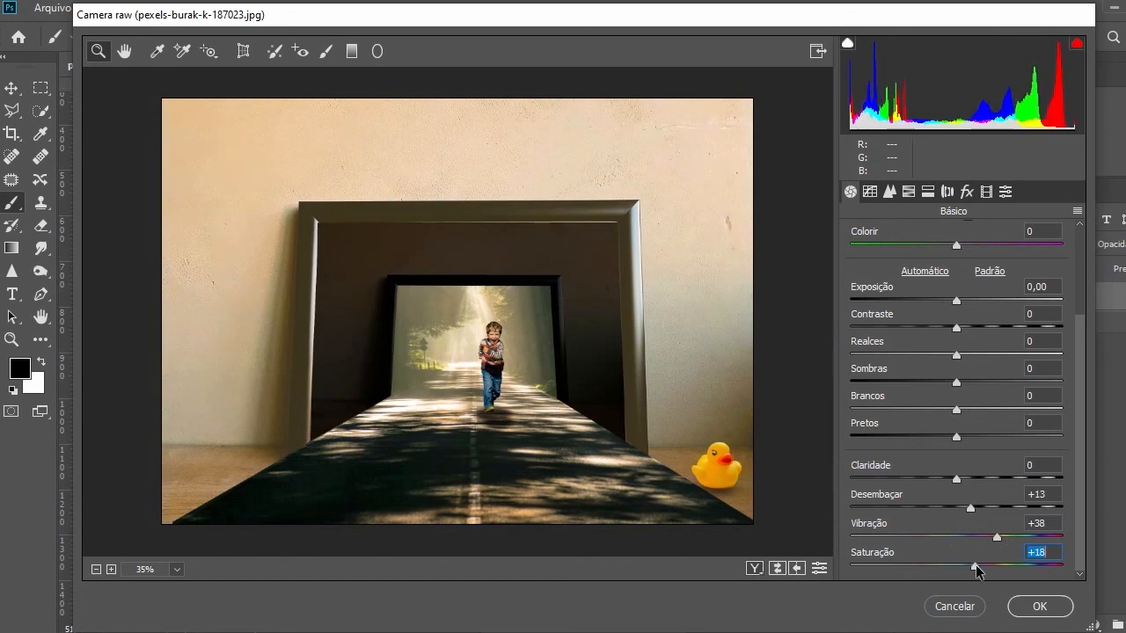
Step: Lower Contraste to -26 and apply the Camera Raw adjustments to the merged layer
{"action": "scroll", "coordinate": [954, 348], "scroll_direction": "up", "scroll_amount": 2}
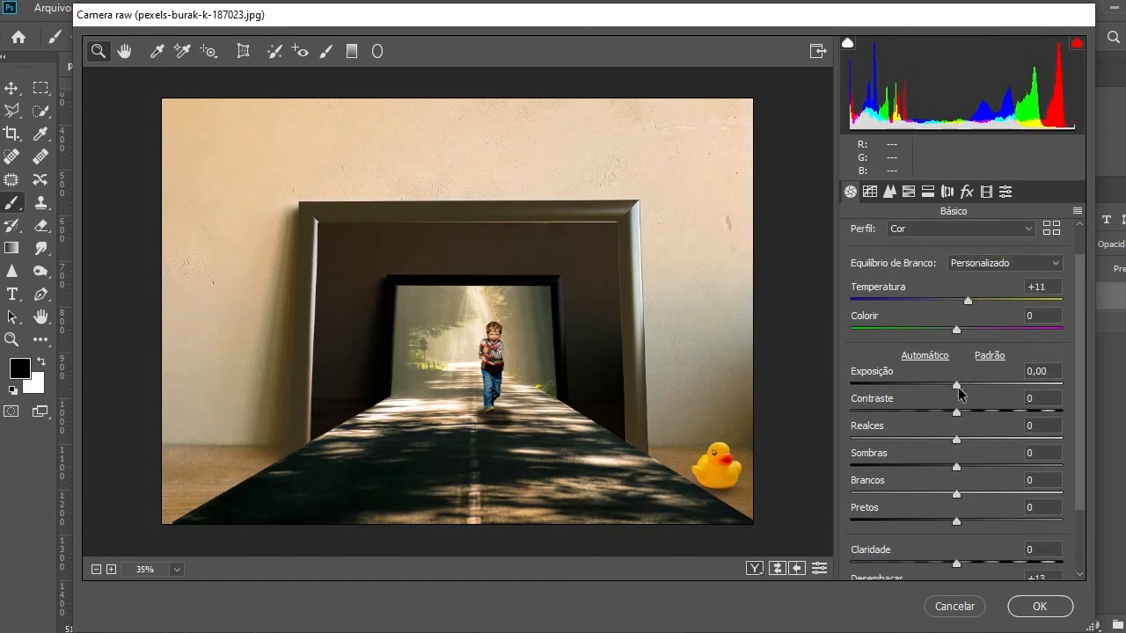
{"action": "left_click_drag", "start_coordinate": [955, 412], "coordinate": [927, 411]}
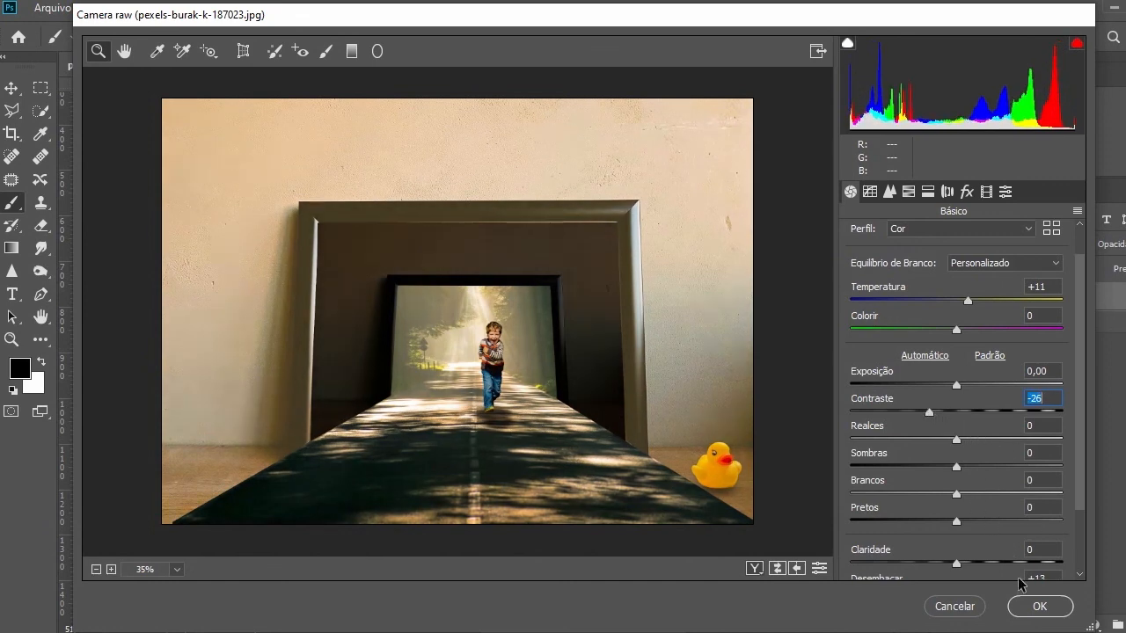
{"action": "left_click", "coordinate": [1022, 610]}
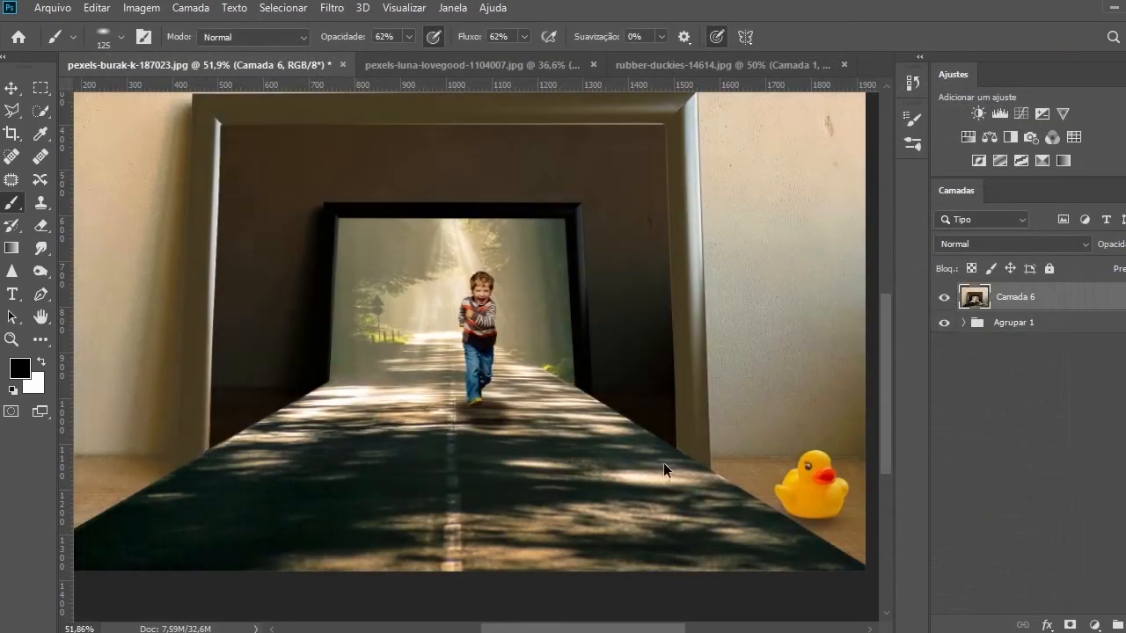
{"action": "scroll", "coordinate": [661, 441], "scroll_direction": "down", "scroll_amount": 2, "text": "alt"}
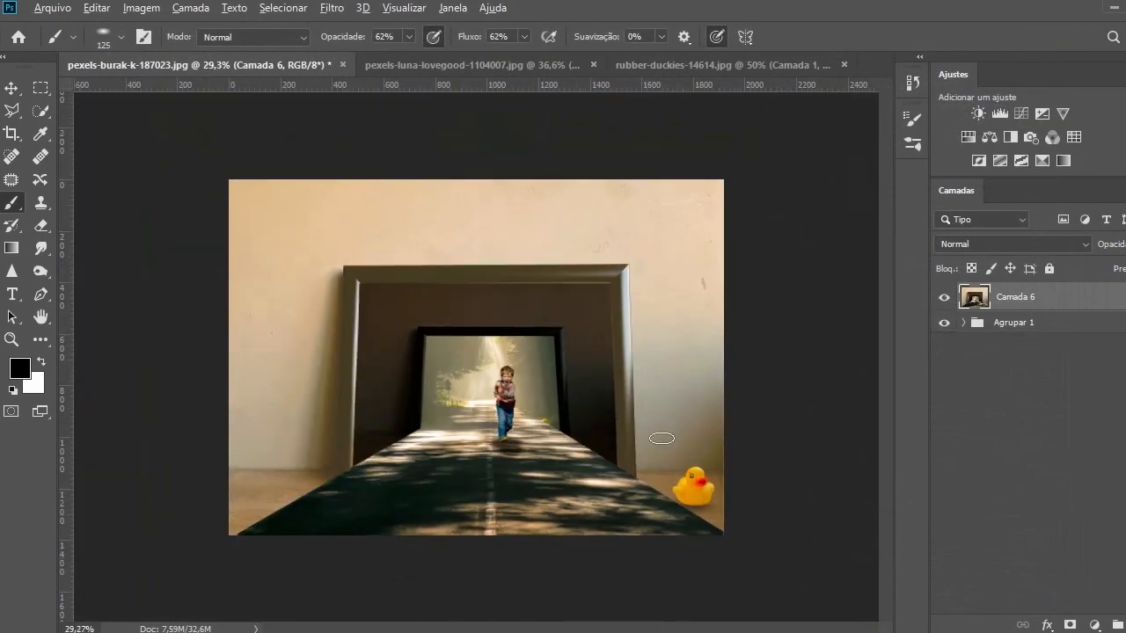
{"action": "scroll", "coordinate": [663, 438], "scroll_direction": "up", "scroll_amount": 1, "text": "alt"}
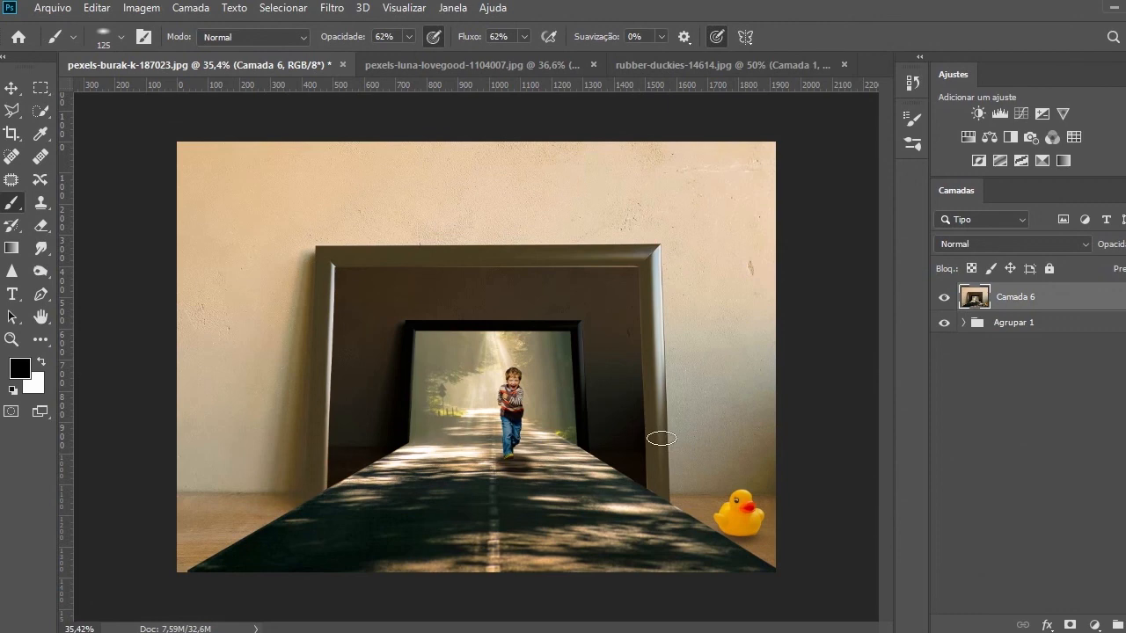